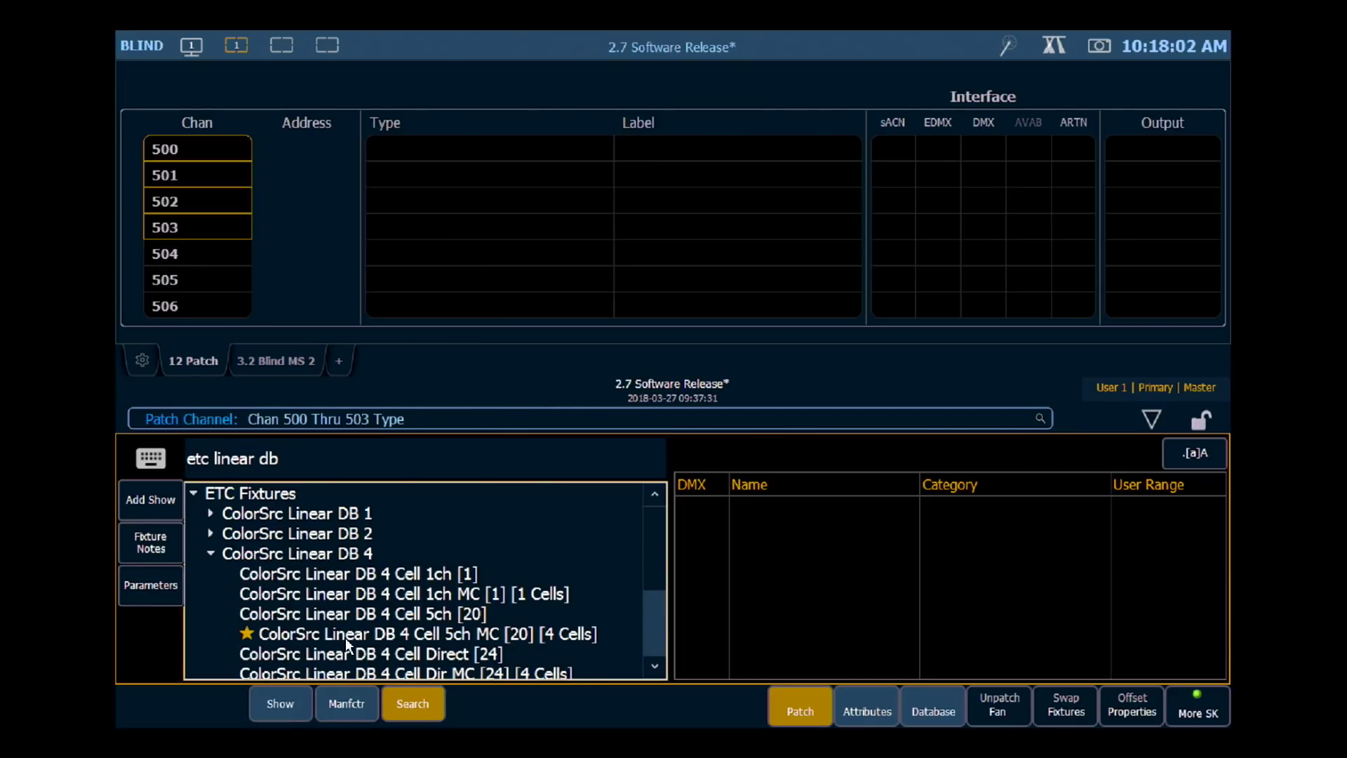
# Step: Patch channels 500 thru 503 as ETC ColorSrc Linear DB 4 Cell 5ch MC, starting at address 10/1
pyautogui.doubleClick(464, 635)
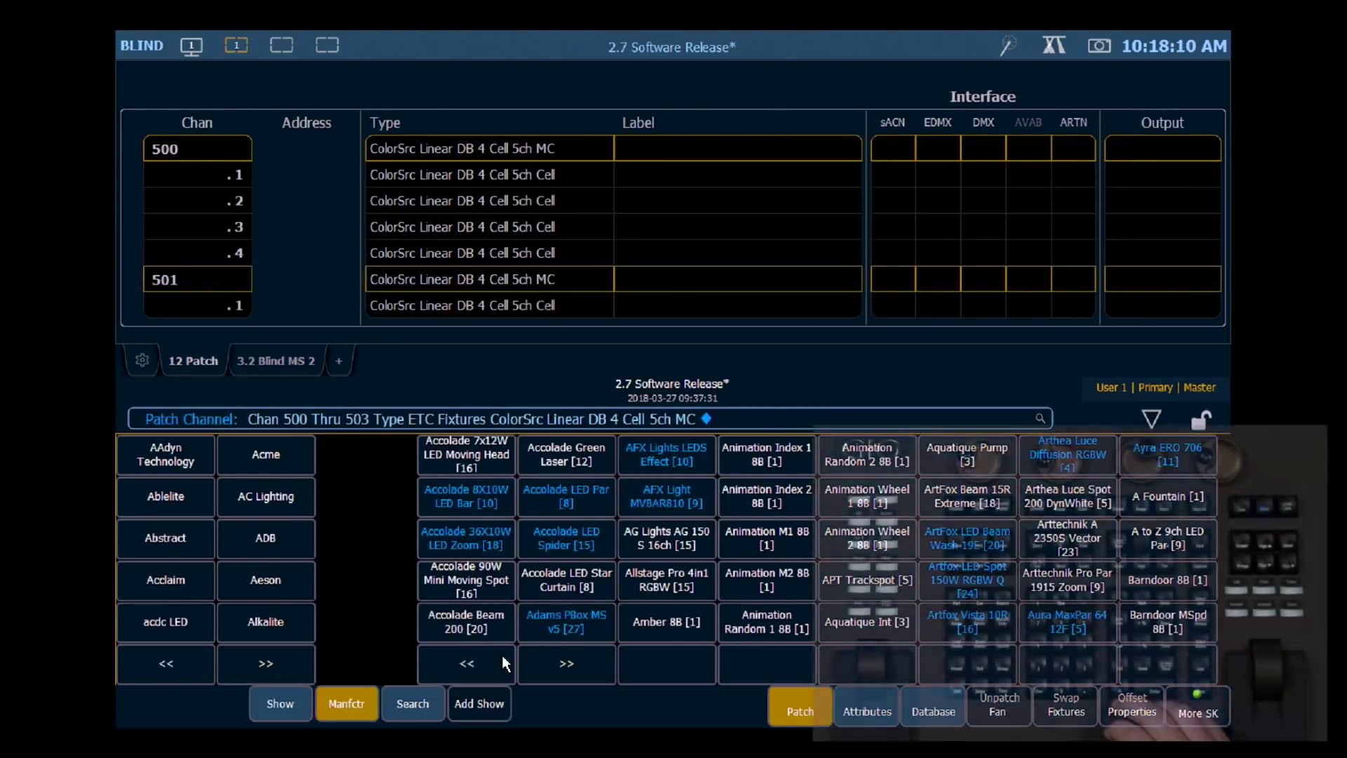
pyautogui.write('@10/1')
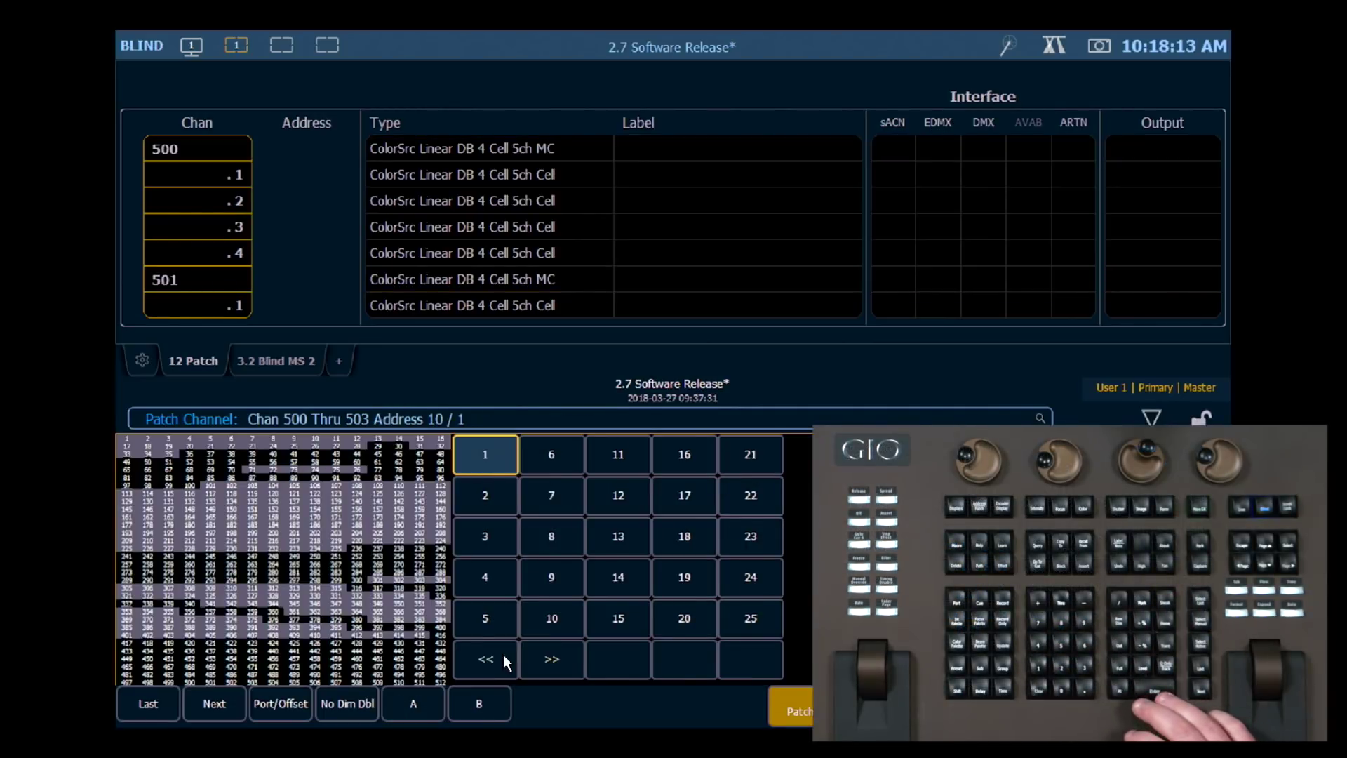
pyautogui.press('Return')
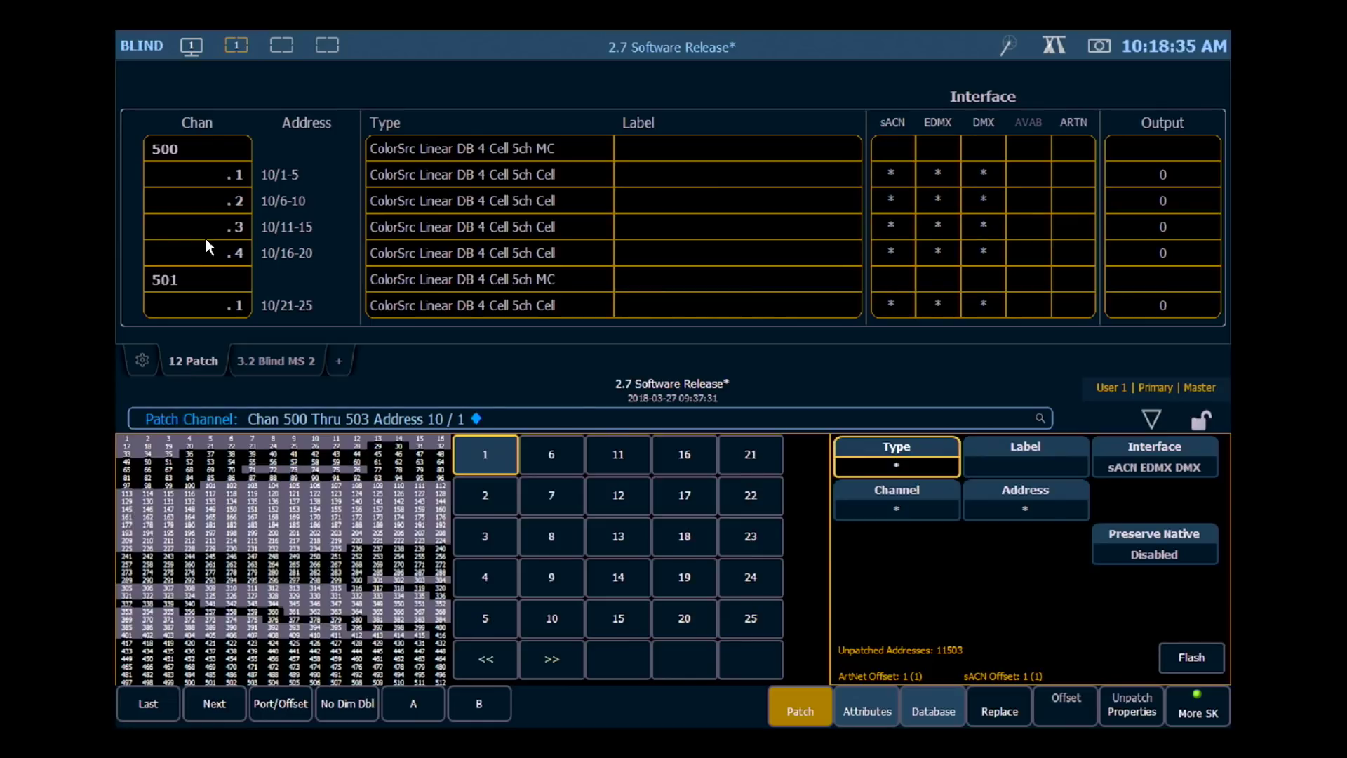
pyautogui.click(317, 174)
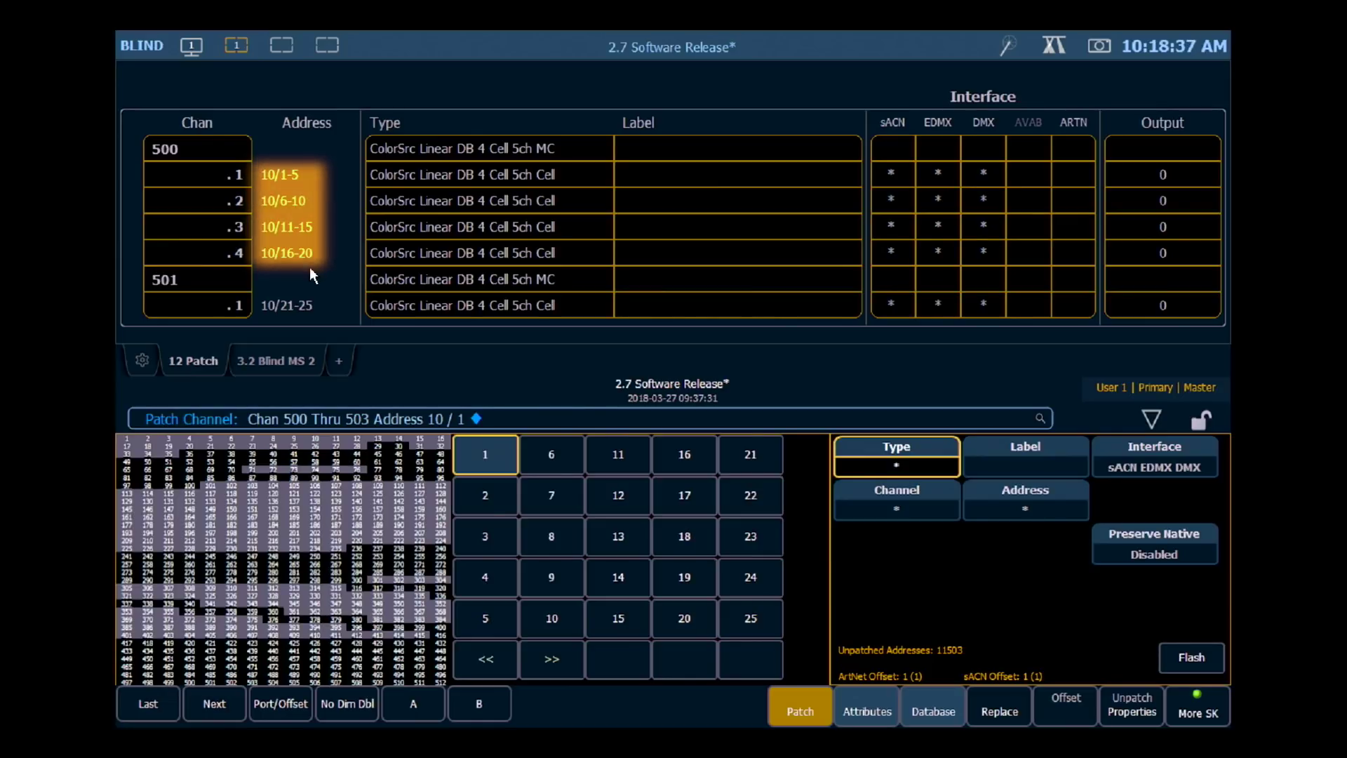
pyautogui.click(326, 148)
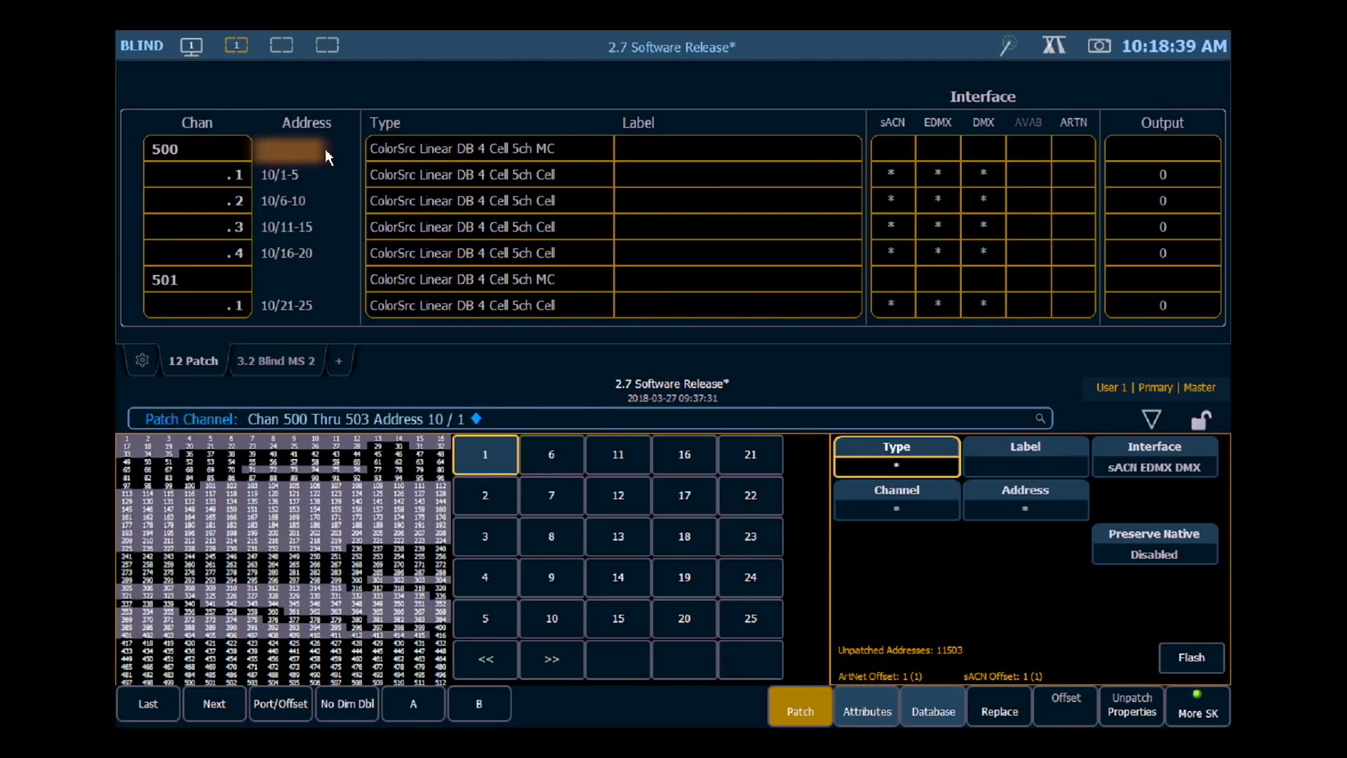
# Step: Patch channel 505 as the Clay Paky Aleda B EYE K10 Extended MC, found by searching for k10, at address 10/101
pyautogui.write('505')
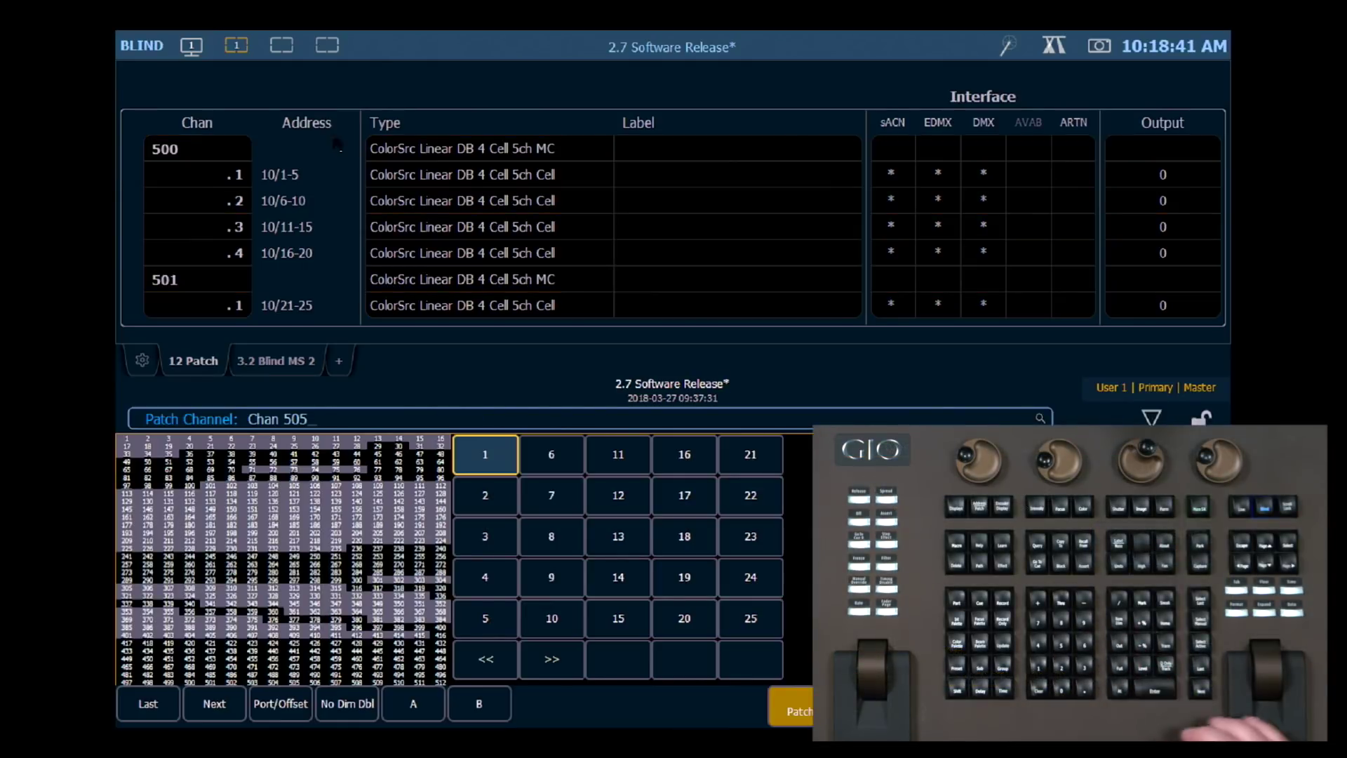
pyautogui.press('Return')
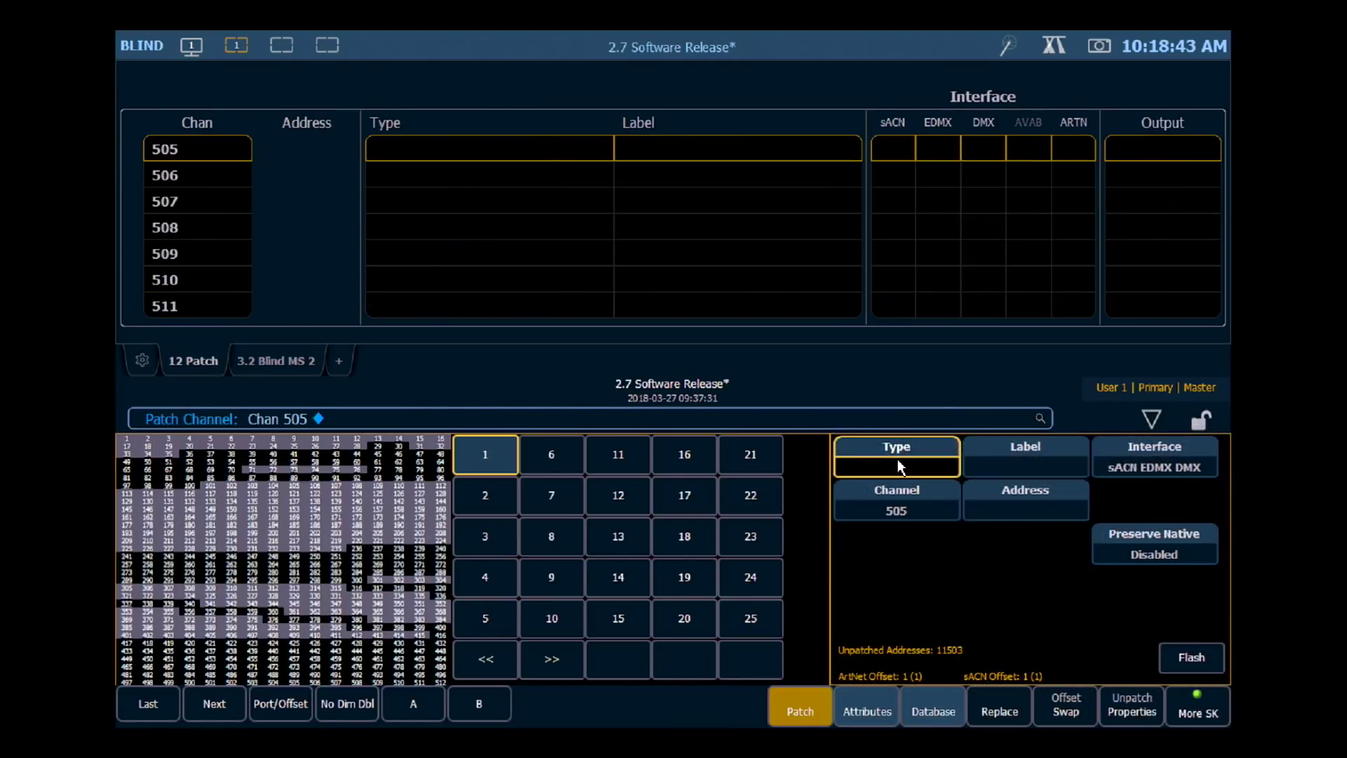
pyautogui.click(899, 466)
pyautogui.click(413, 701)
pyautogui.write('k10')
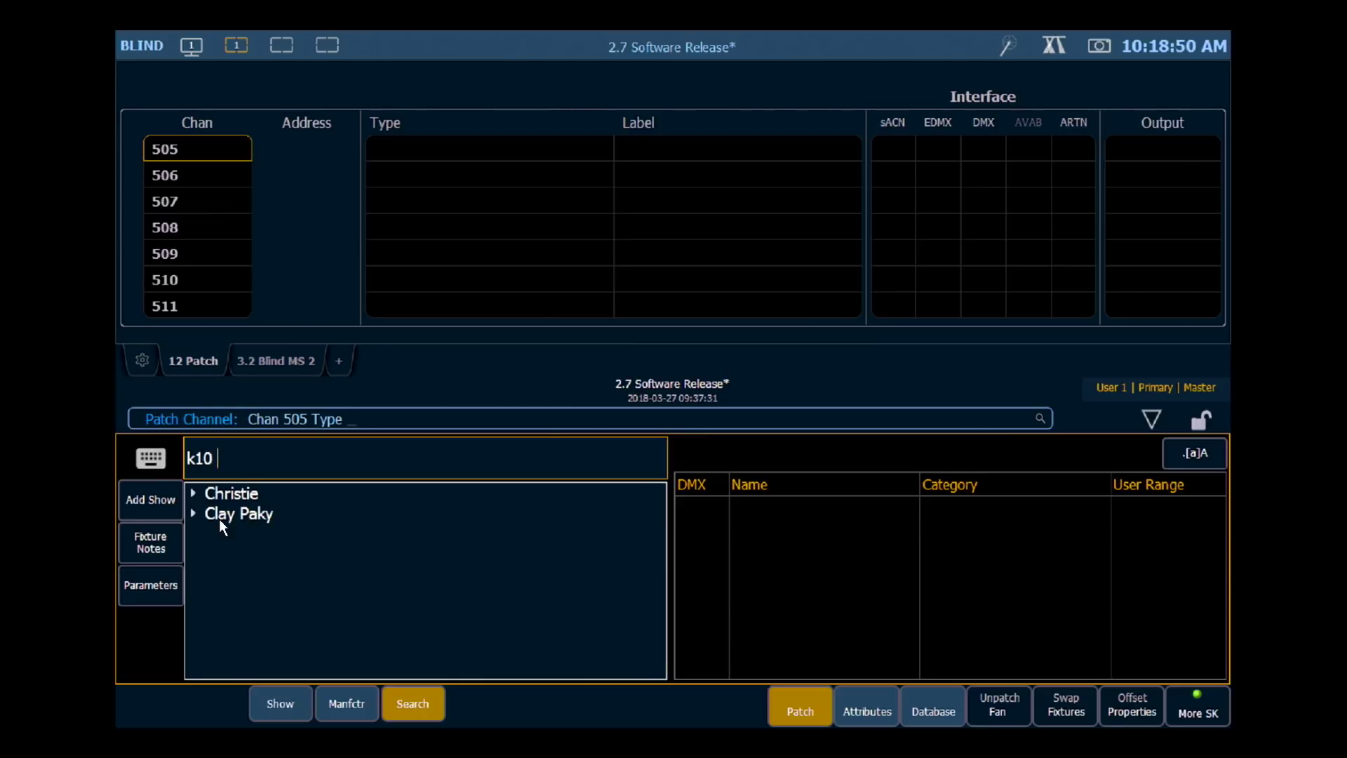
pyautogui.click(193, 513)
pyautogui.click(220, 537)
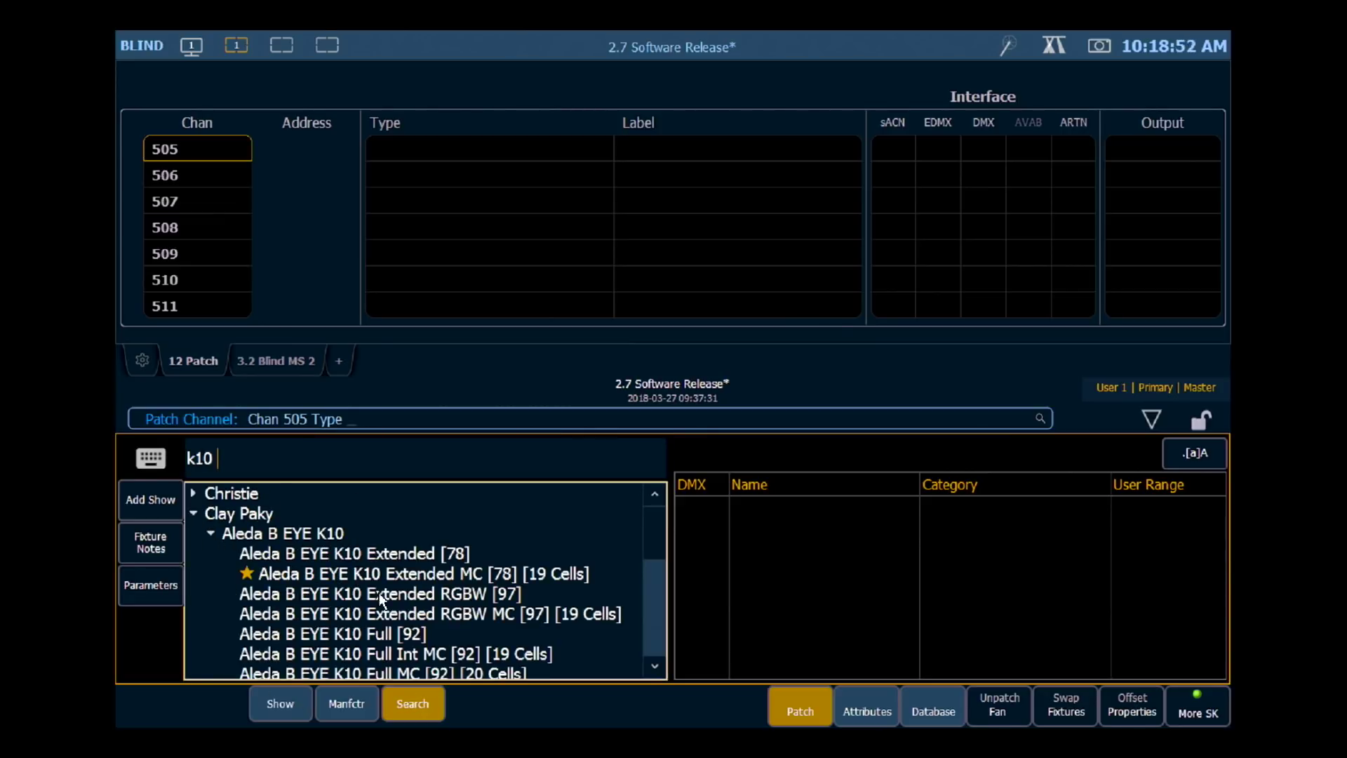
pyautogui.click(477, 574)
pyautogui.press('Return')
pyautogui.write('a10/101')
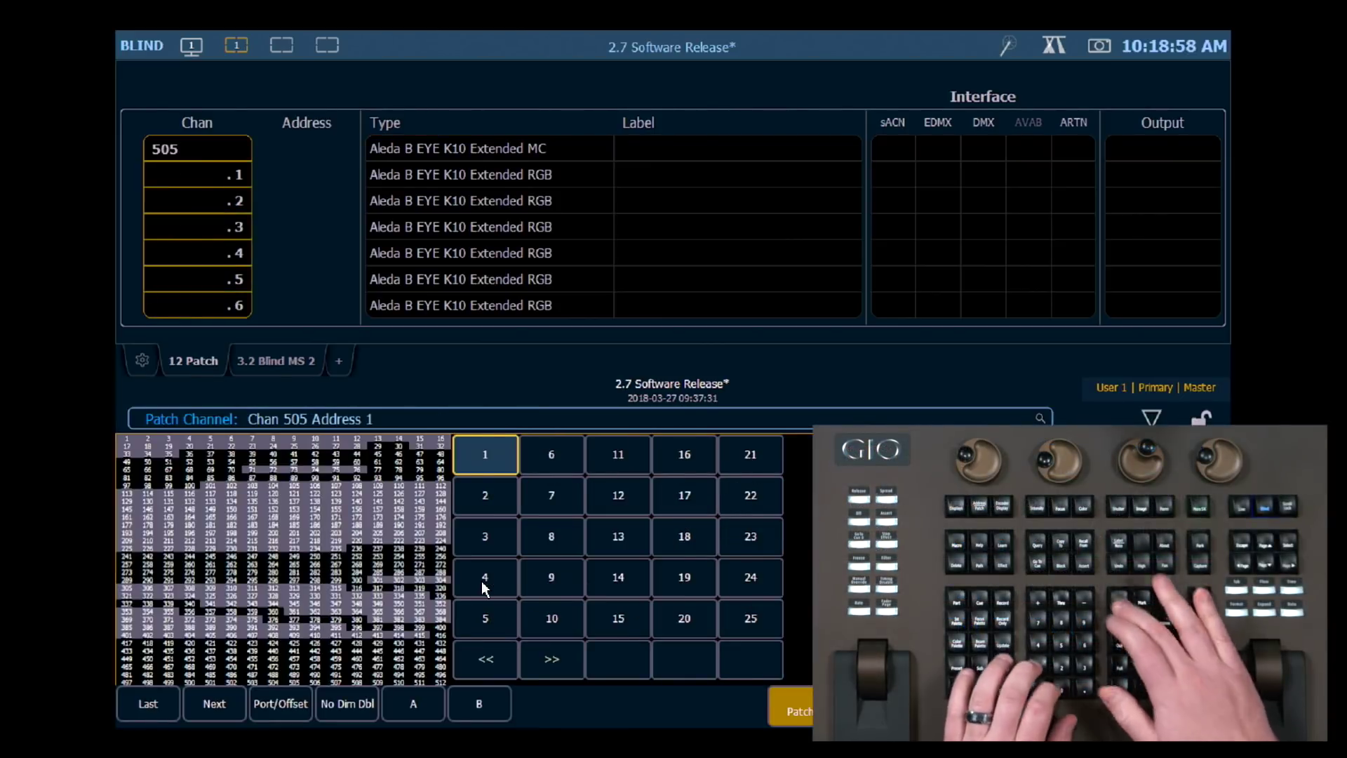
pyautogui.press('Return')
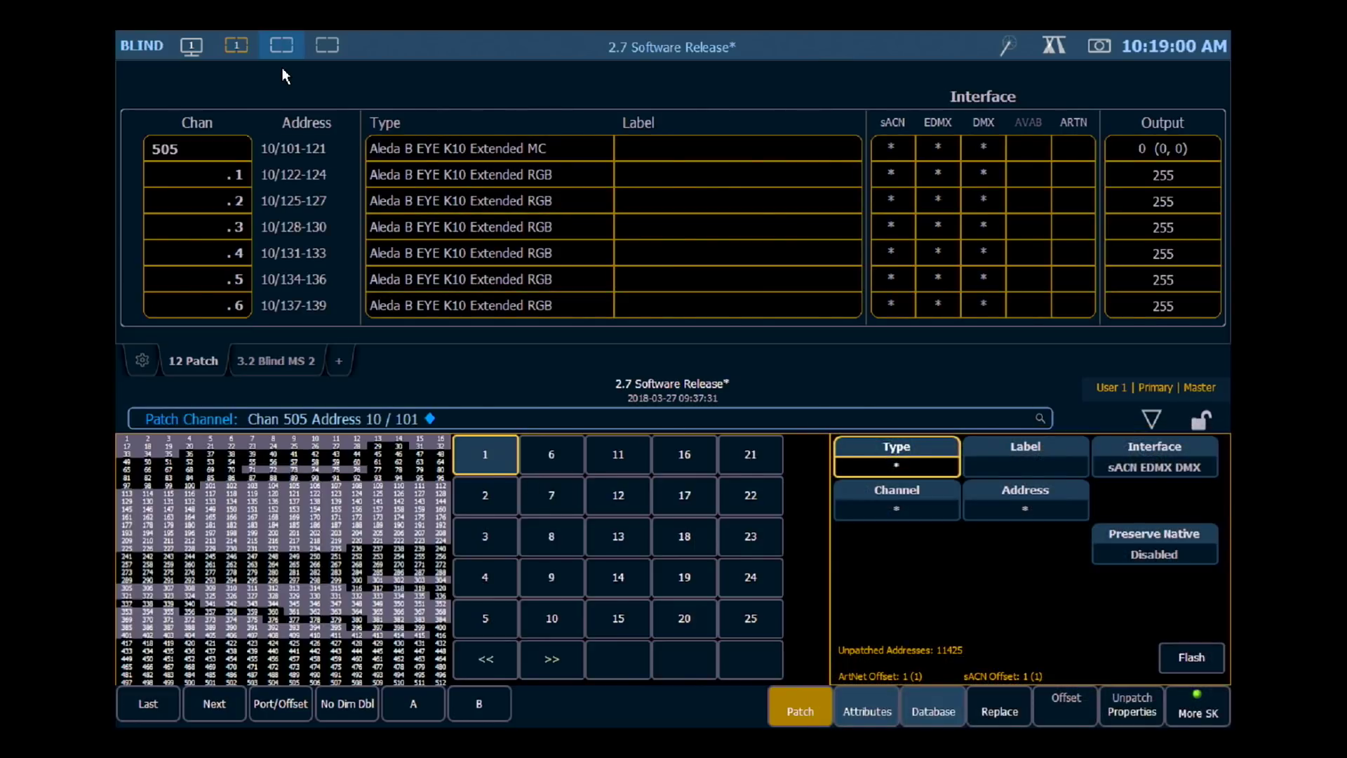
# Step: Switch from Blind to the Live display of the patched channels
pyautogui.click(289, 138)
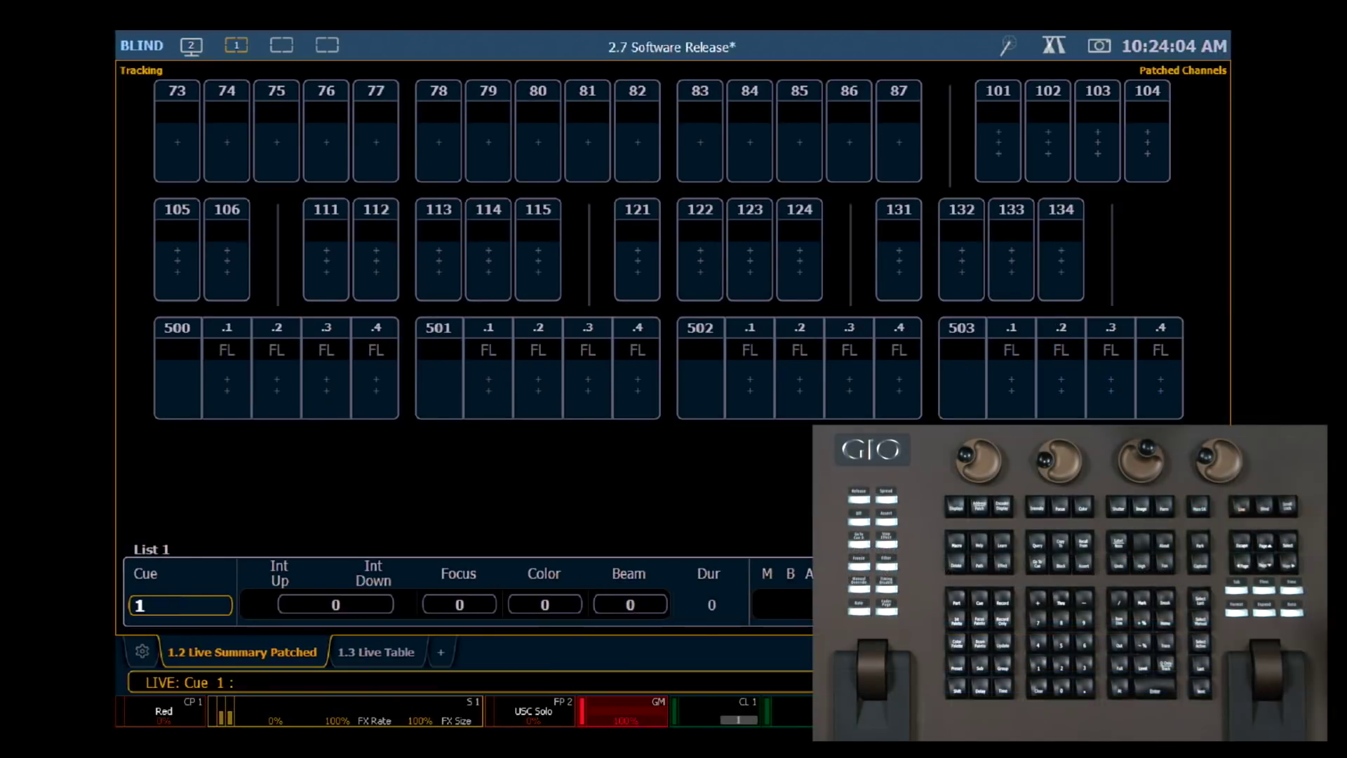
pyautogui.press('F1')
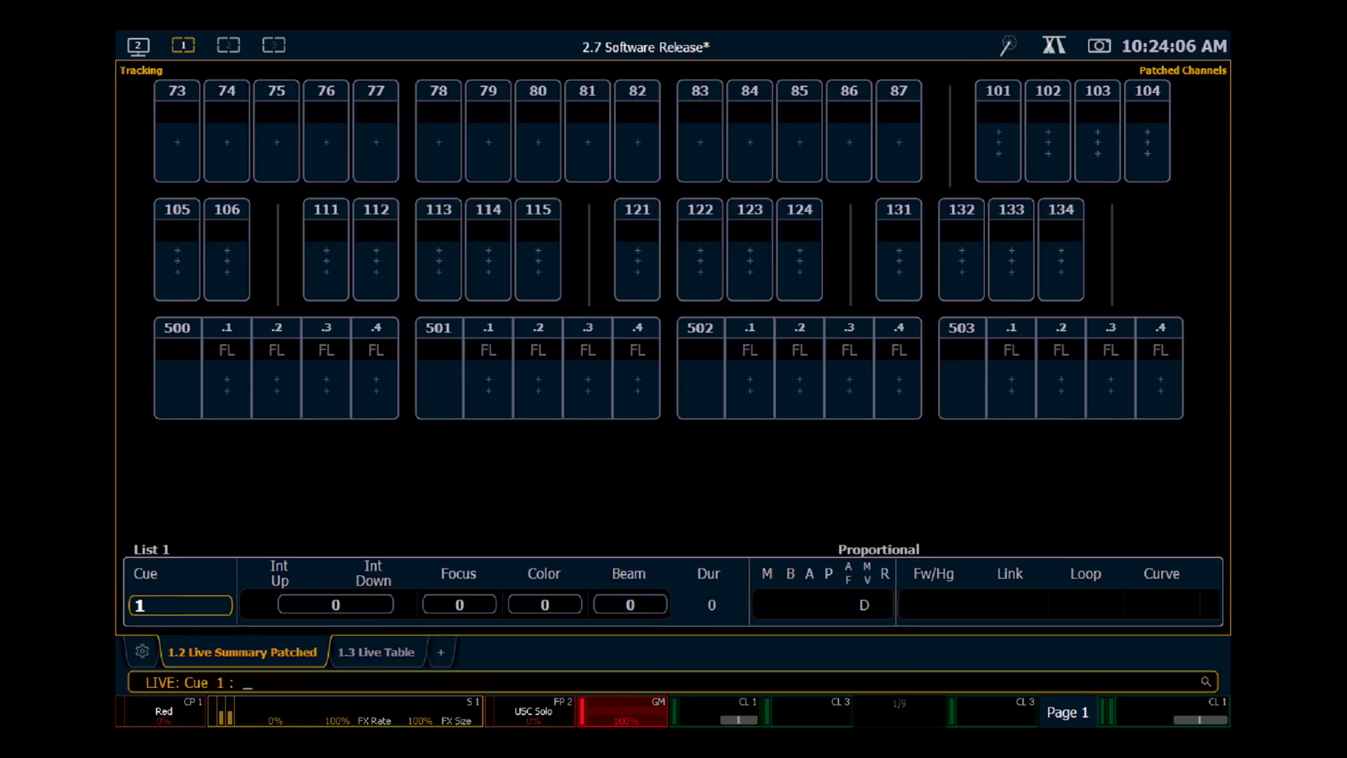
pyautogui.click(438, 368)
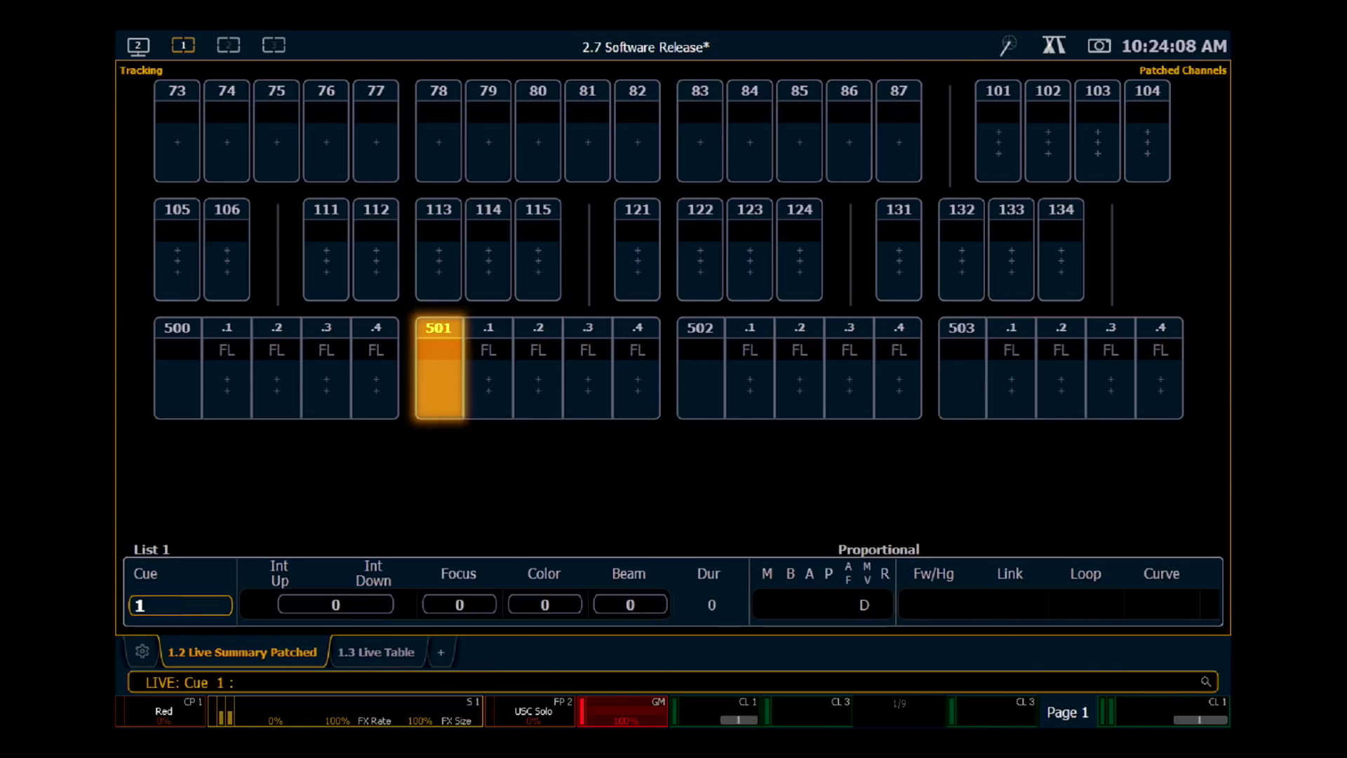
pyautogui.moveTo(488, 368); pyautogui.dragTo(637, 368)
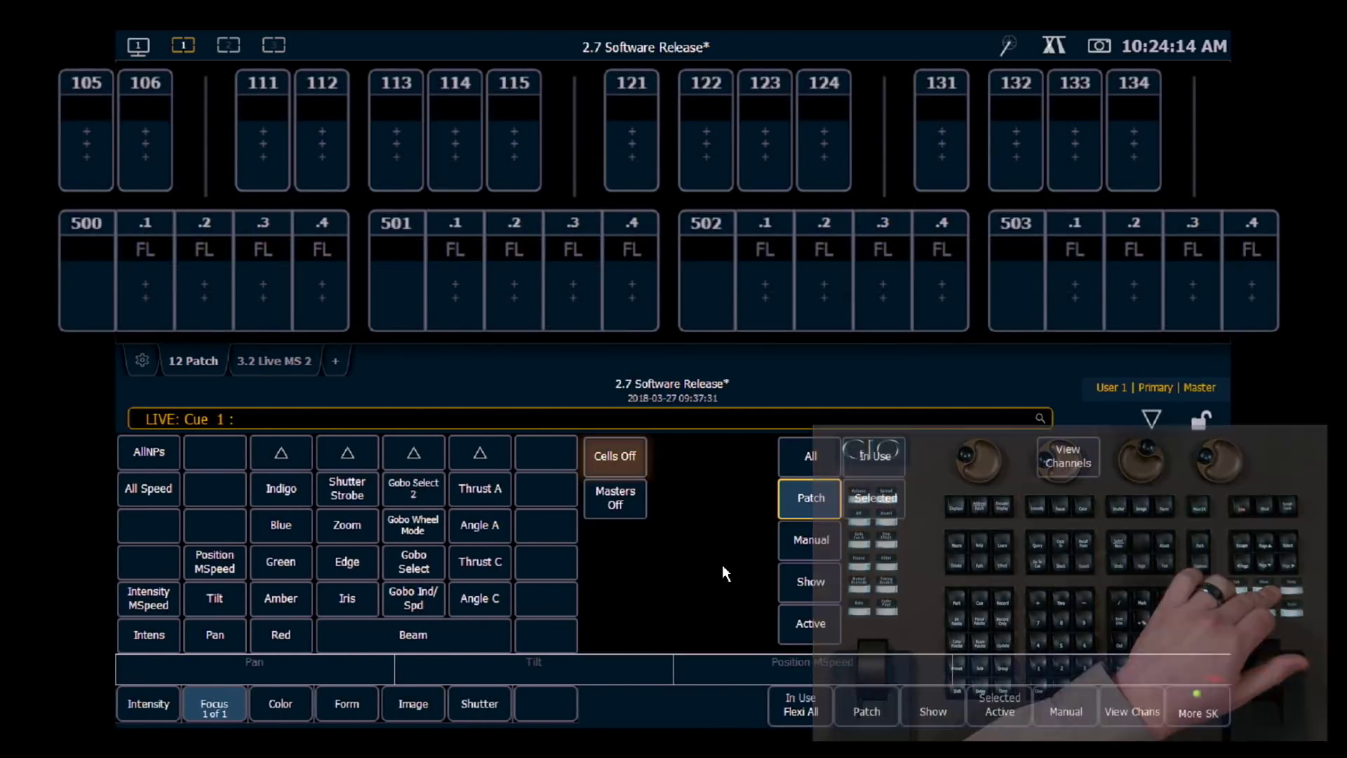
# Step: Try the Cells Off and Masters Off filters in the flexichannel options
pyautogui.click(615, 456)
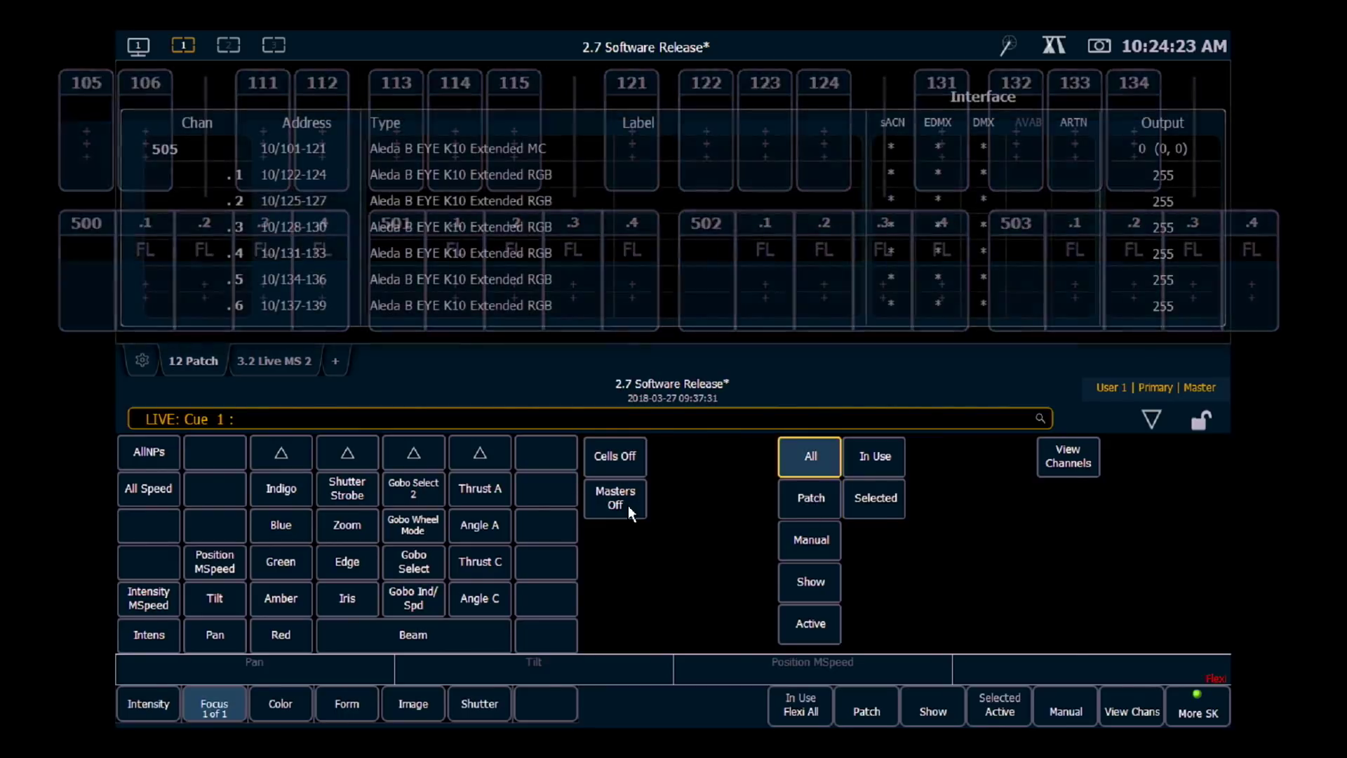
pyautogui.click(623, 509)
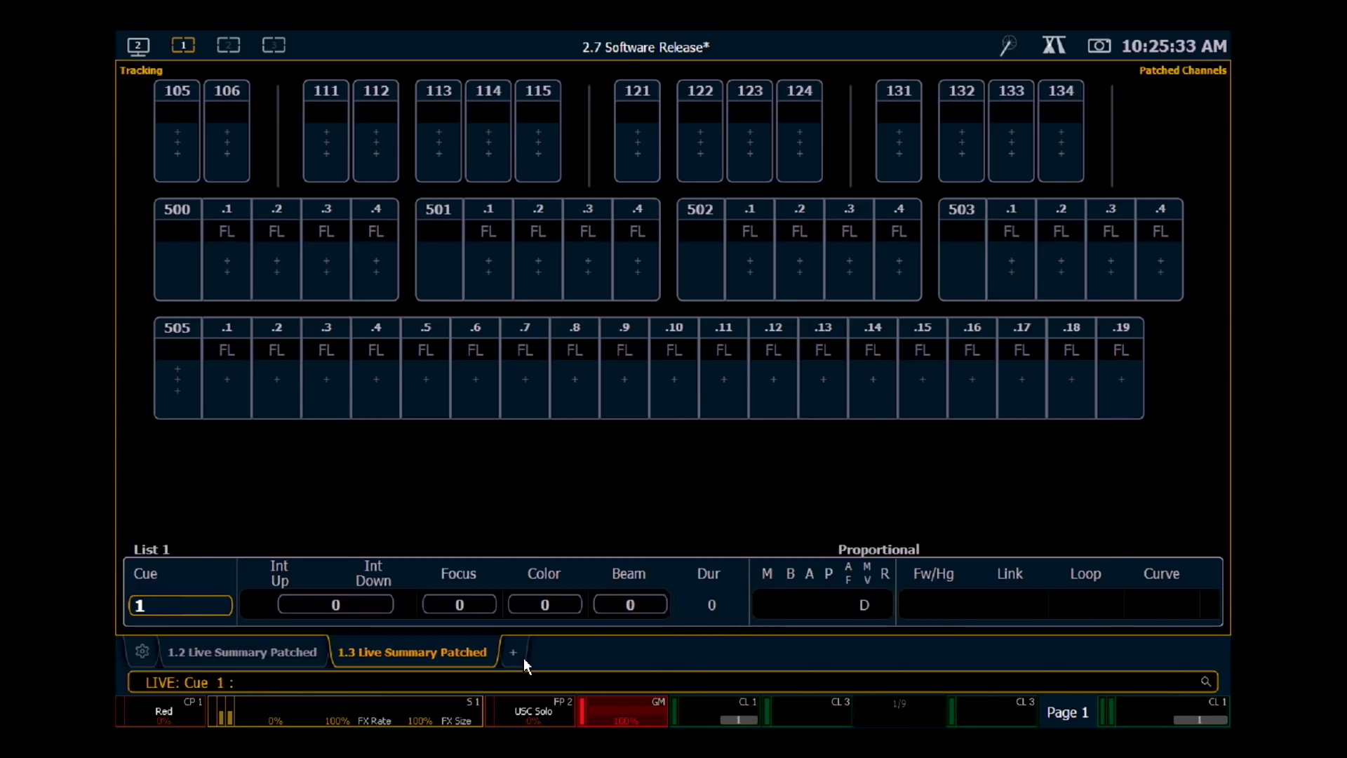
# Step: Turn off MC Line Wrap in the Live Summary display settings
pyautogui.click(455, 654)
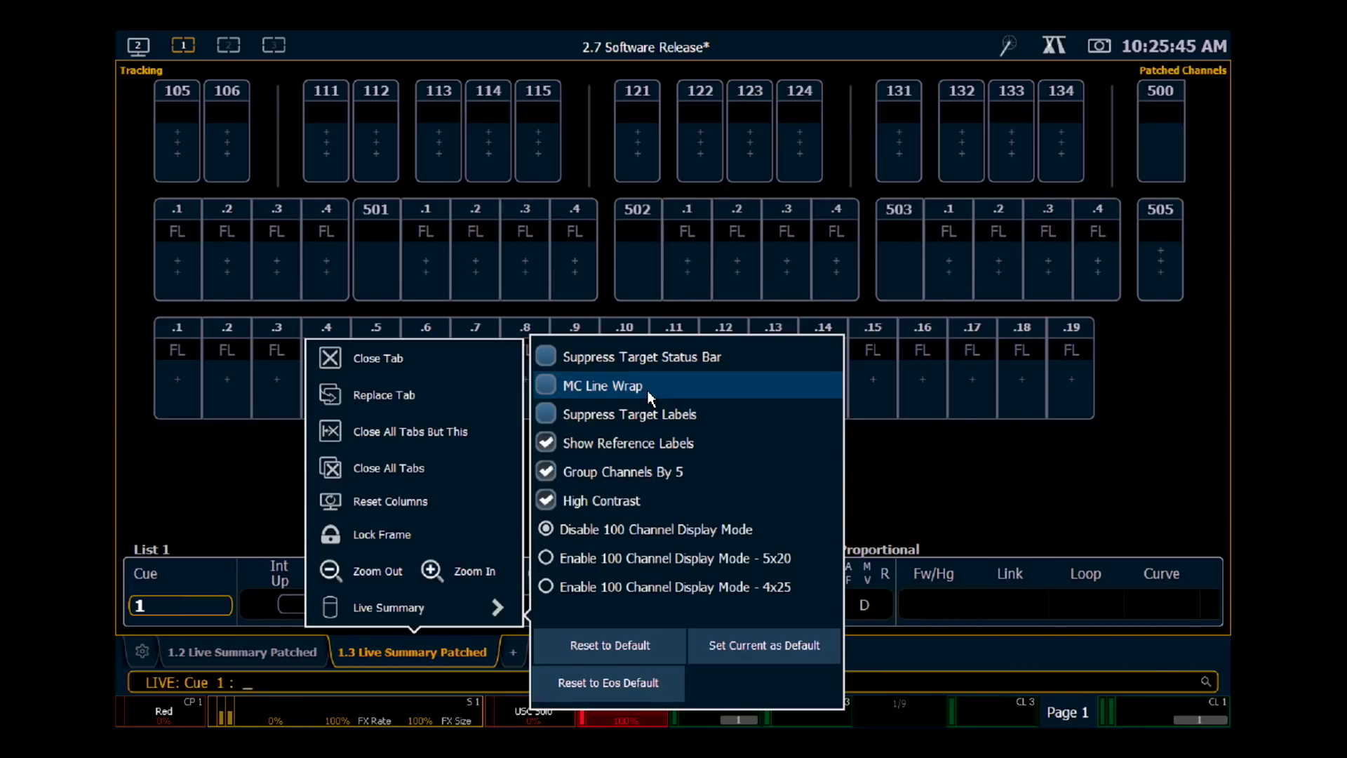
pyautogui.click(927, 501)
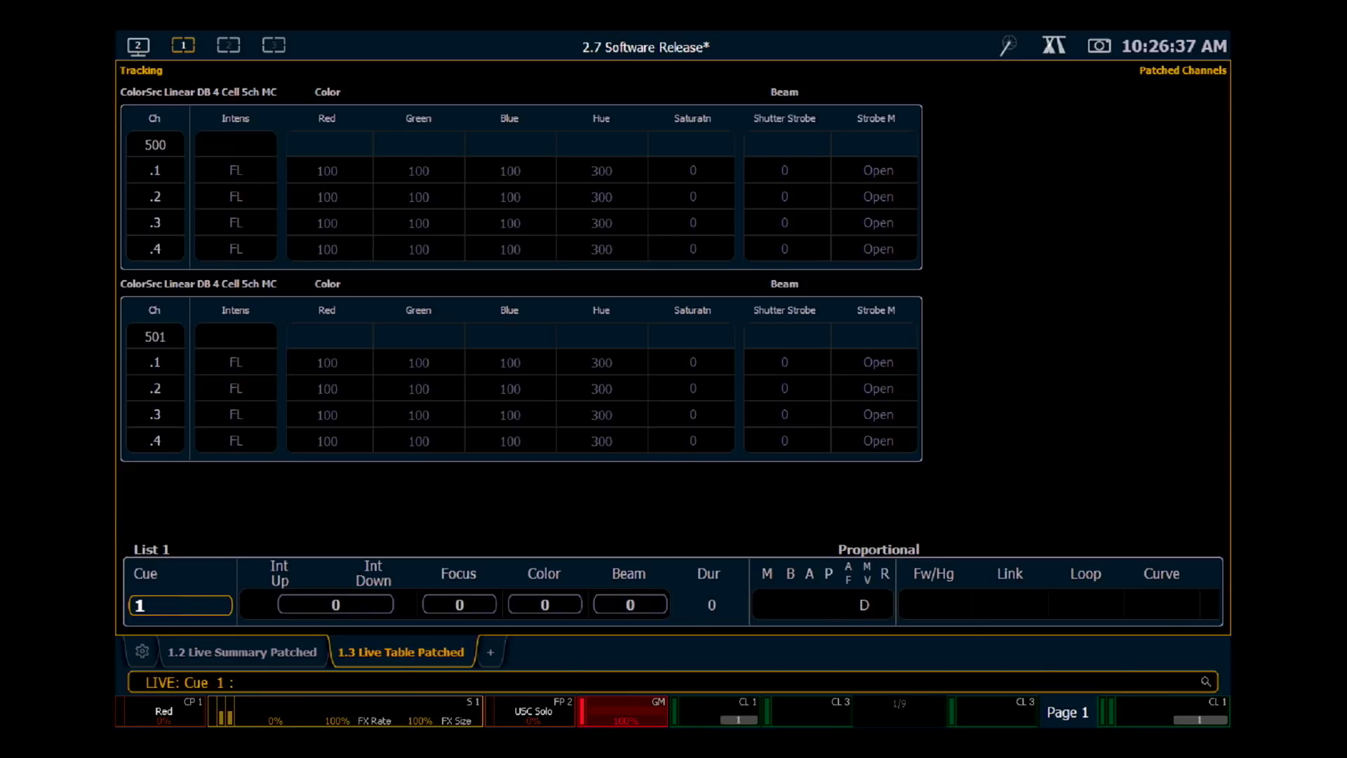
# Step: Set the intensity of channel 500 to Full
pyautogui.click(155, 145)
pyautogui.moveTo(156, 170); pyautogui.dragTo(155, 249)
pyautogui.write('50')
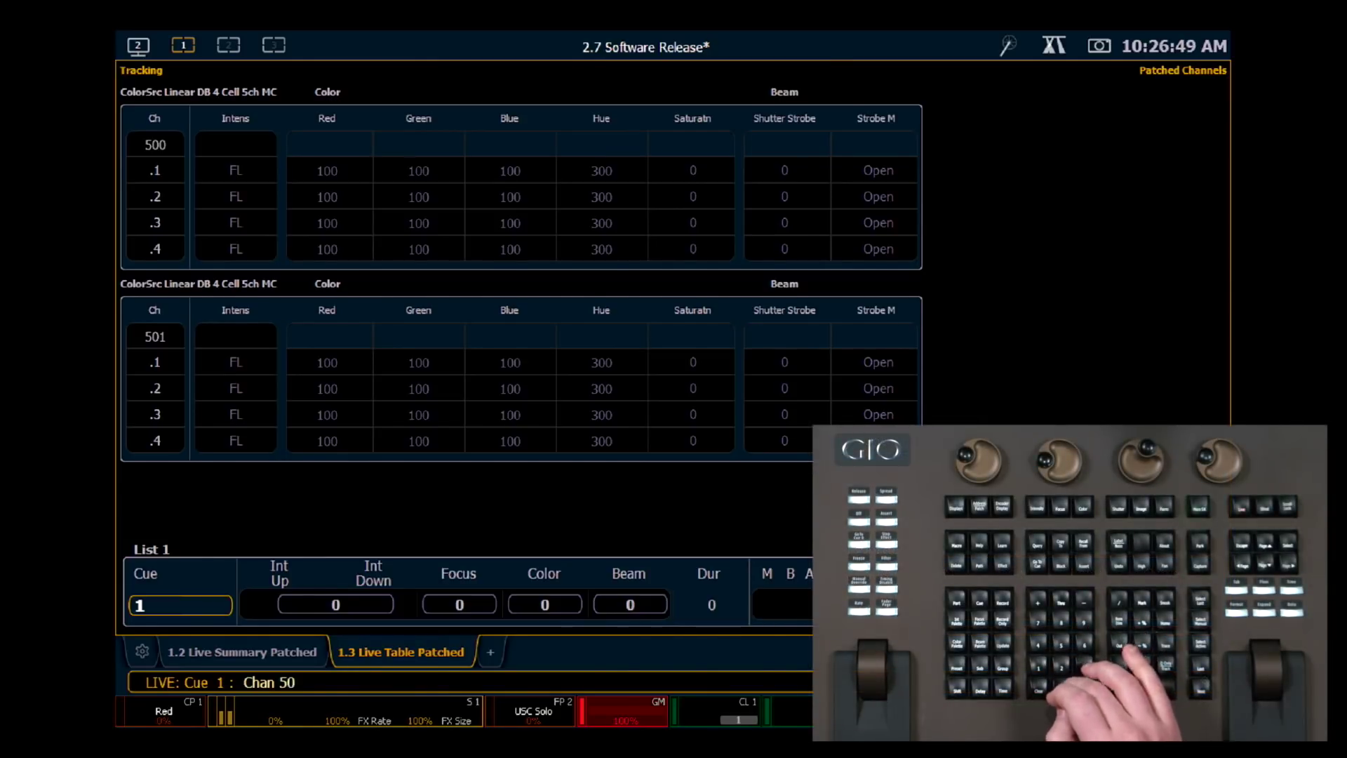
pyautogui.write('0 @ Full')
pyautogui.press('Return')
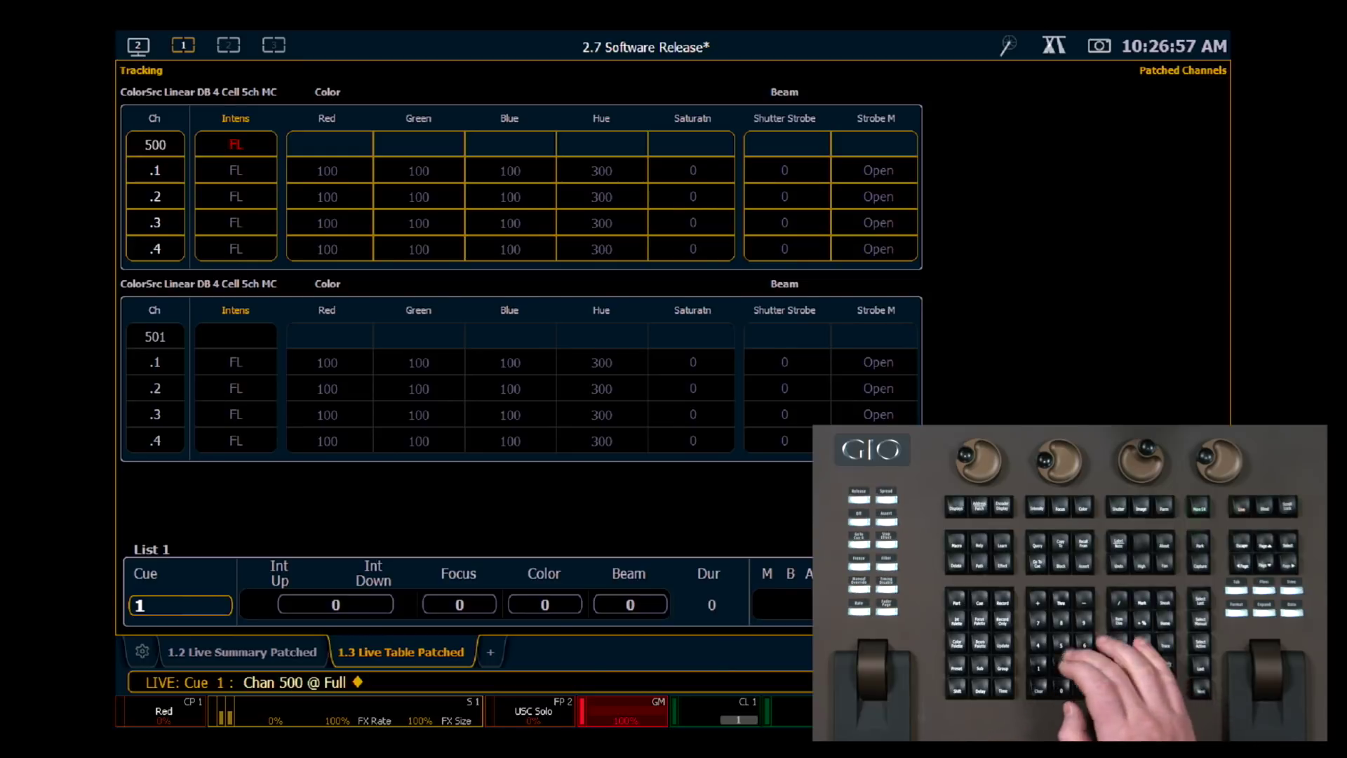
# Step: Set the intensity of only the cells of channel 500 to 25
pyautogui.write('500')
pyautogui.hotkey('shift', 'p')
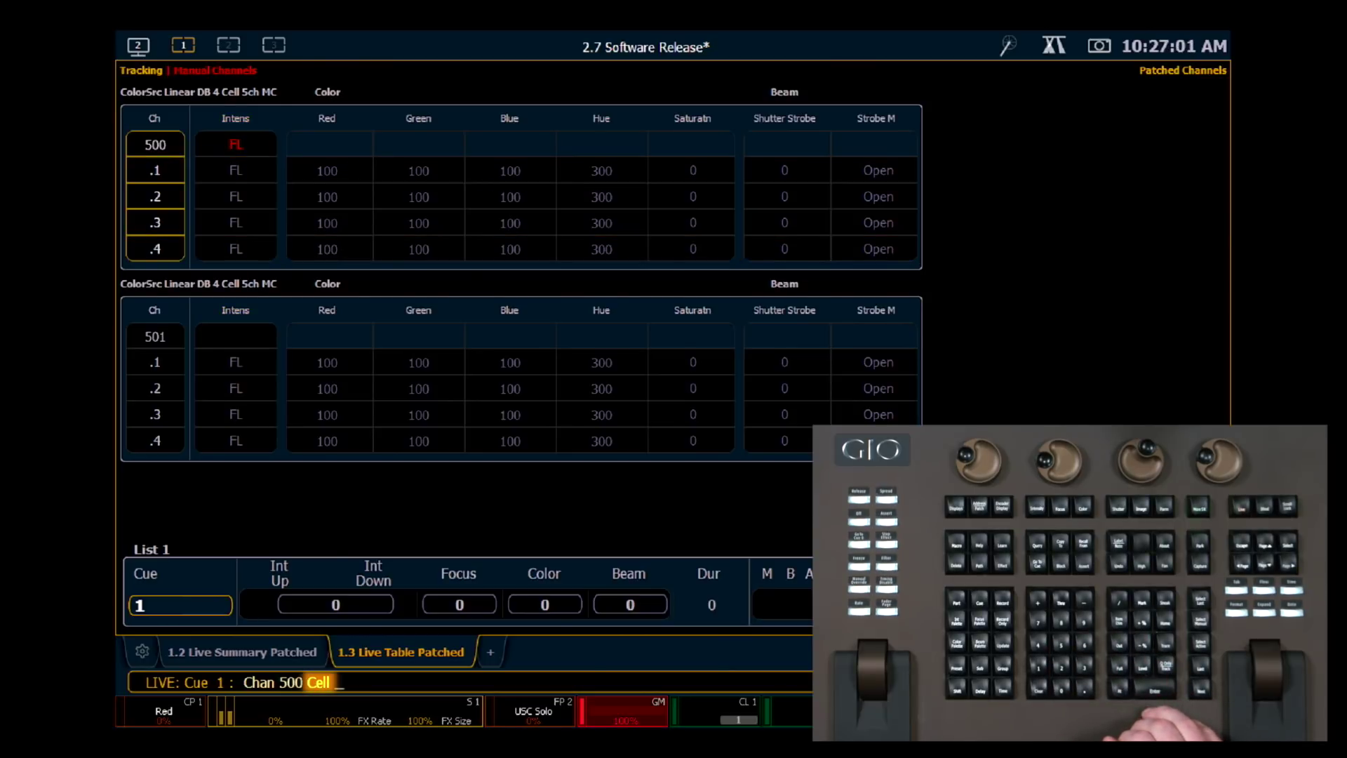
pyautogui.hotkey('shift', 'p')
pyautogui.write('a25')
pyautogui.press('Return')
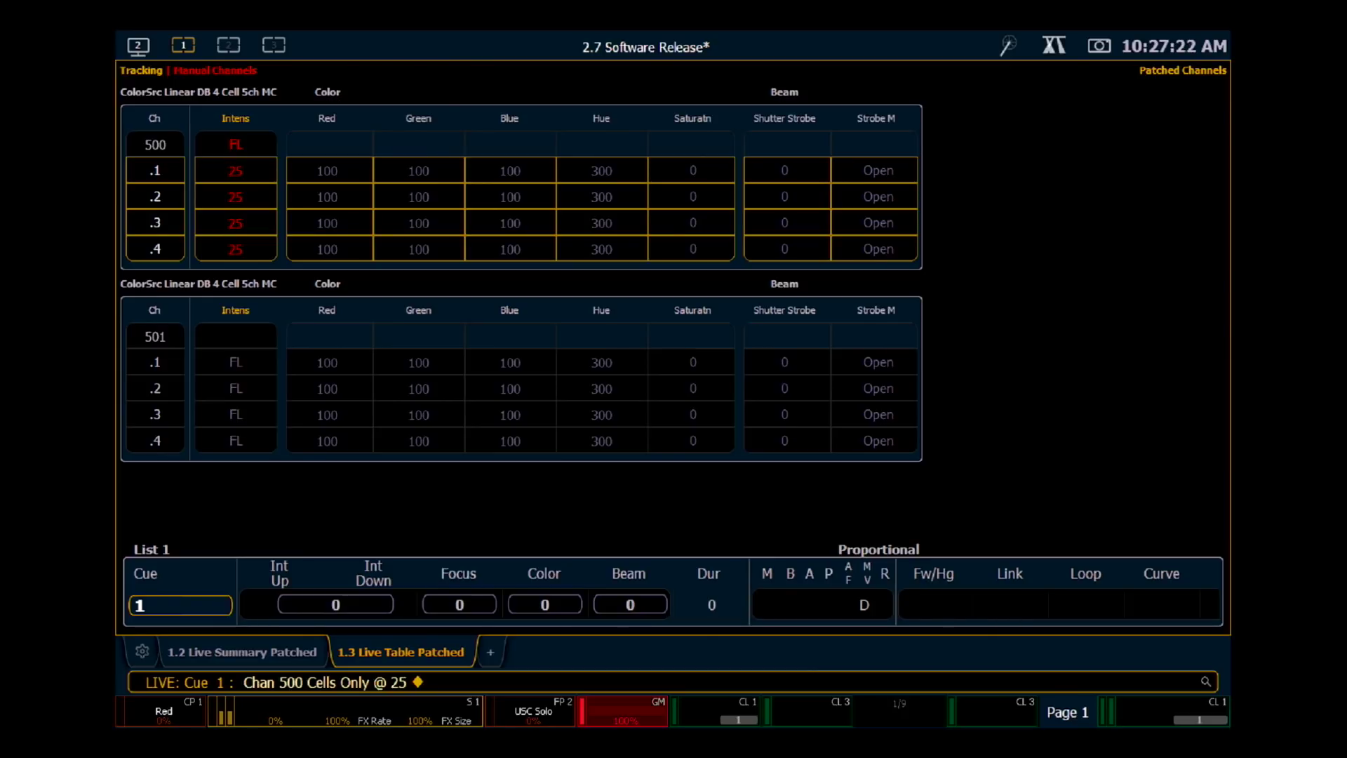
# Step: Set the intensity of channel 500's master to 50
pyautogui.write('500 ')
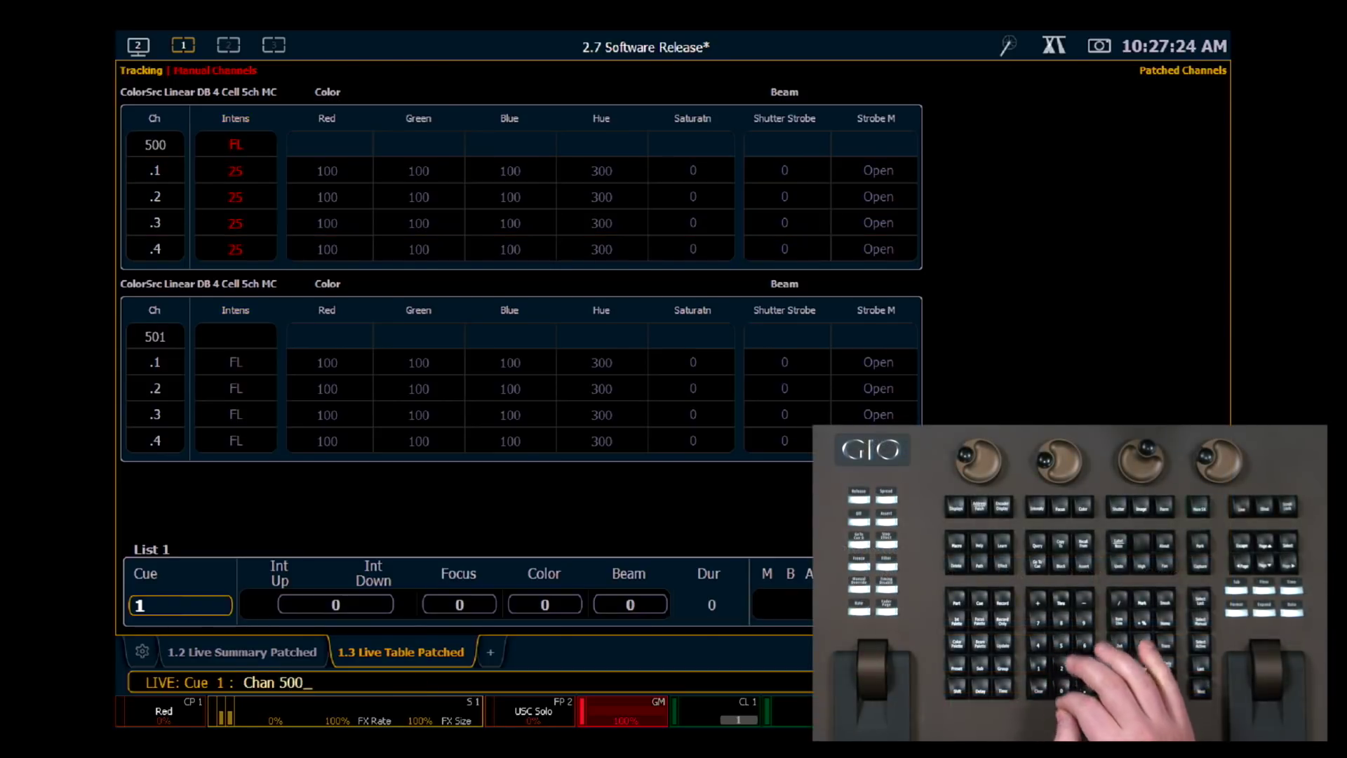
pyautogui.write('@ 5')
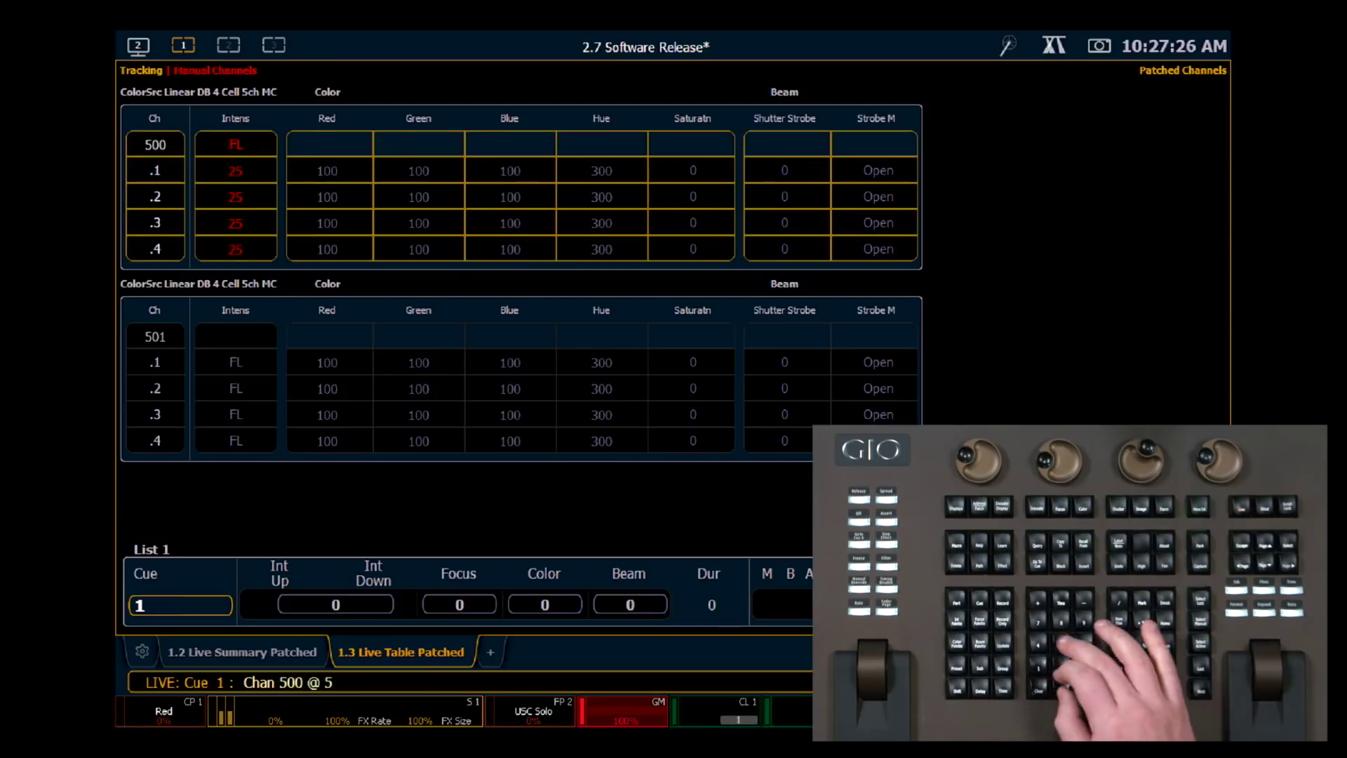
pyautogui.write('0')
pyautogui.press('Return')
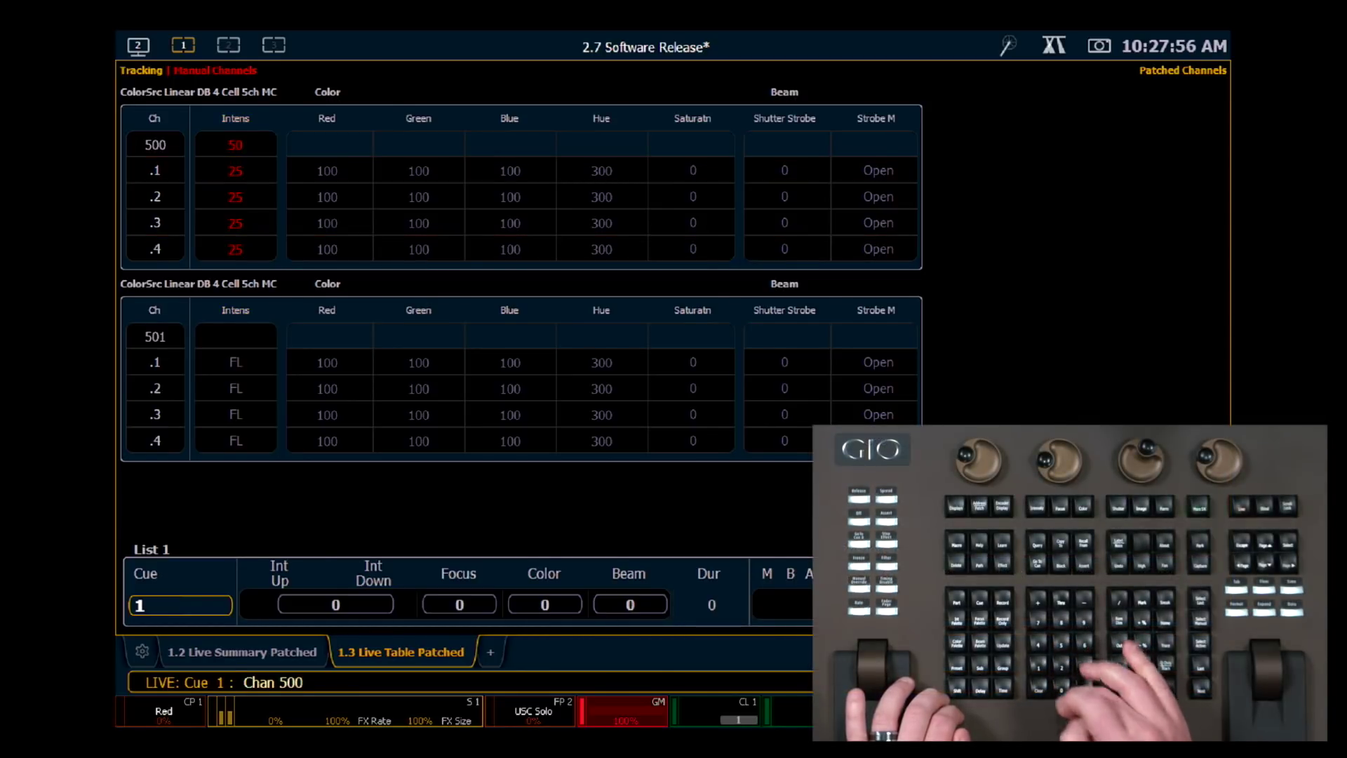
pyautogui.press('-')
pyautogui.hotkey('alt', 'c')
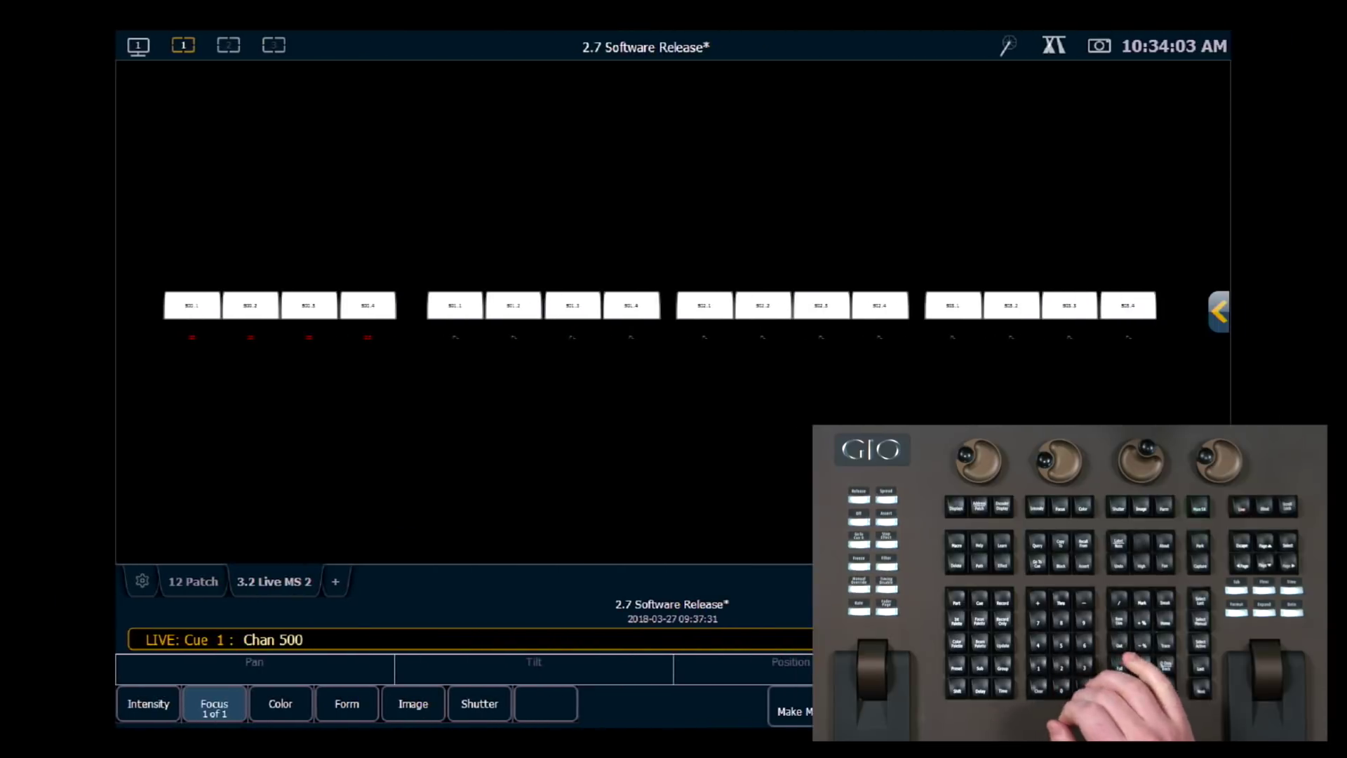
# Step: Spread color palettes 1 thru 4 across only the cells of channels 500 thru 503
pyautogui.write('t503')
pyautogui.press('Return')
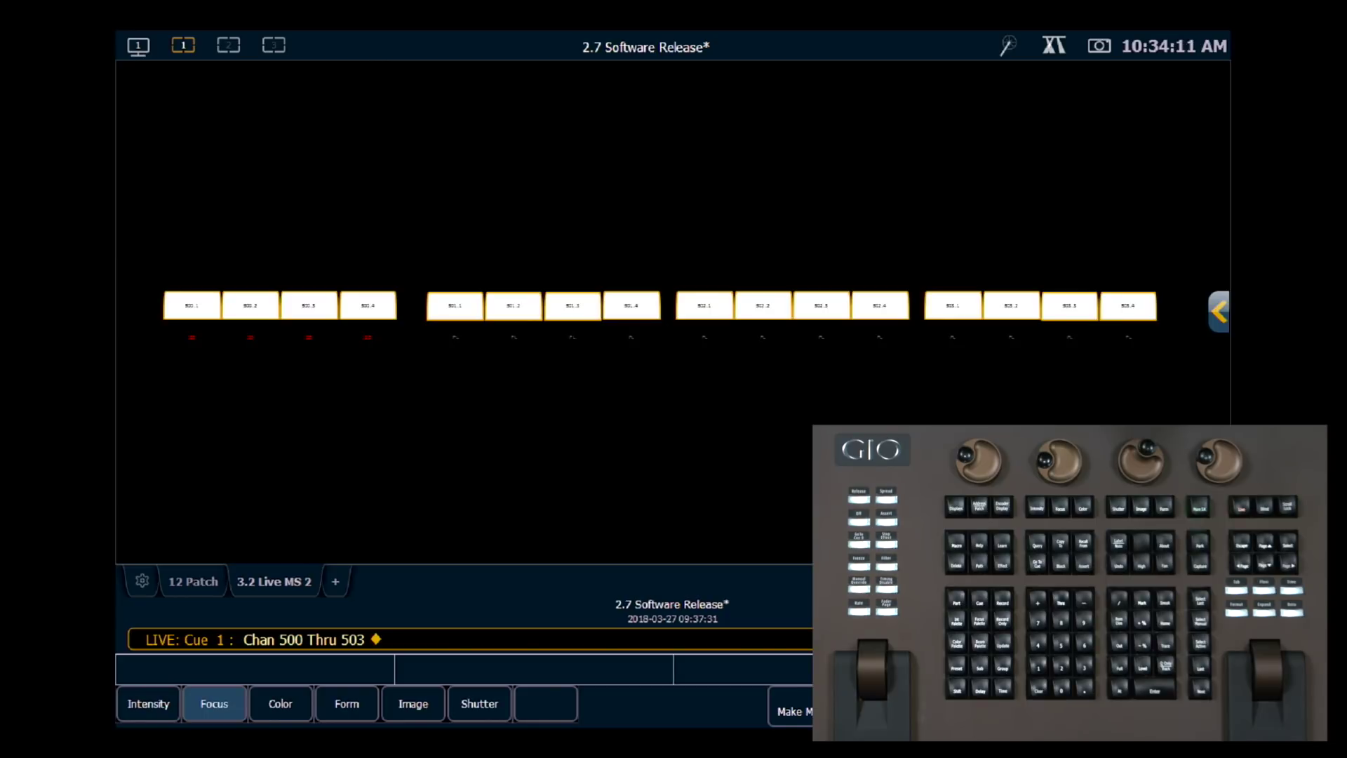
pyautogui.write('500t503')
pyautogui.hotkey('shift', 'p')
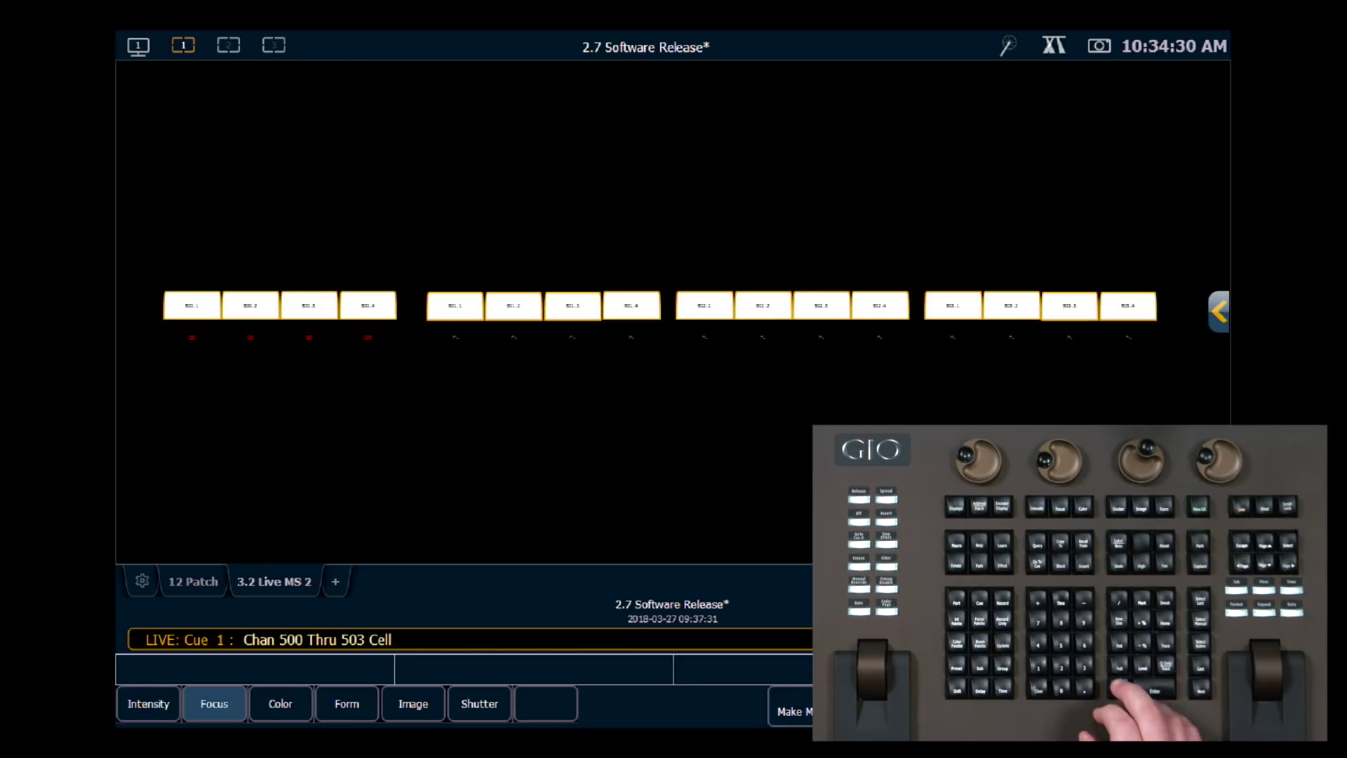
pyautogui.press('c')
pyautogui.press('1')
pyautogui.press('t')
pyautogui.press('4')
pyautogui.press('Return')
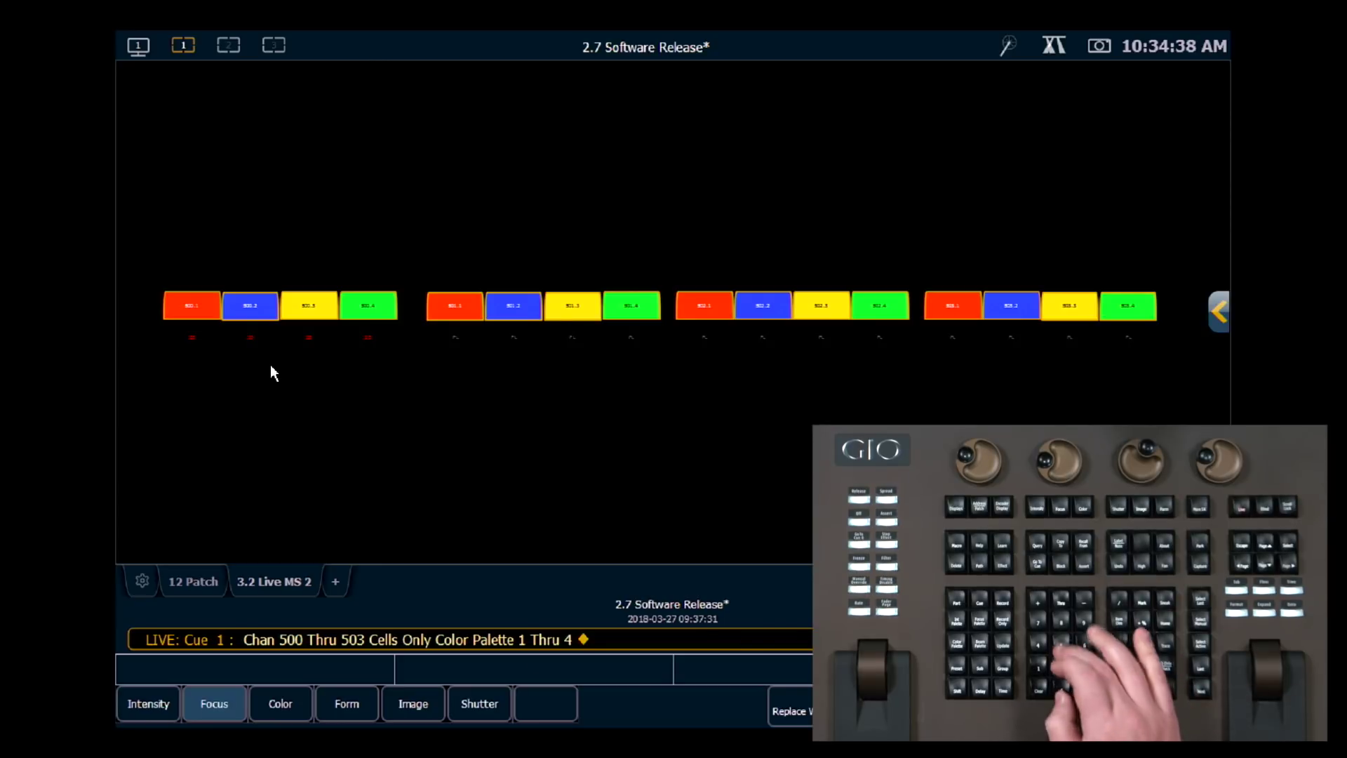
# Step: Apply color palettes 1 thru 4 to channels 500 thru 503 without limiting the selection to cells
pyautogui.write('500 Thru 503')
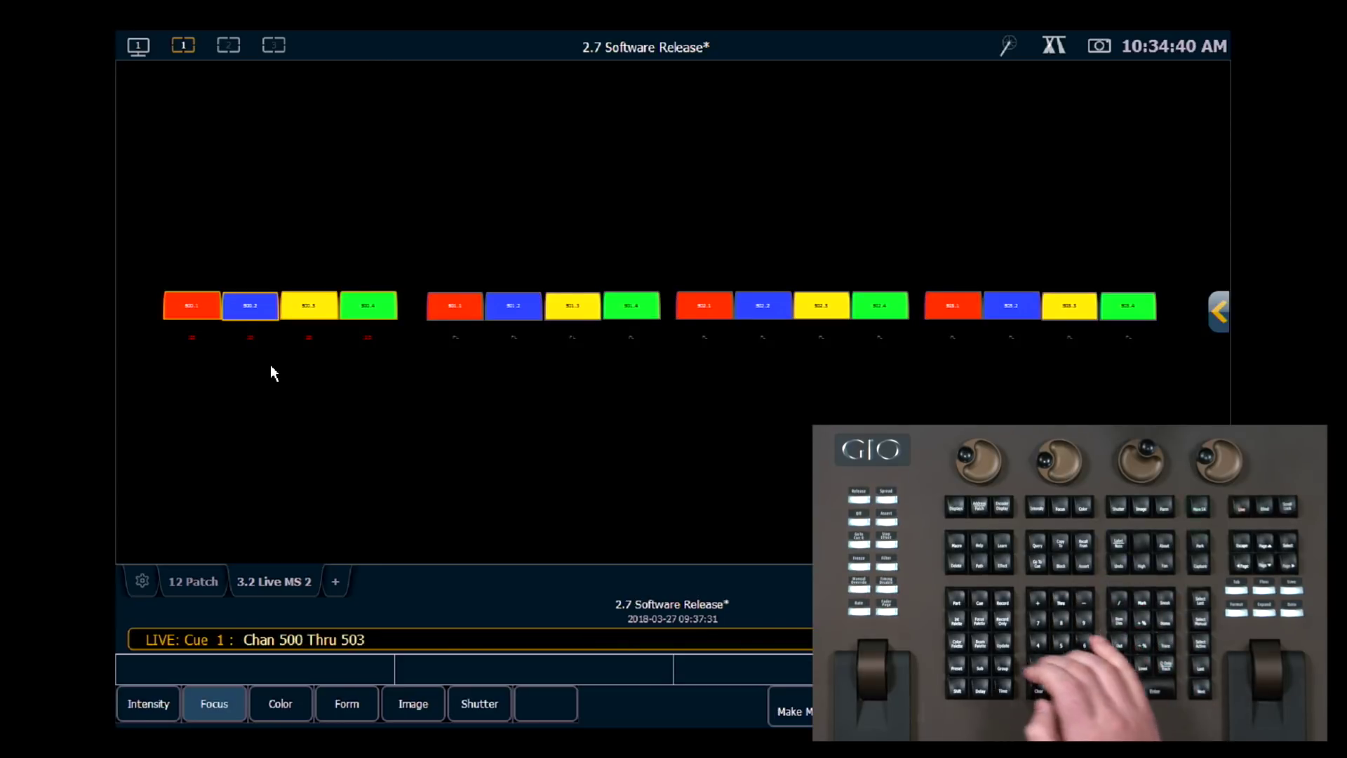
pyautogui.hotkey('alt', 'c')
pyautogui.write('1 Thru 4')
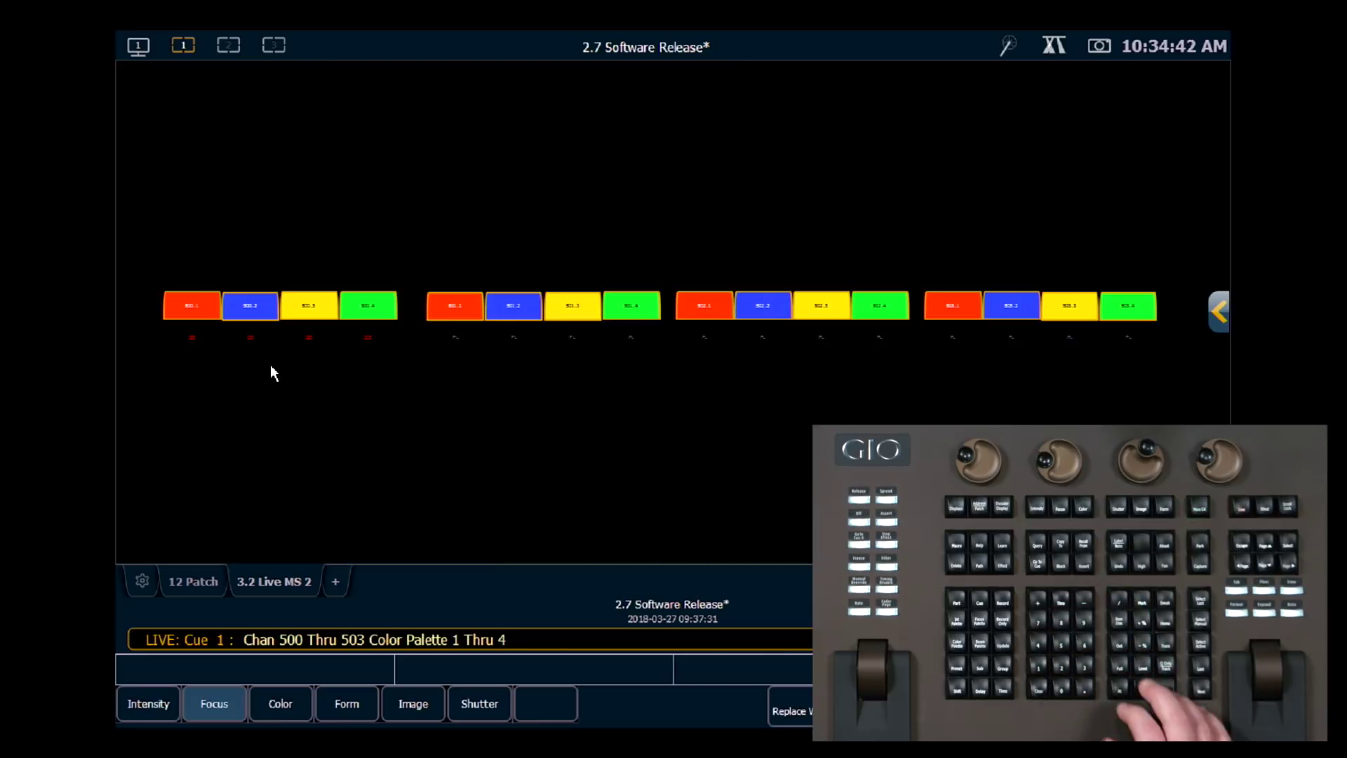
pyautogui.press('Return')
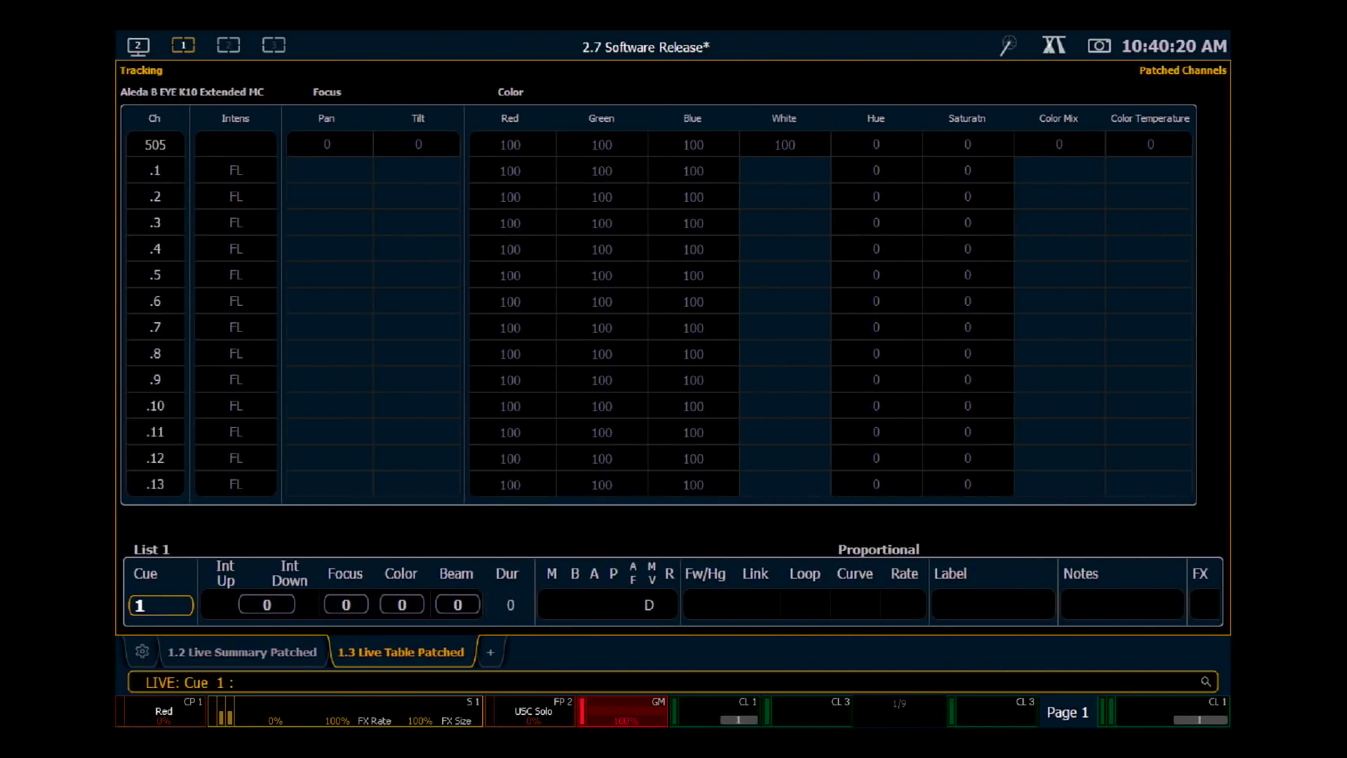
# Step: Select cell 1 of channel 505
pyautogui.write('505.1')
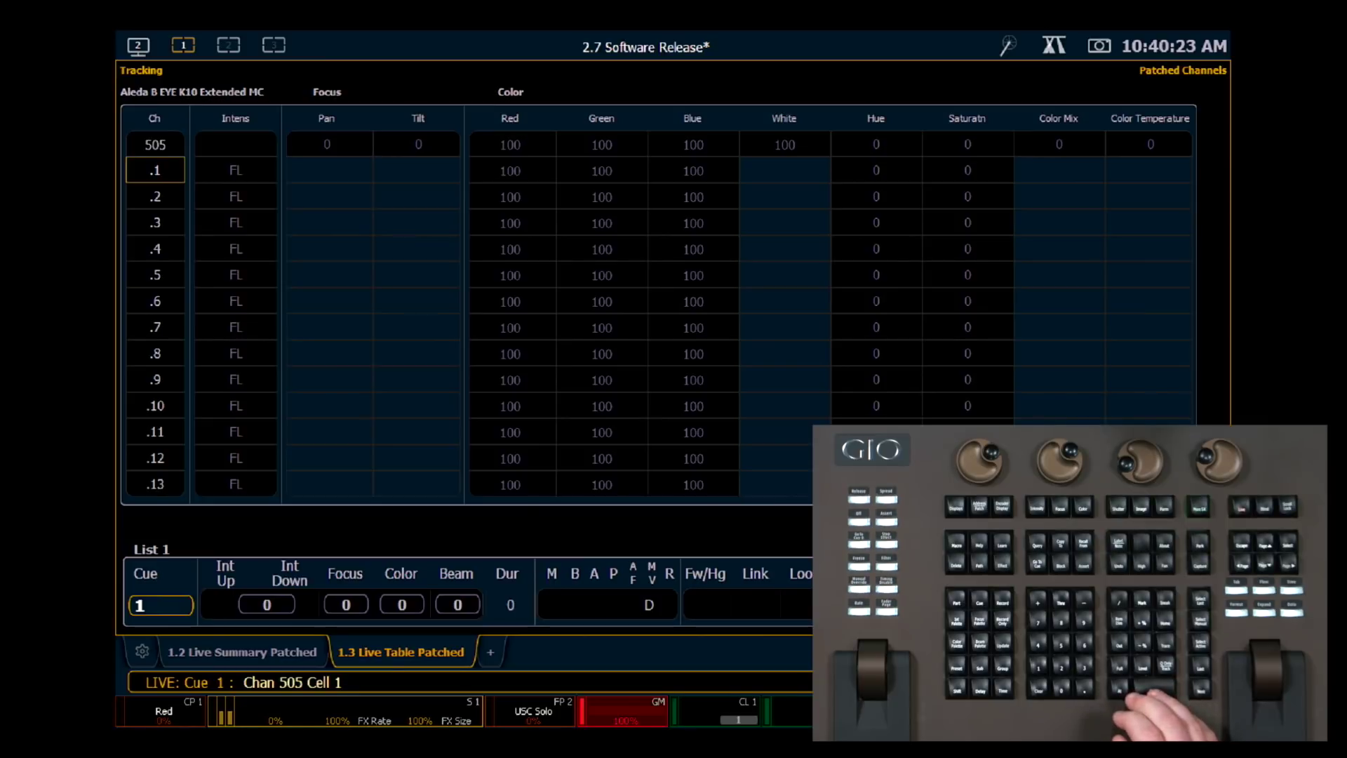
pyautogui.press('Return')
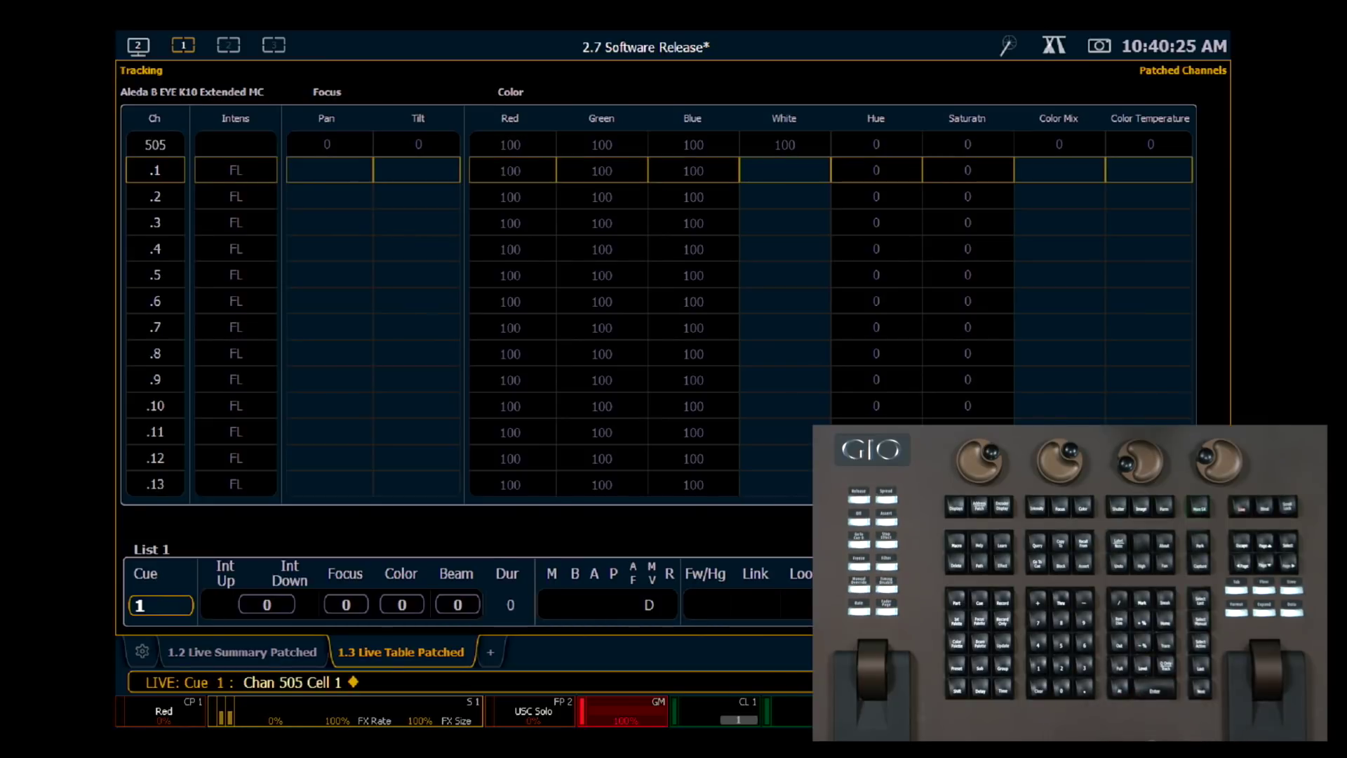
# Step: Apply gel color 5/26 to cell 1 of channel 505 and, with that cell still selected, raise the fixture's pan and tilt
pyautogui.write('@ 5 / 26')
pyautogui.press('Return')
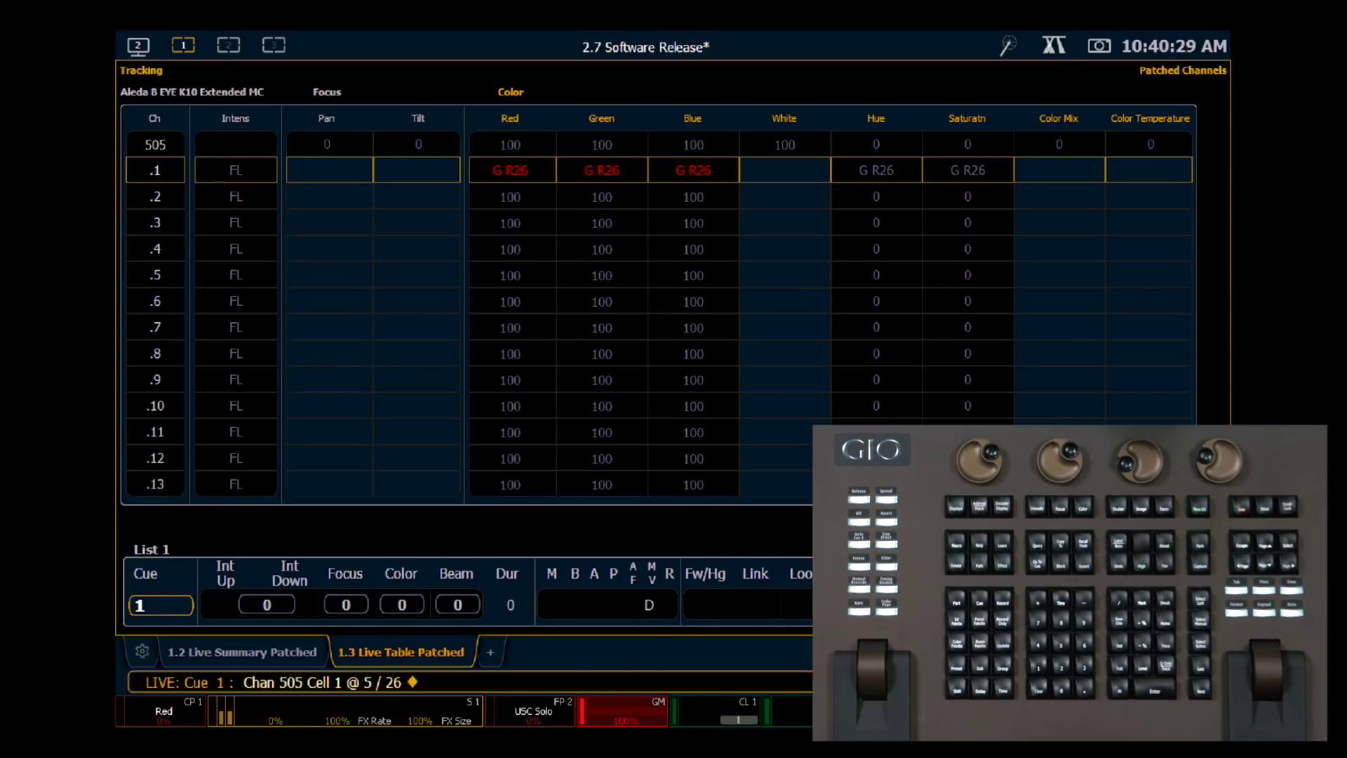
pyautogui.hotkey('alt', 'f')
pyautogui.scroll(4, 418, 145)
pyautogui.scroll(3, 418, 145)
pyautogui.scroll(8, 327, 145)
pyautogui.scroll(5, 326, 144)
pyautogui.scroll(7, 419, 145)
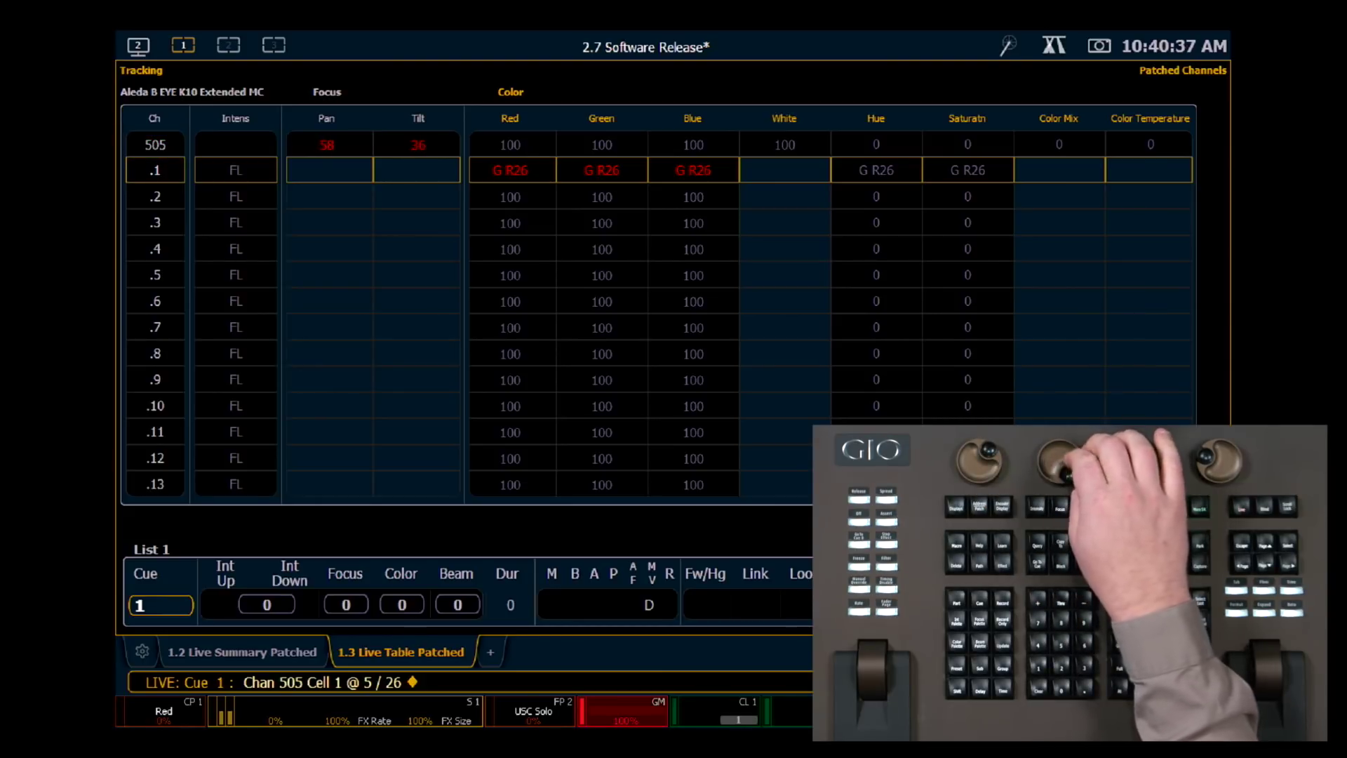
pyautogui.scroll(4, 418, 144)
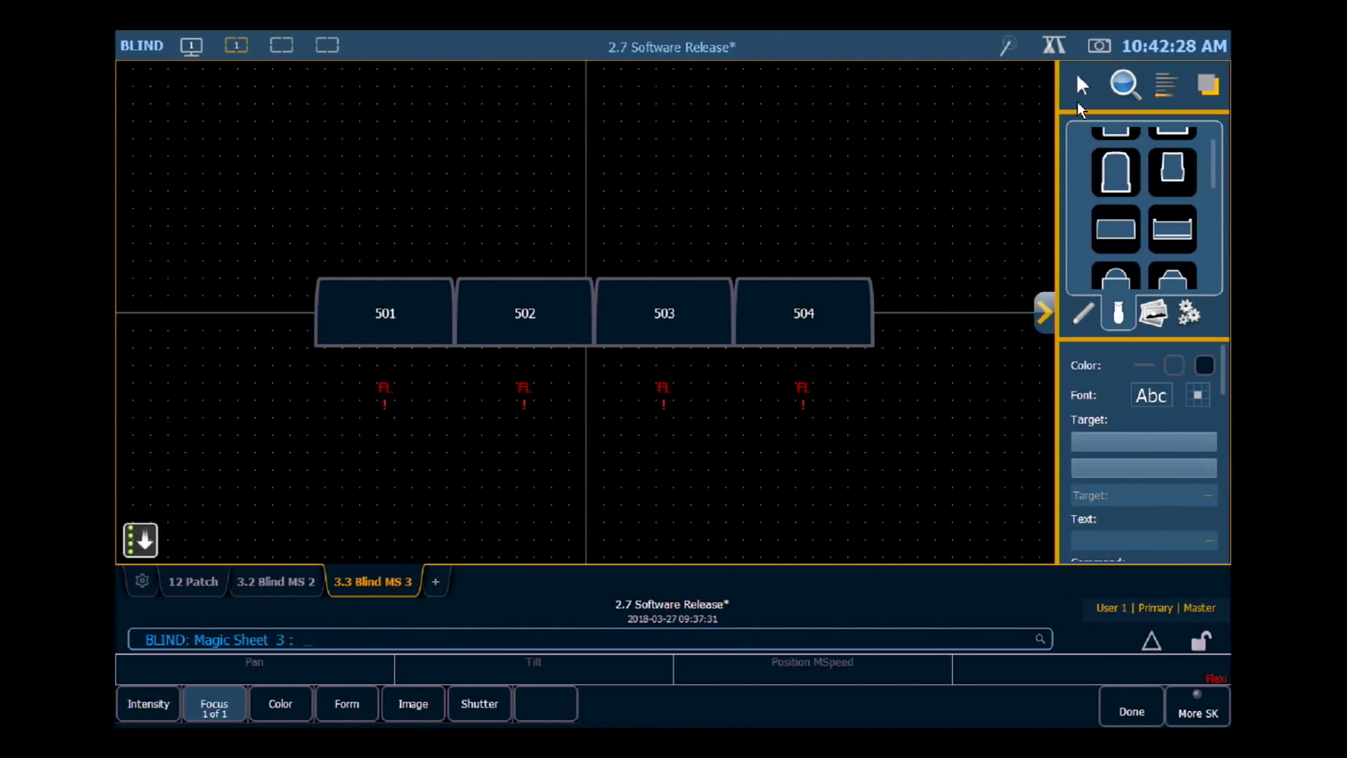
# Step: Renumber the row of four magic sheet fixtures with channel targets starting at 501 and an increment of .1
pyautogui.click(1080, 86)
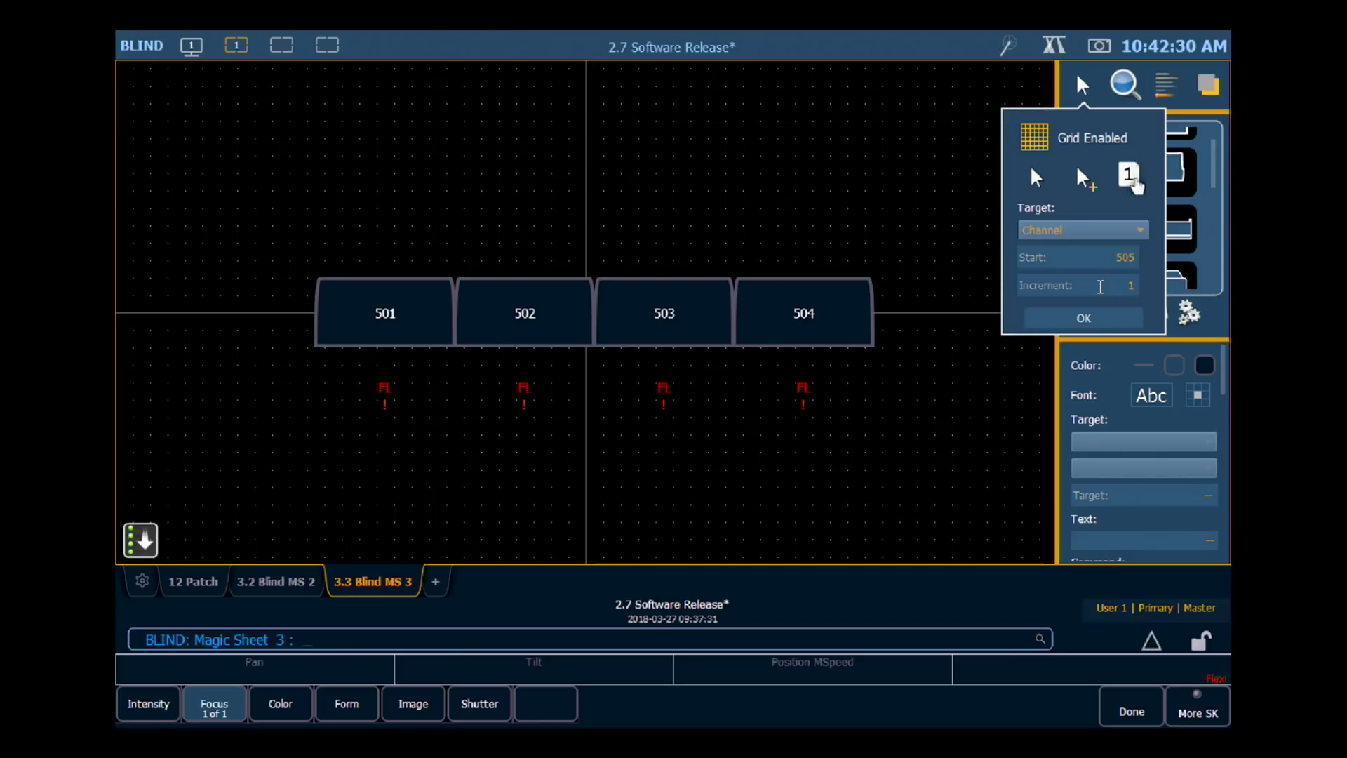
pyautogui.click(1124, 286)
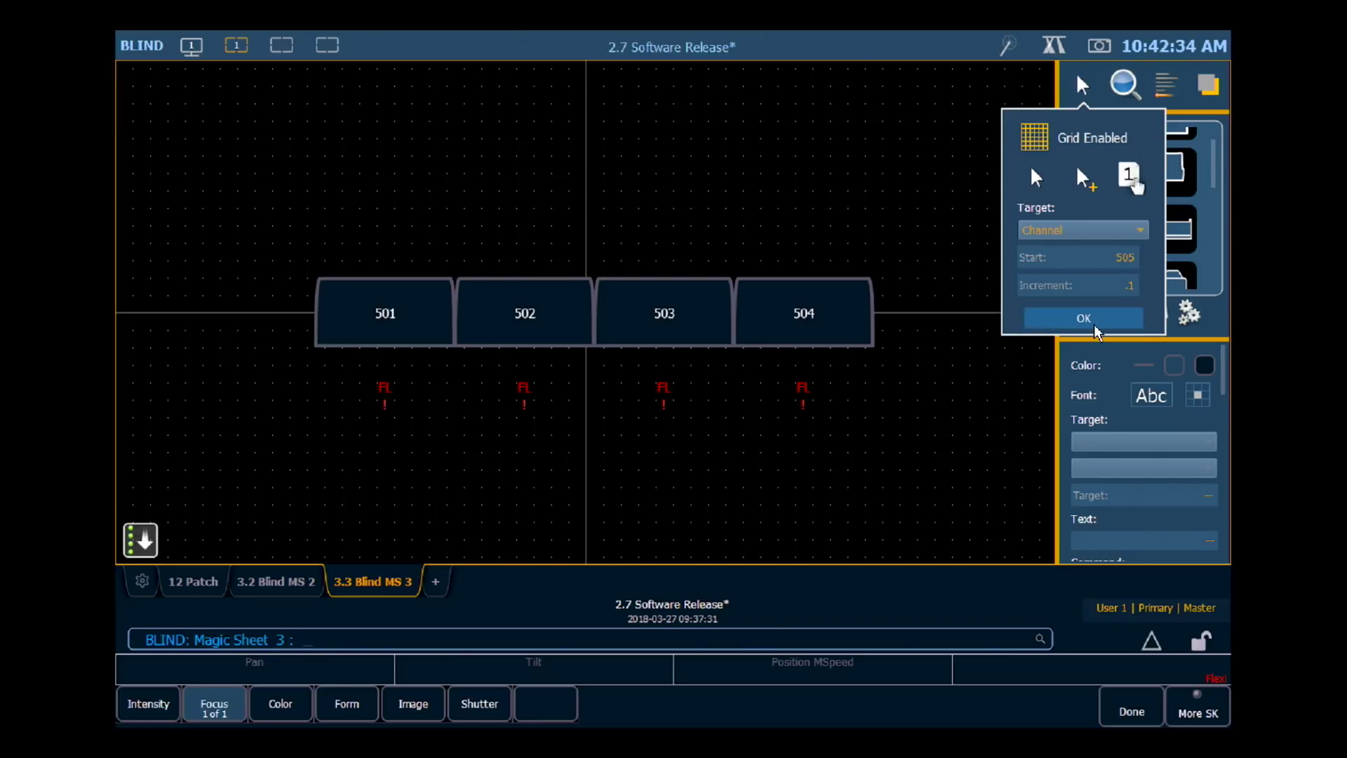
pyautogui.click(1098, 258)
pyautogui.write('501')
pyautogui.click(1129, 177)
pyautogui.click(386, 317)
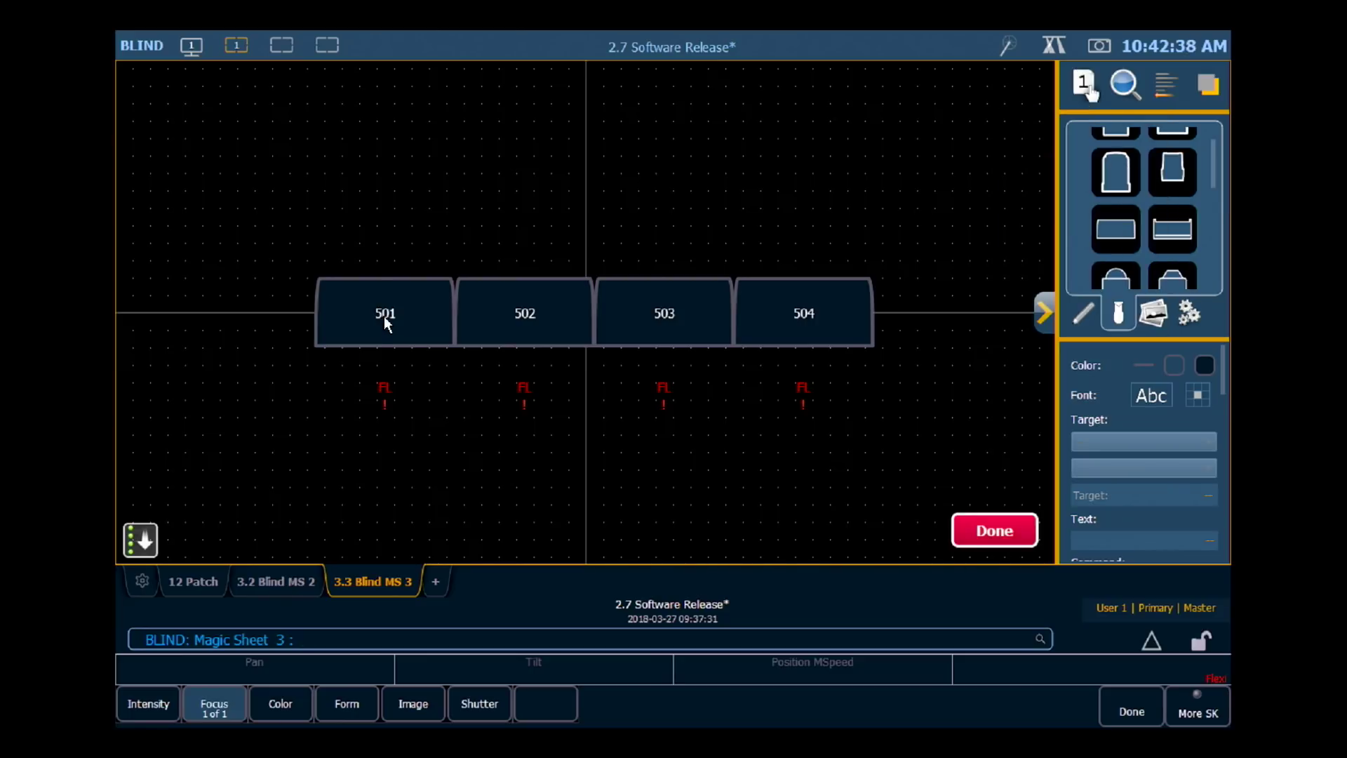
pyautogui.click(524, 327)
pyautogui.click(804, 330)
pyautogui.click(1000, 537)
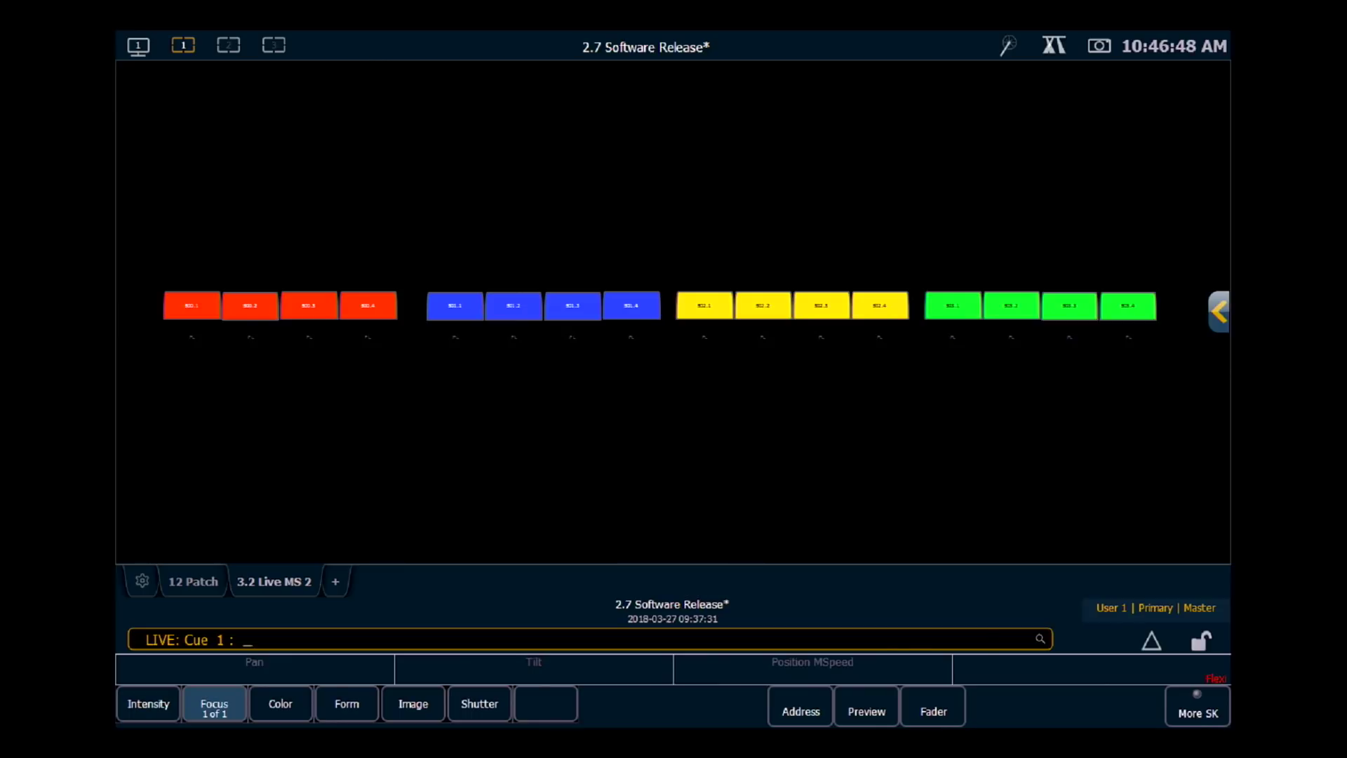
# Step: Spread color palettes 1 thru 4 across only the cells of channels 500 thru 503 using a Mirror In offset
pyautogui.write('Chan 500 Thru 503 Cell')
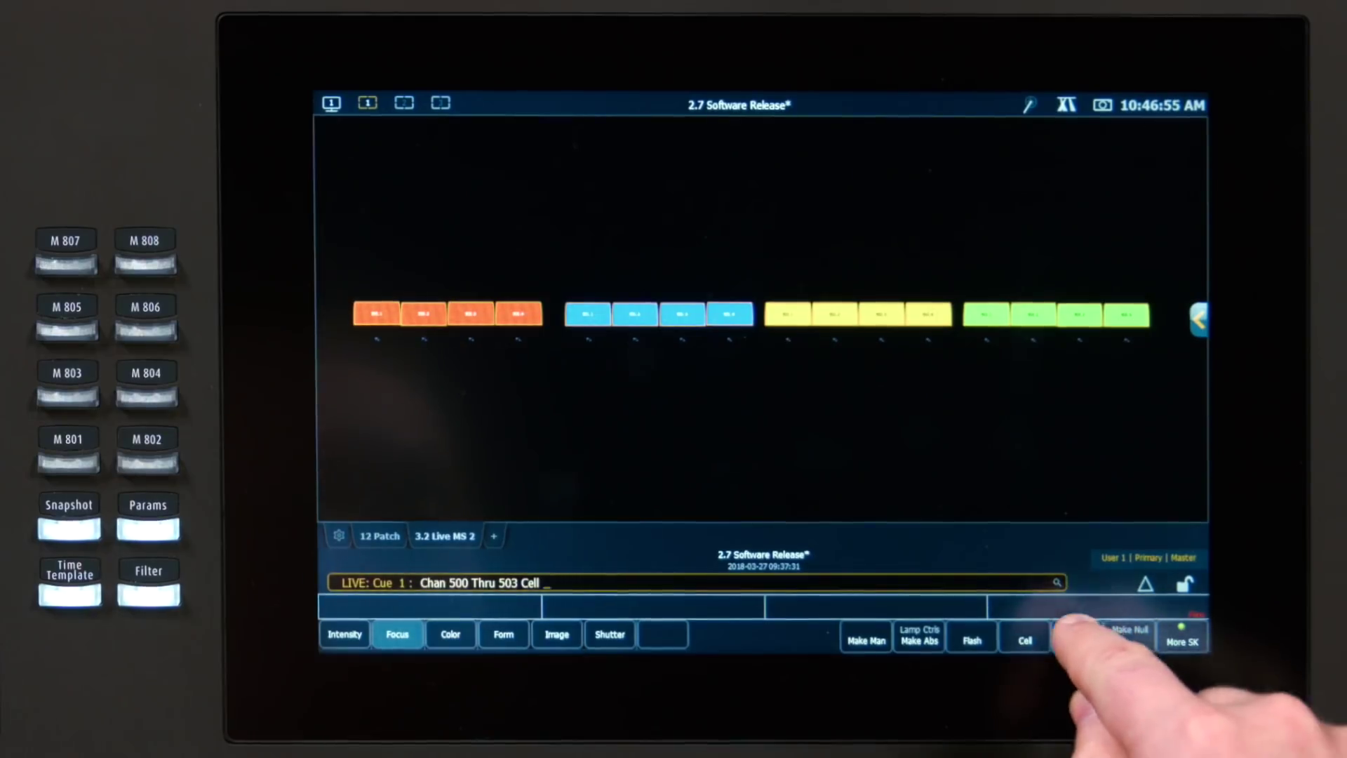
pyautogui.click(1052, 625)
pyautogui.click(553, 519)
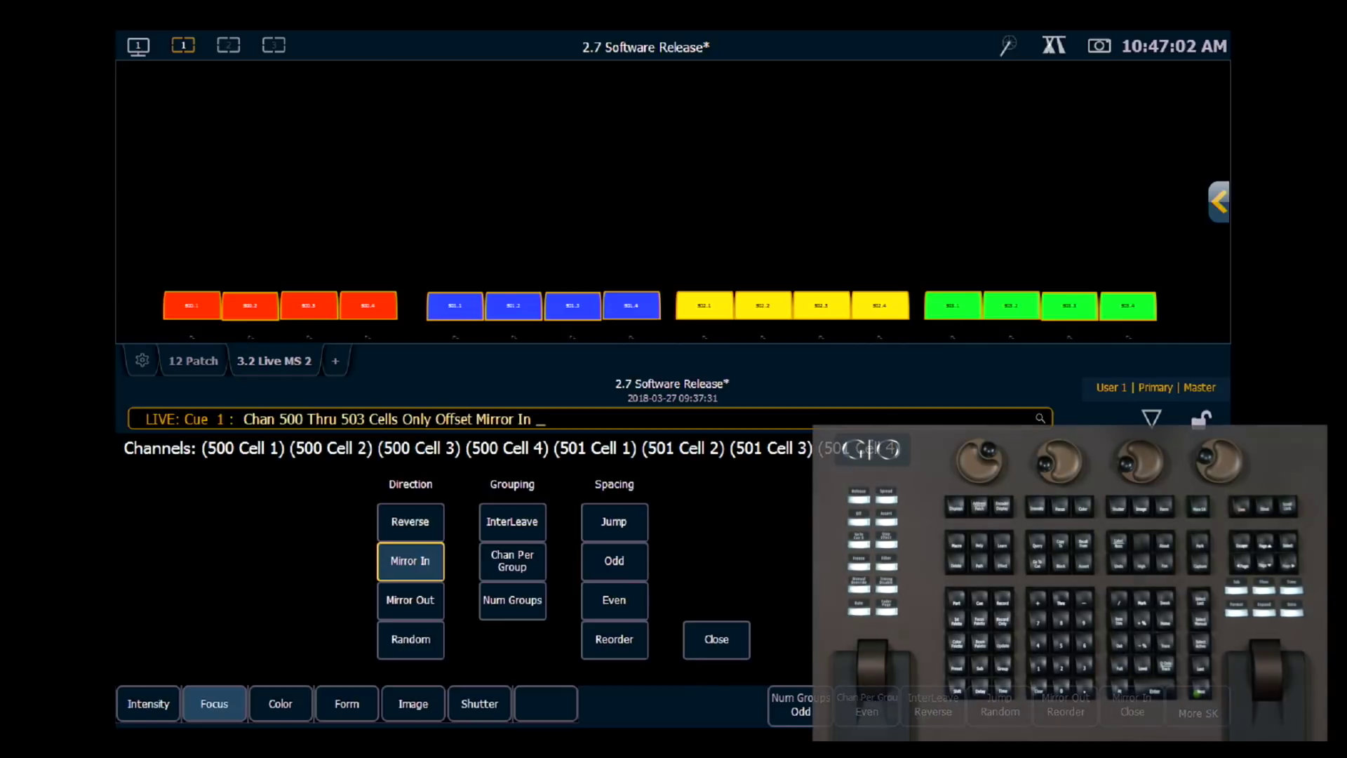
pyautogui.hotkey('alt', 'c')
pyautogui.press('1')
pyautogui.press('t')
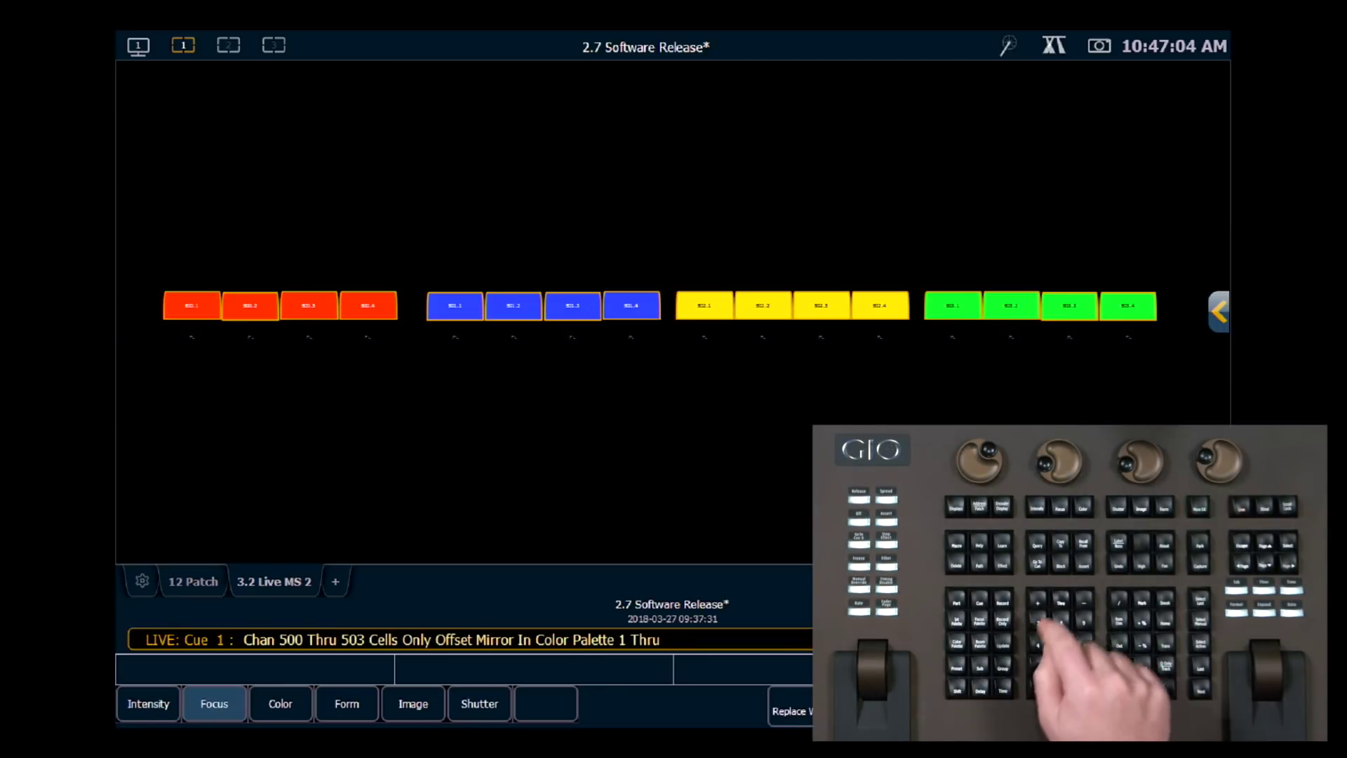
pyautogui.press('4')
pyautogui.press('Return')
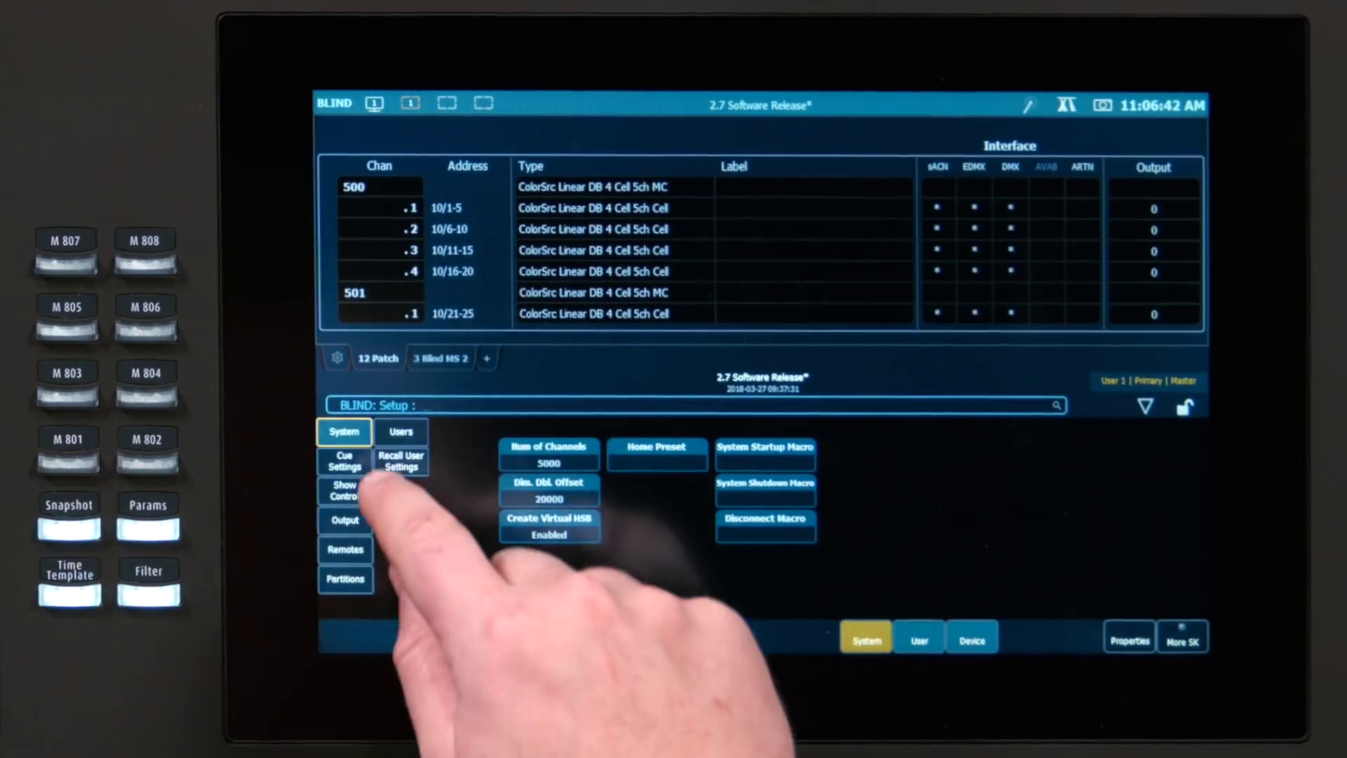
# Step: Review the system's OSC and MIDI show control settings and the local DMX output settings
pyautogui.click(345, 489)
pyautogui.click(457, 520)
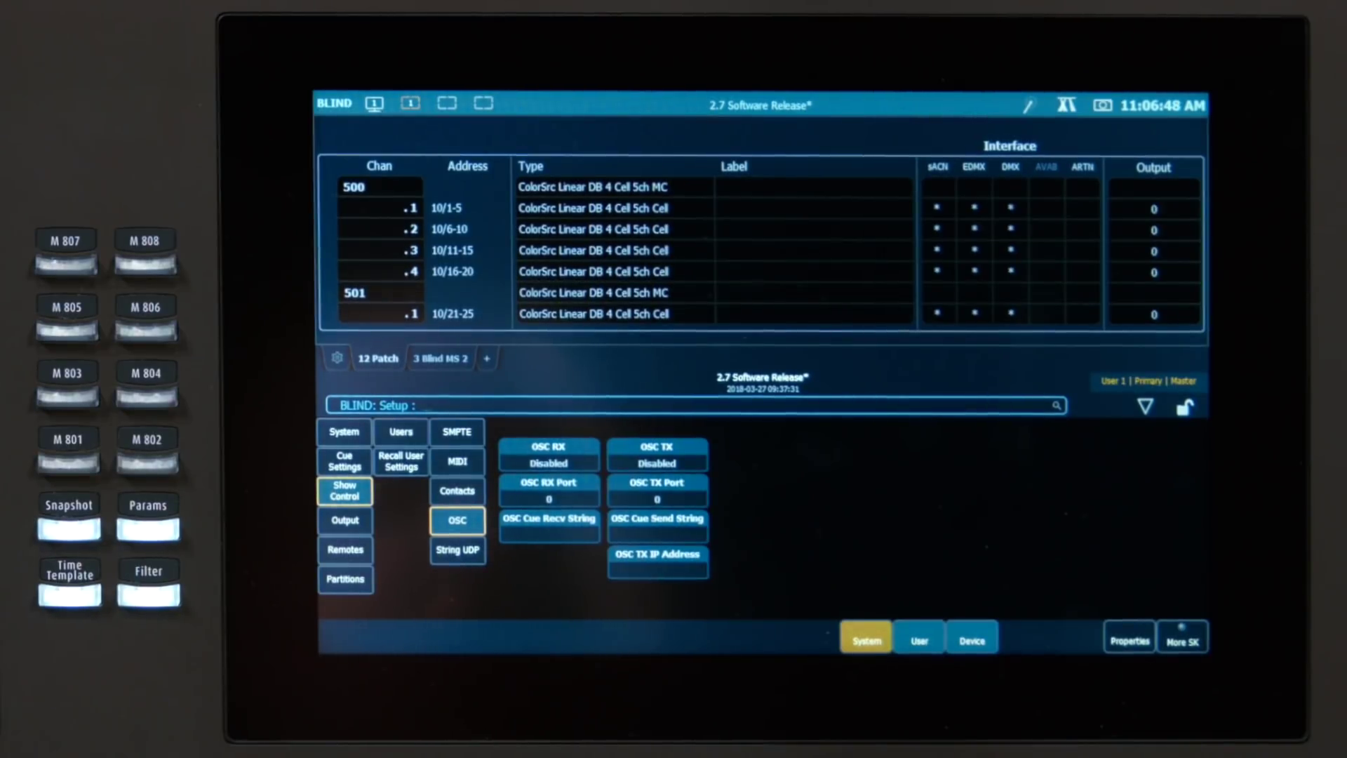
pyautogui.click(457, 461)
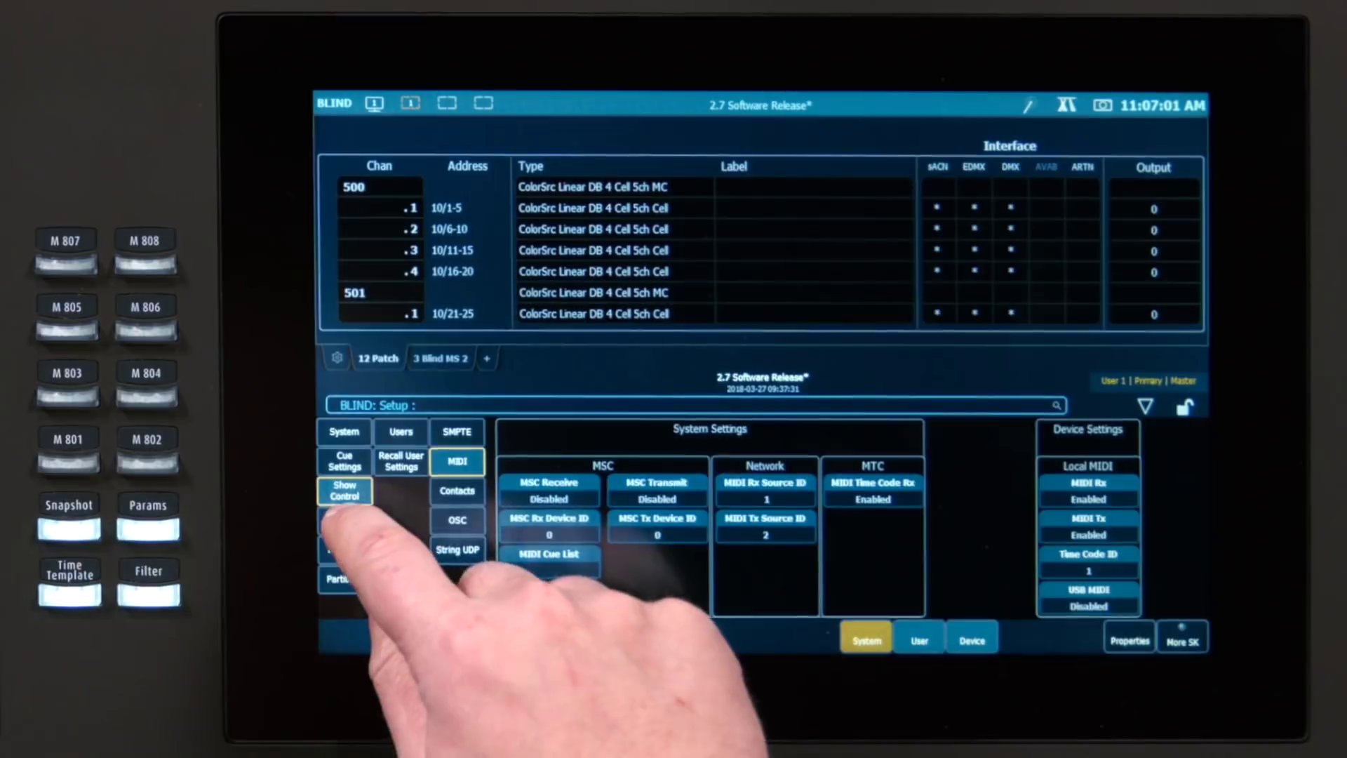
pyautogui.click(345, 520)
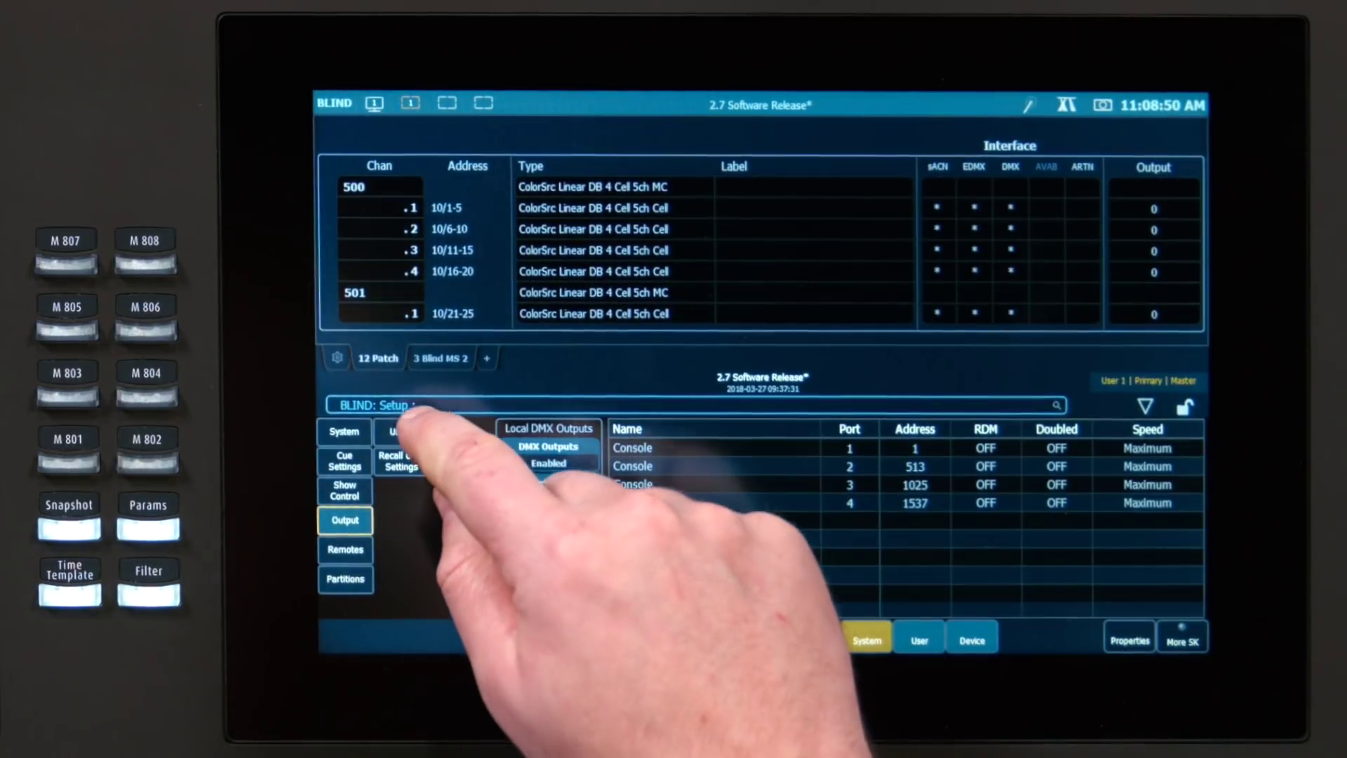
# Step: Add user 2 to the system's user list
pyautogui.click(400, 431)
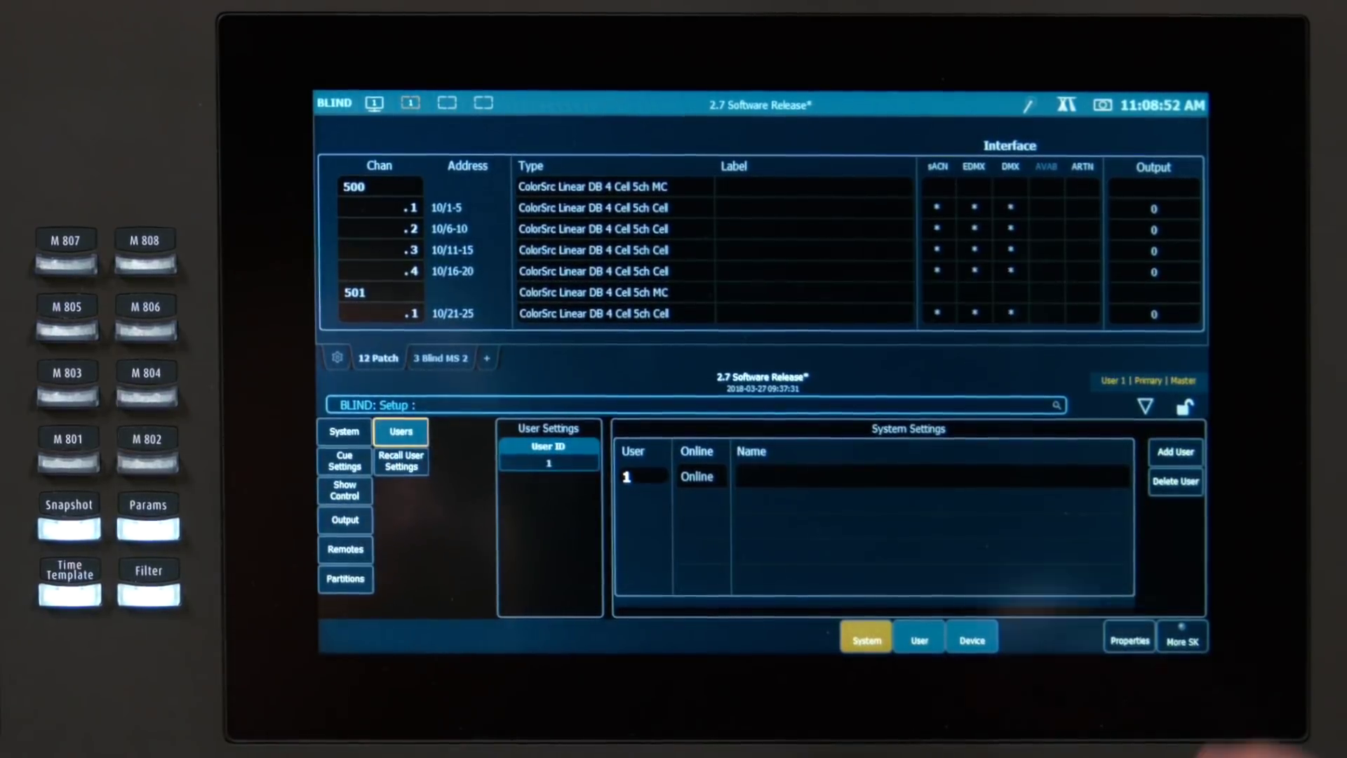
pyautogui.click(1167, 451)
pyautogui.write('2')
pyautogui.press('Return')
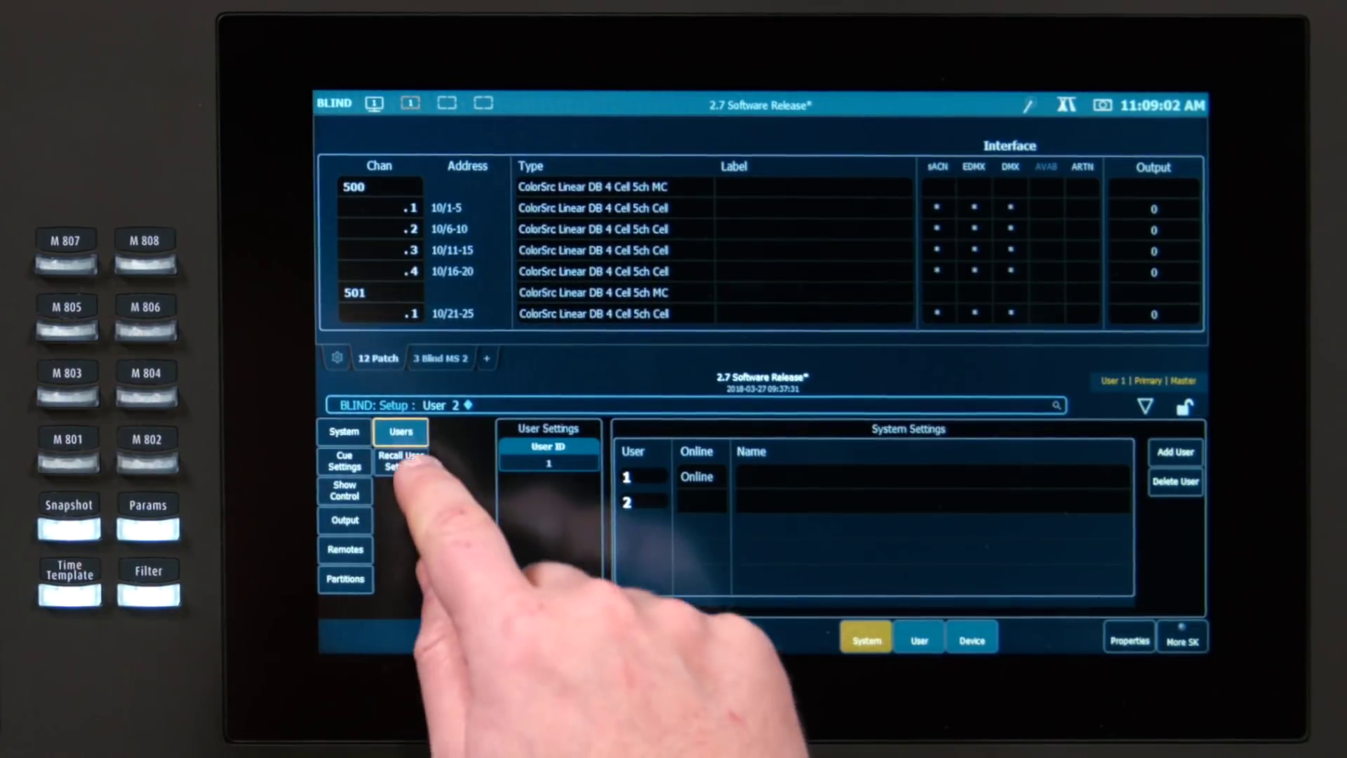
# Step: Review the options for recalling user settings, the user's manual control settings and the device setup categories
pyautogui.click(401, 461)
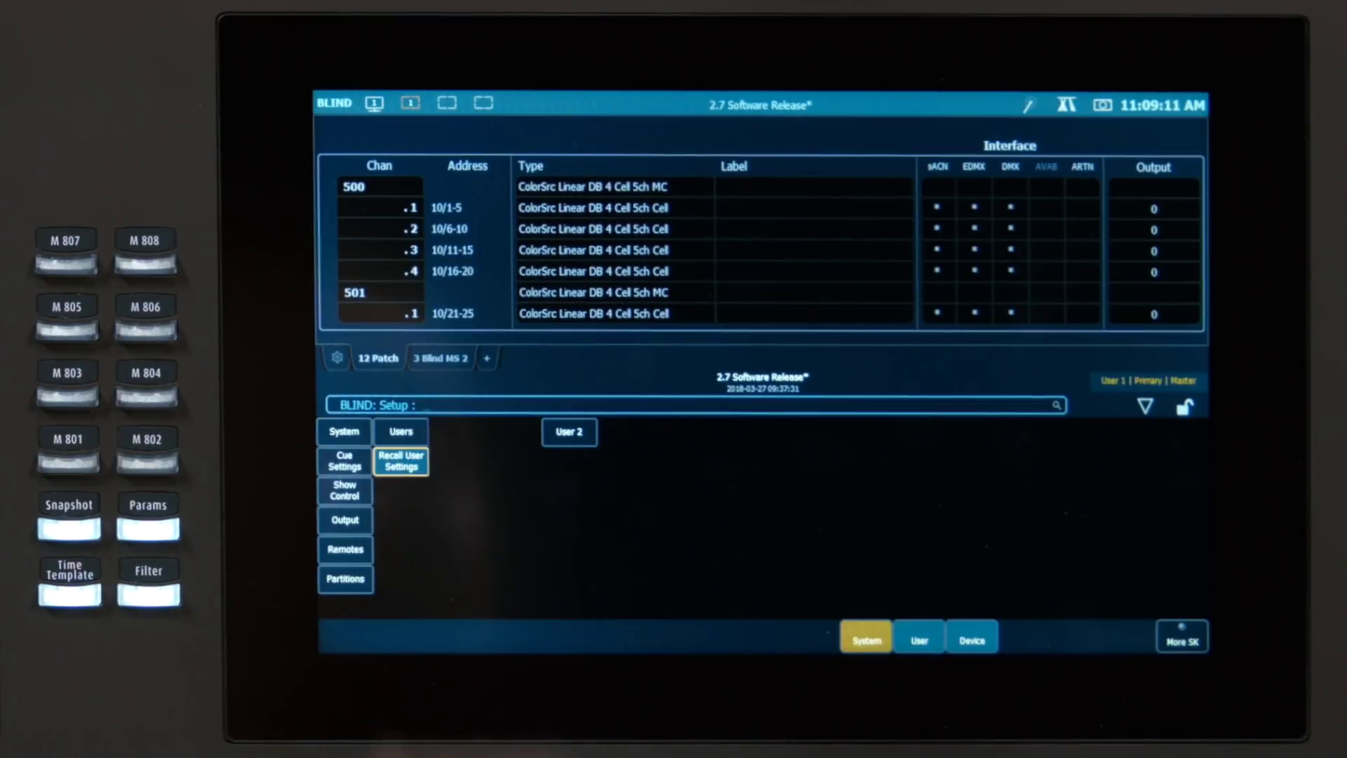
pyautogui.click(920, 638)
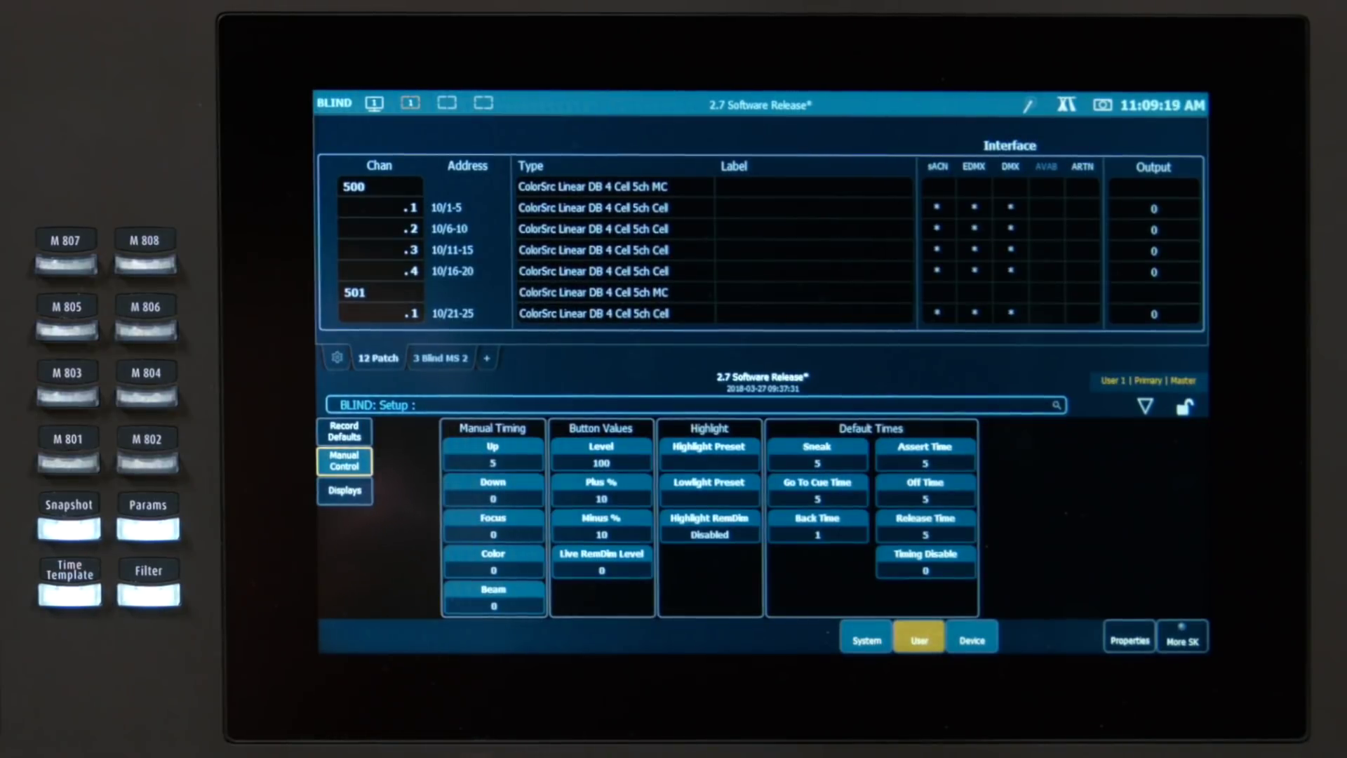
pyautogui.click(972, 640)
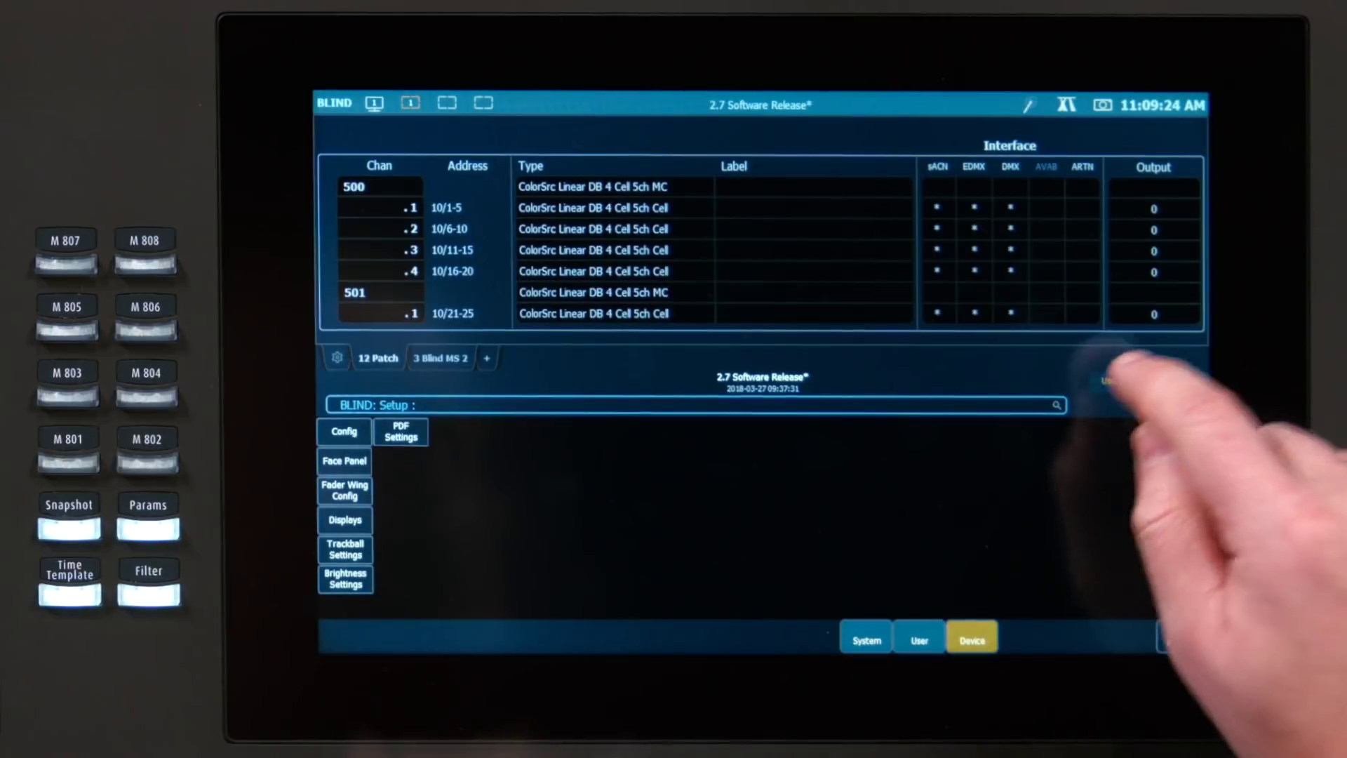
# Step: Switch the console's active user to User 2
pyautogui.click(1125, 380)
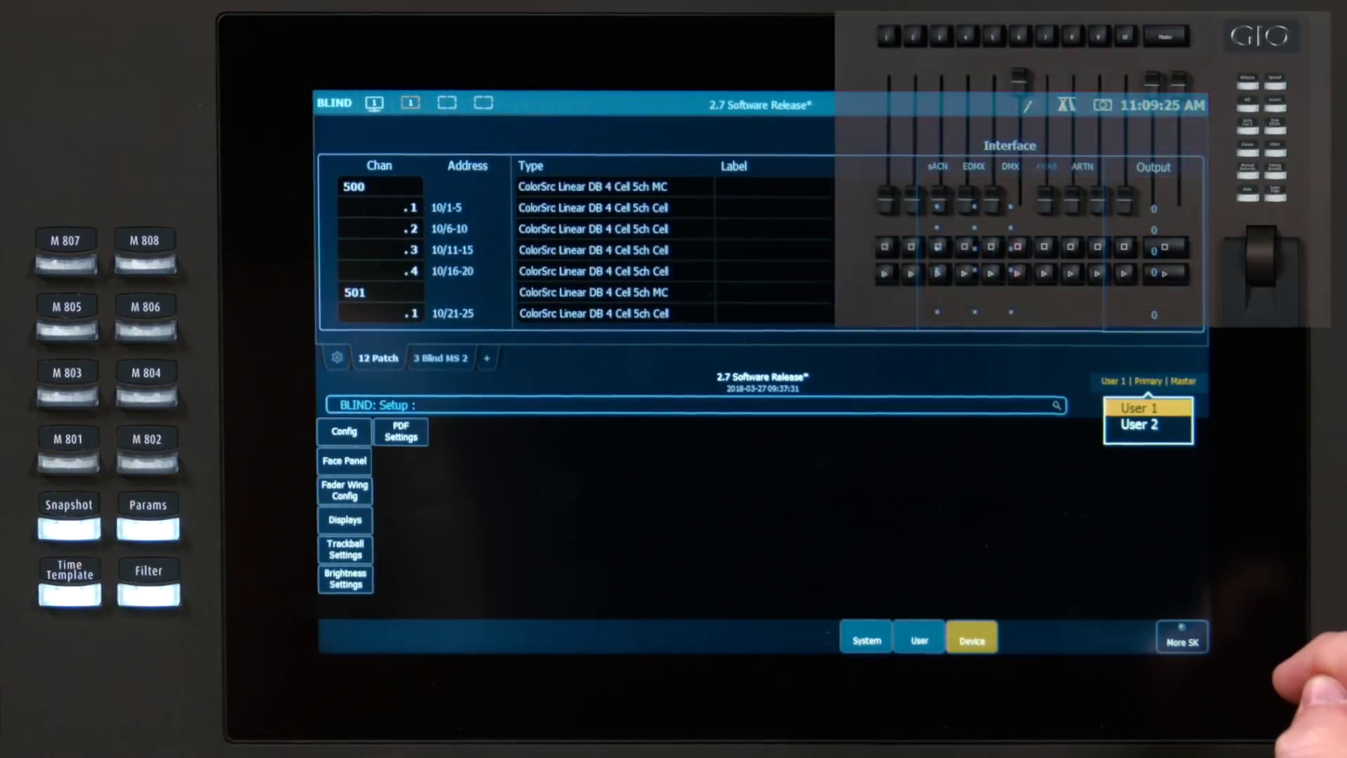
pyautogui.click(1139, 424)
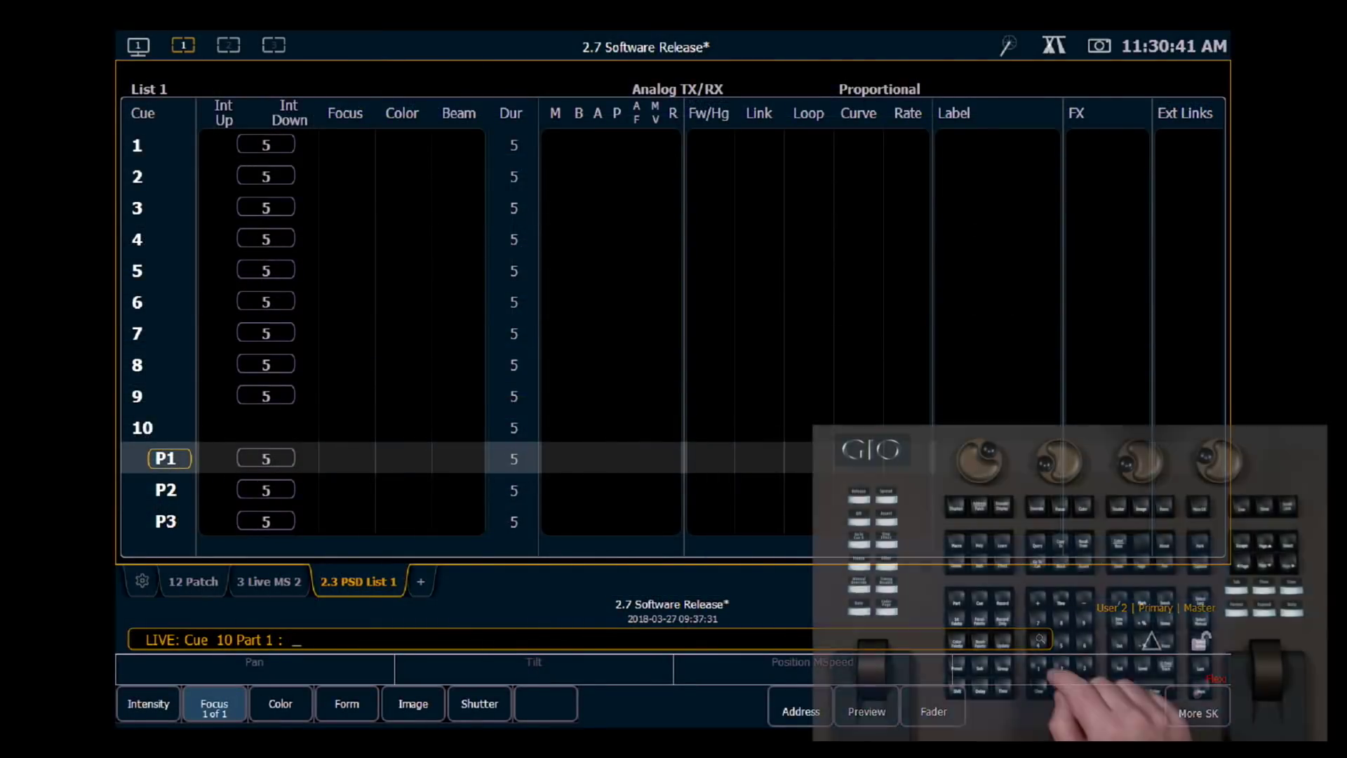
# Step: Spread cue times of 1 thru 9 seconds across cues 1 thru 9
pyautogui.write('q1t9i1')
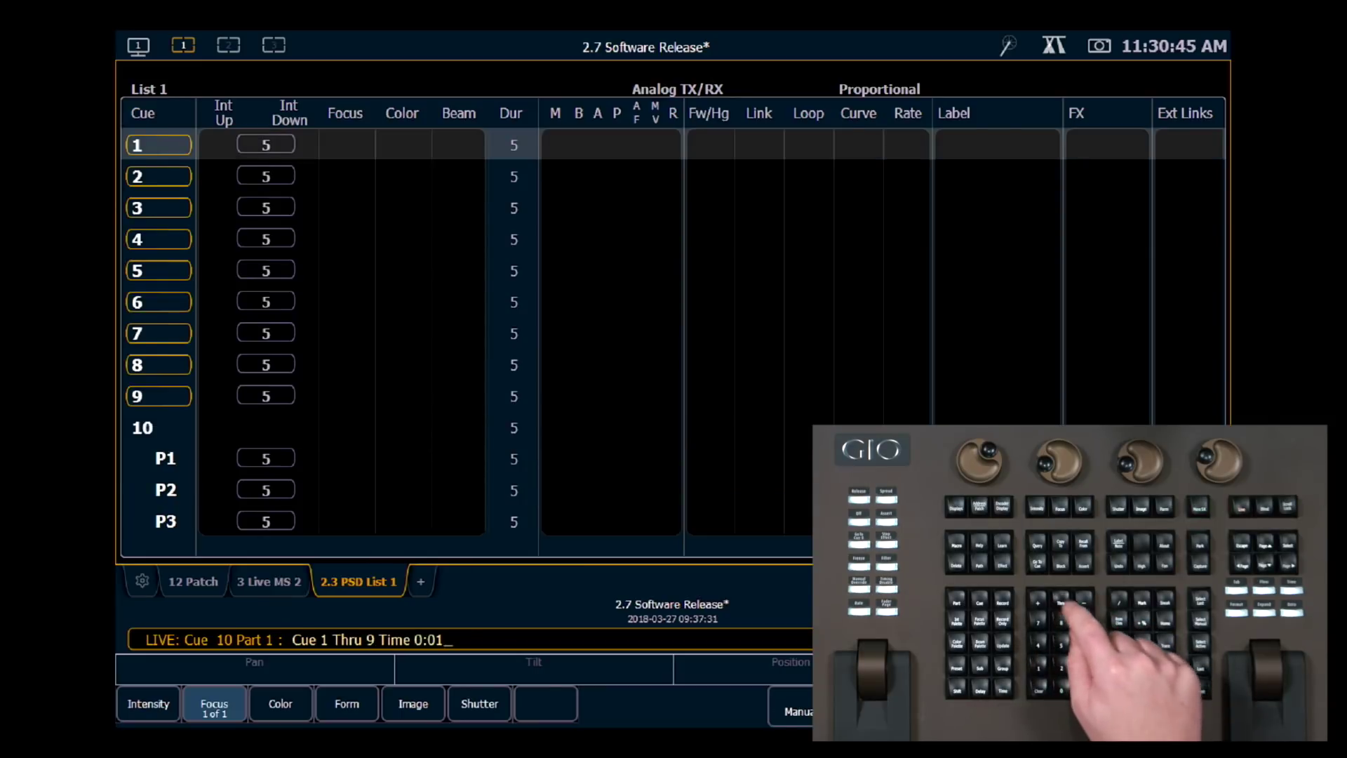
pyautogui.write('t9')
pyautogui.press('Return')
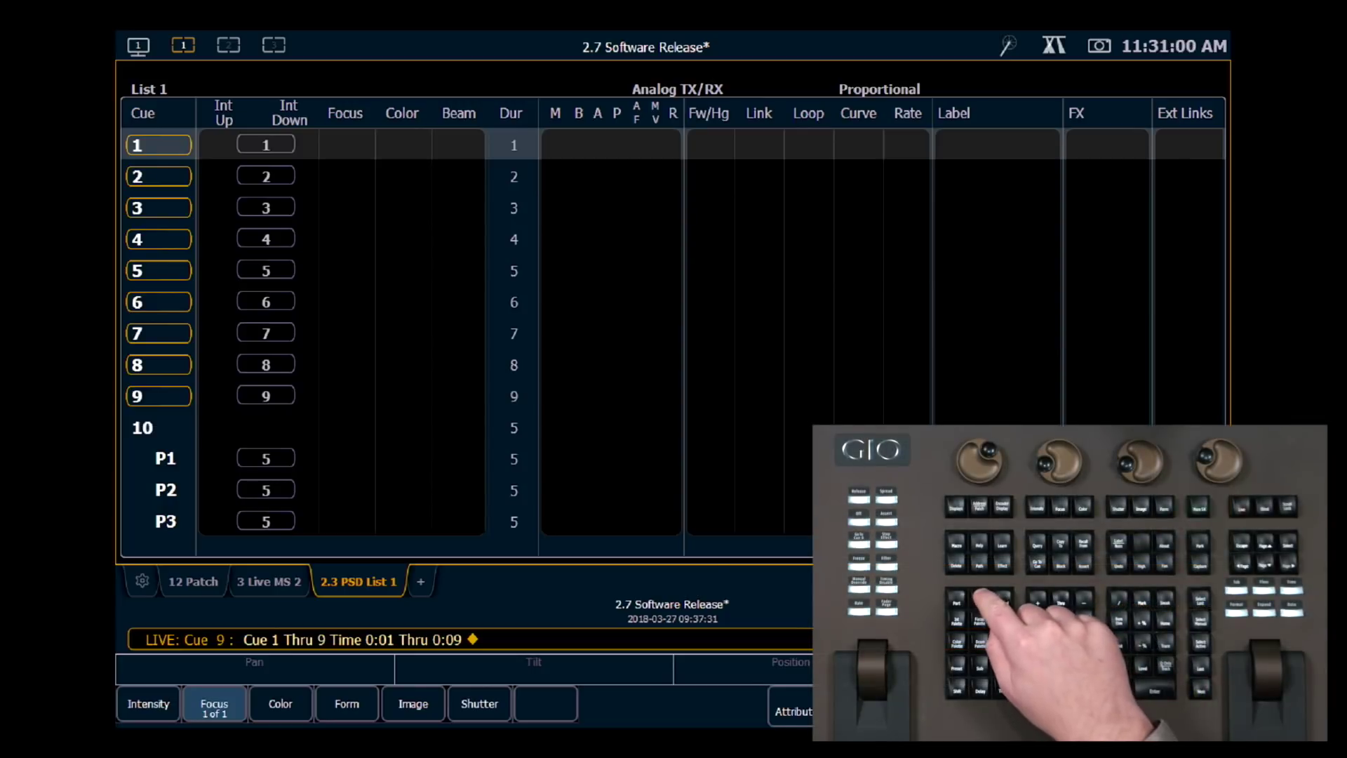
# Step: Spread times of 1 thru 3 seconds across parts 1 thru 3 of cue 10
pyautogui.write('q10p1t3')
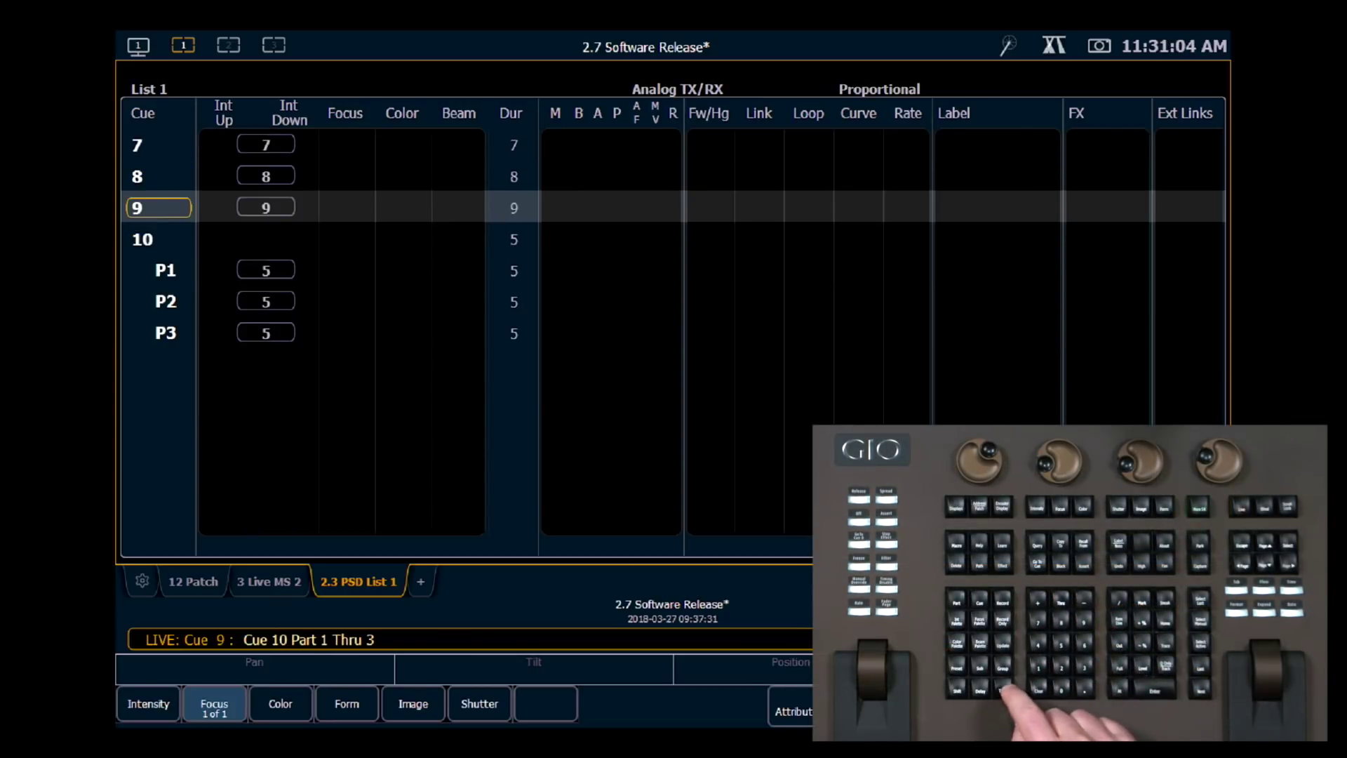
pyautogui.write('i')
pyautogui.write('1')
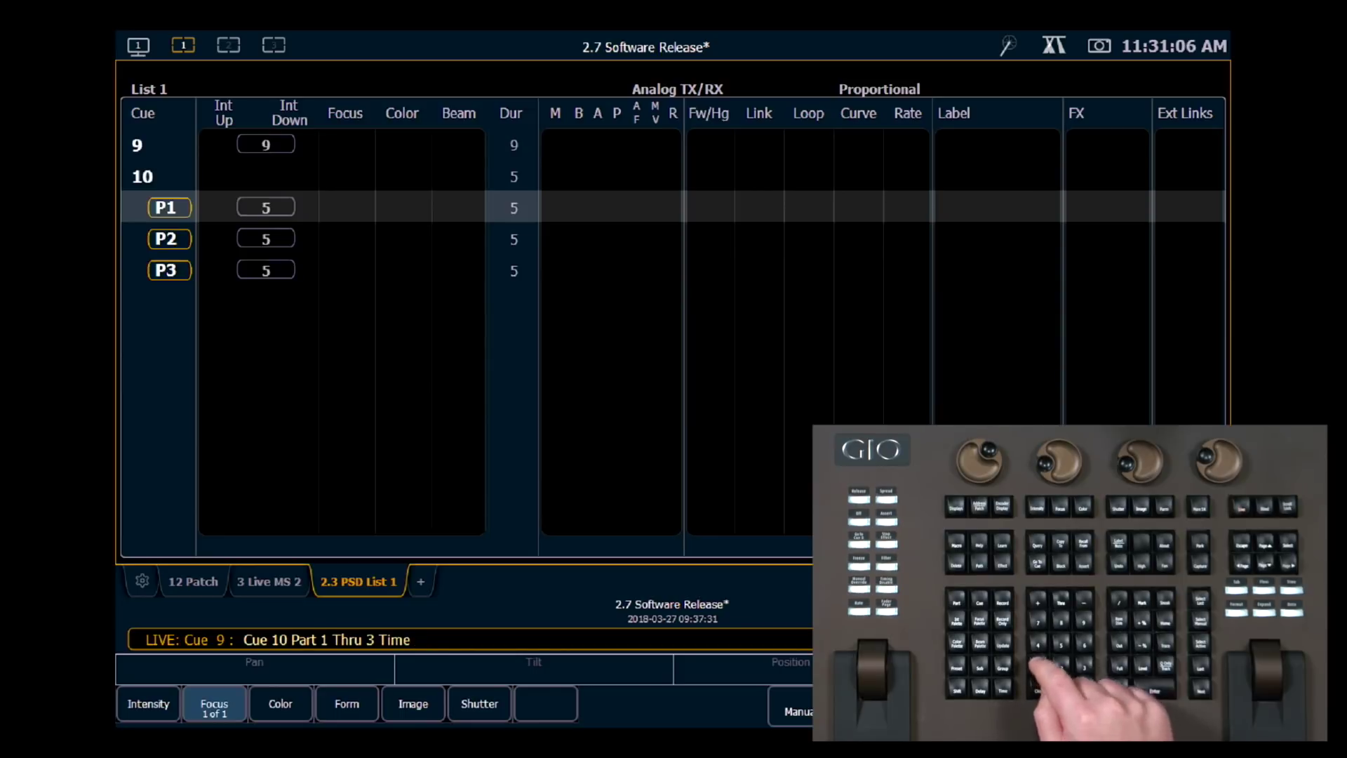
pyautogui.write('t3')
pyautogui.press('Return')
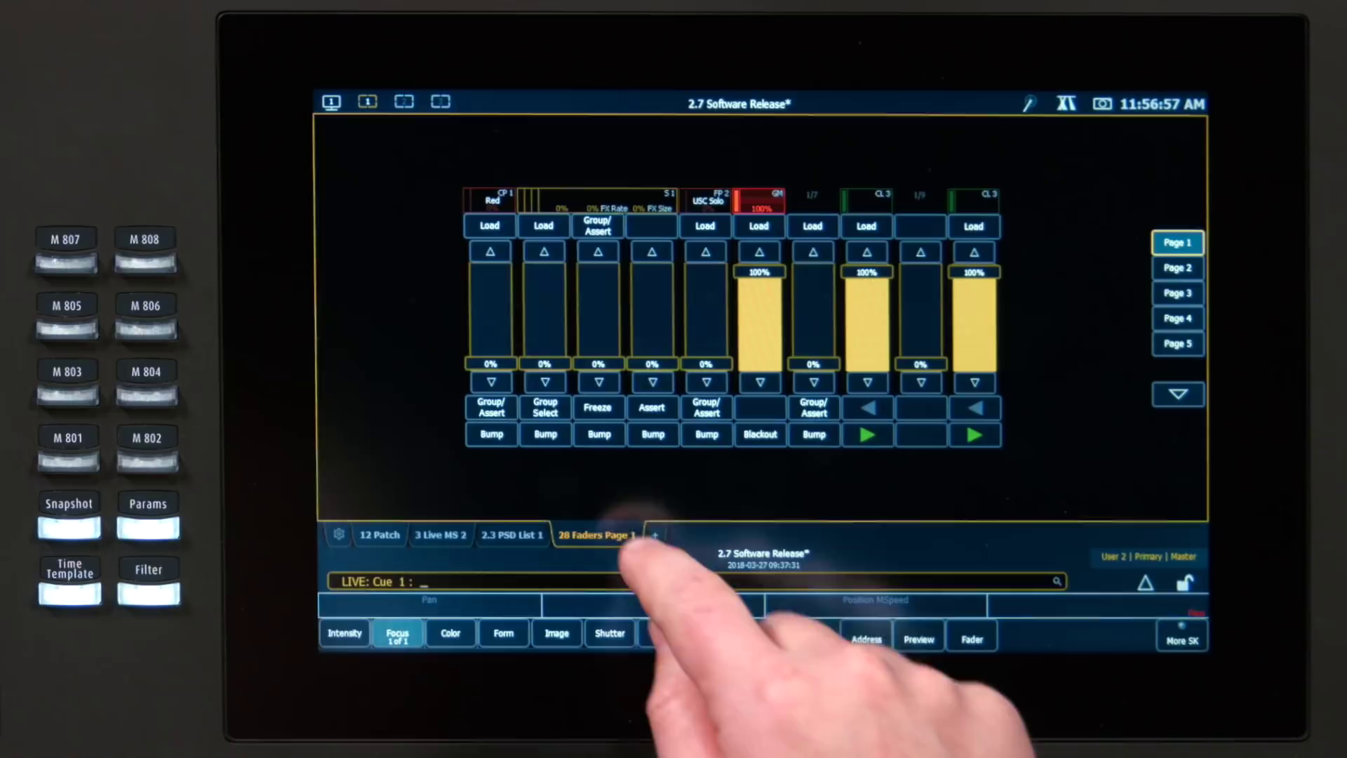
# Step: Lay out the virtual fader display in 3 rows and 1 column with the sliders hidden
pyautogui.click(592, 533)
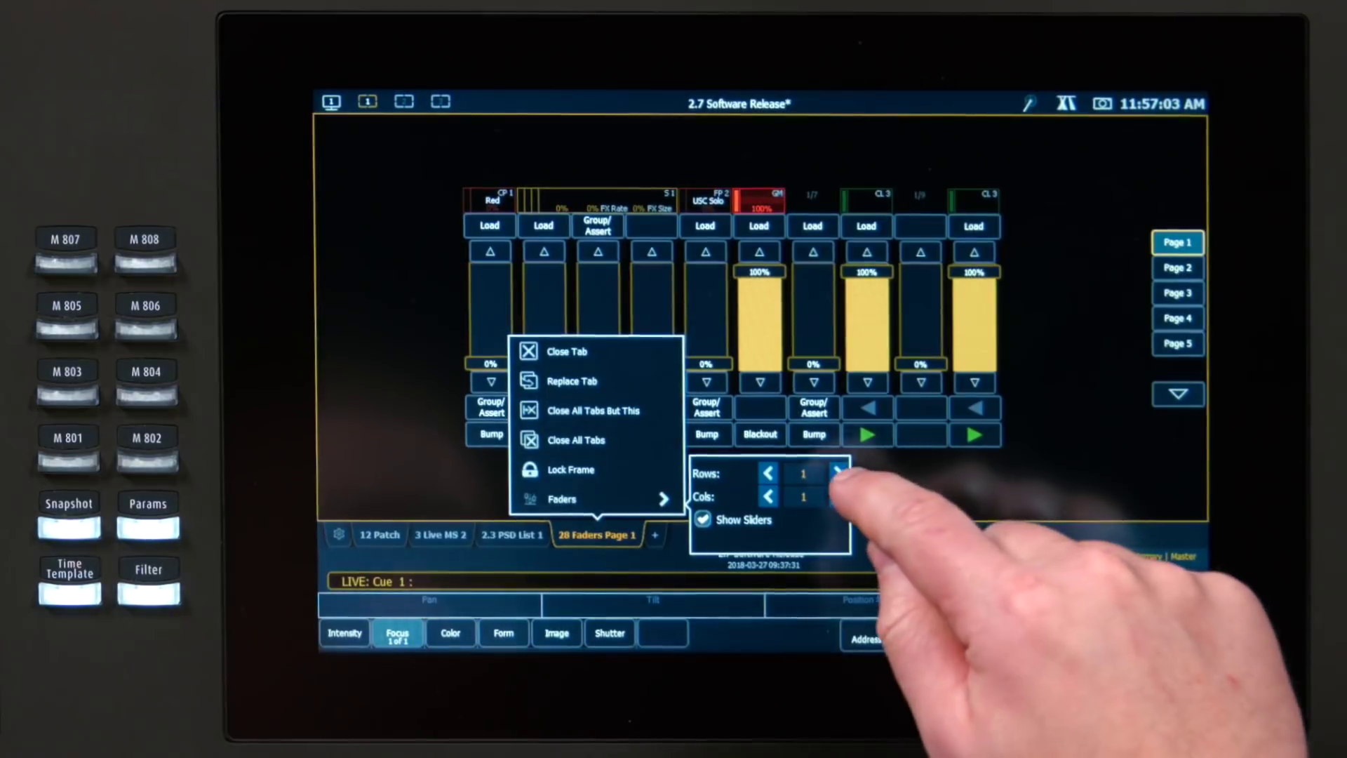
pyautogui.click(837, 473)
pyautogui.click(837, 496)
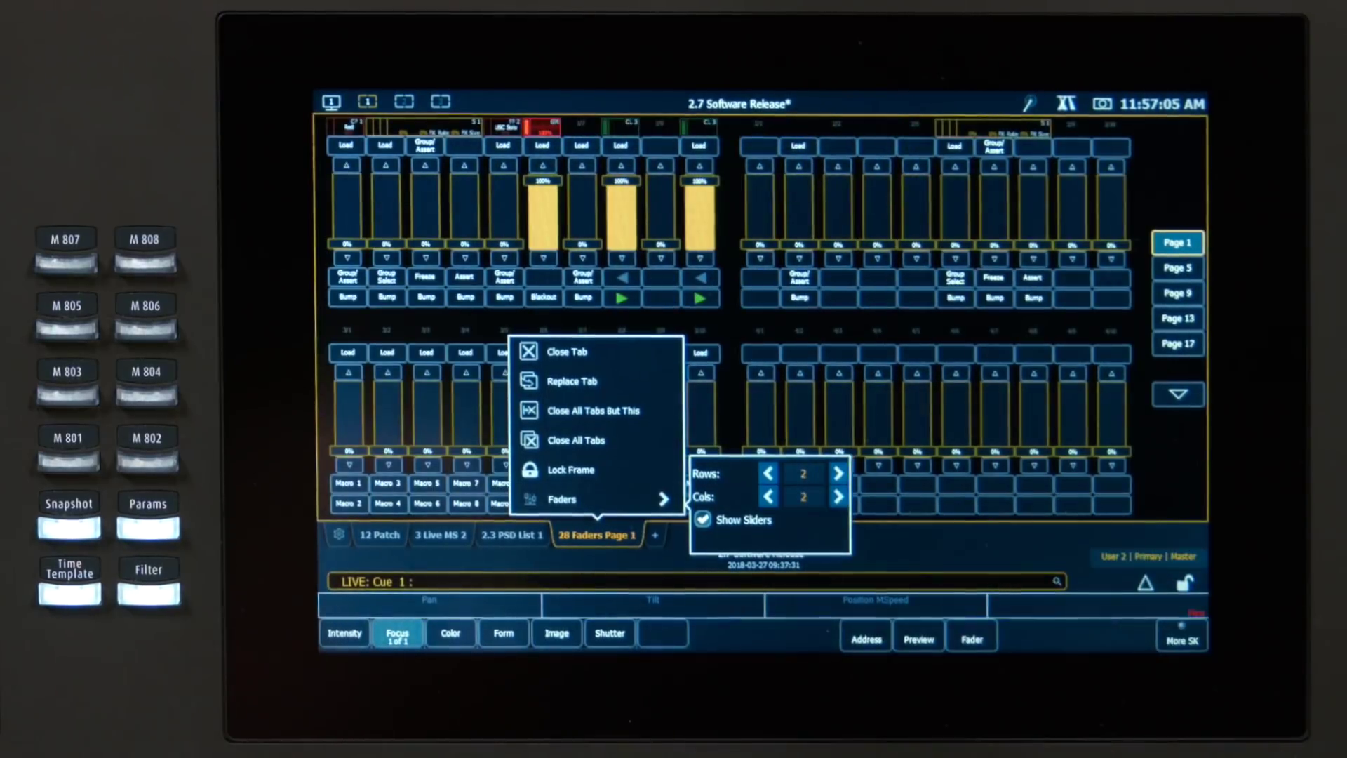
pyautogui.click(837, 473)
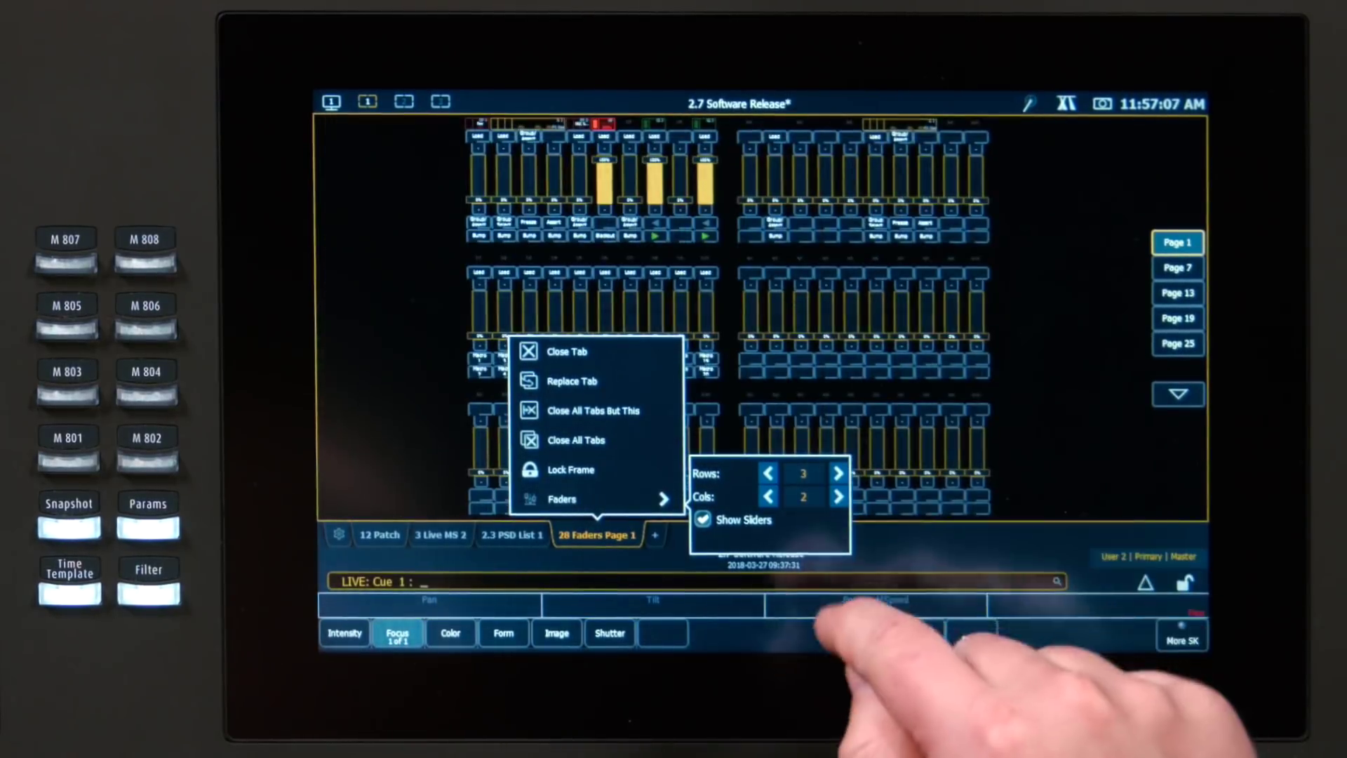
pyautogui.click(768, 496)
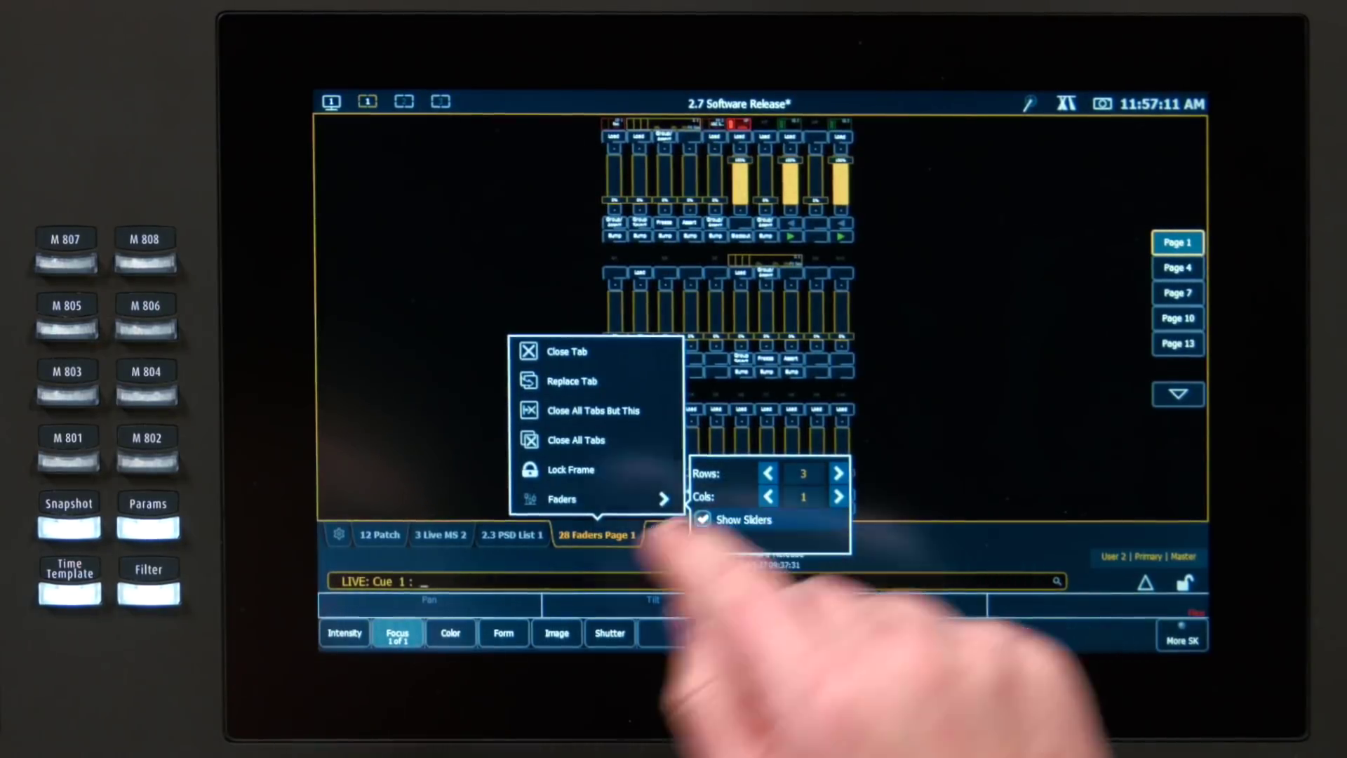
pyautogui.click(702, 517)
pyautogui.click(1123, 469)
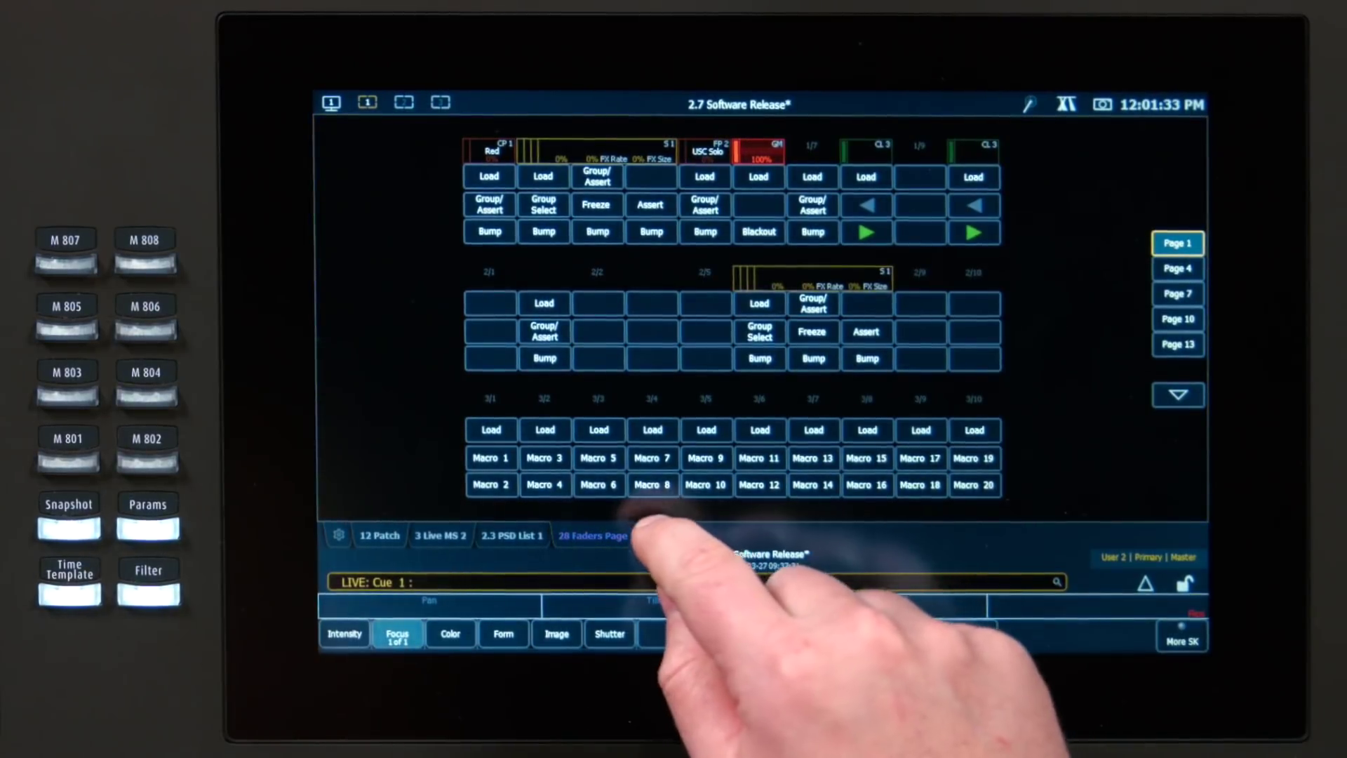
# Step: Open the sACN Output Viewer to inspect address 101 in universe 1 and the output of universe 2
pyautogui.click(653, 535)
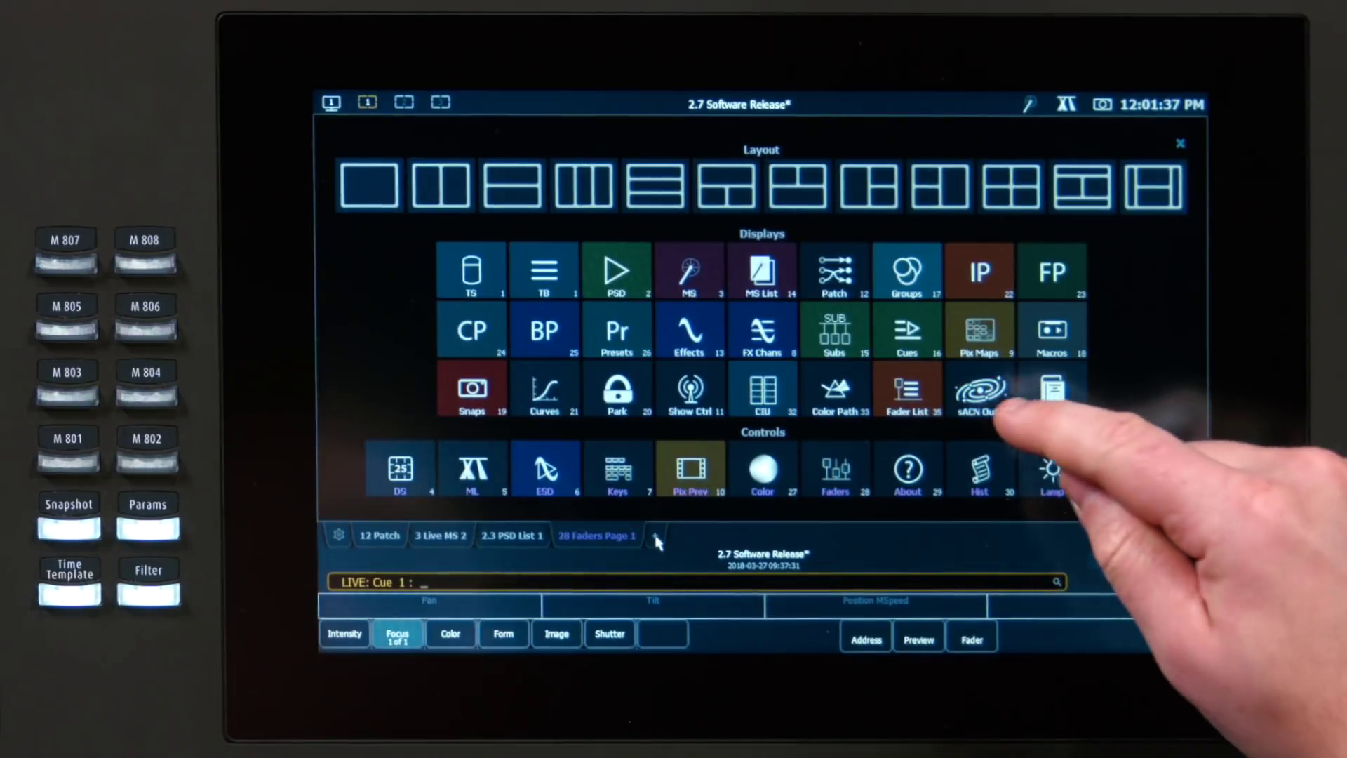
pyautogui.click(981, 398)
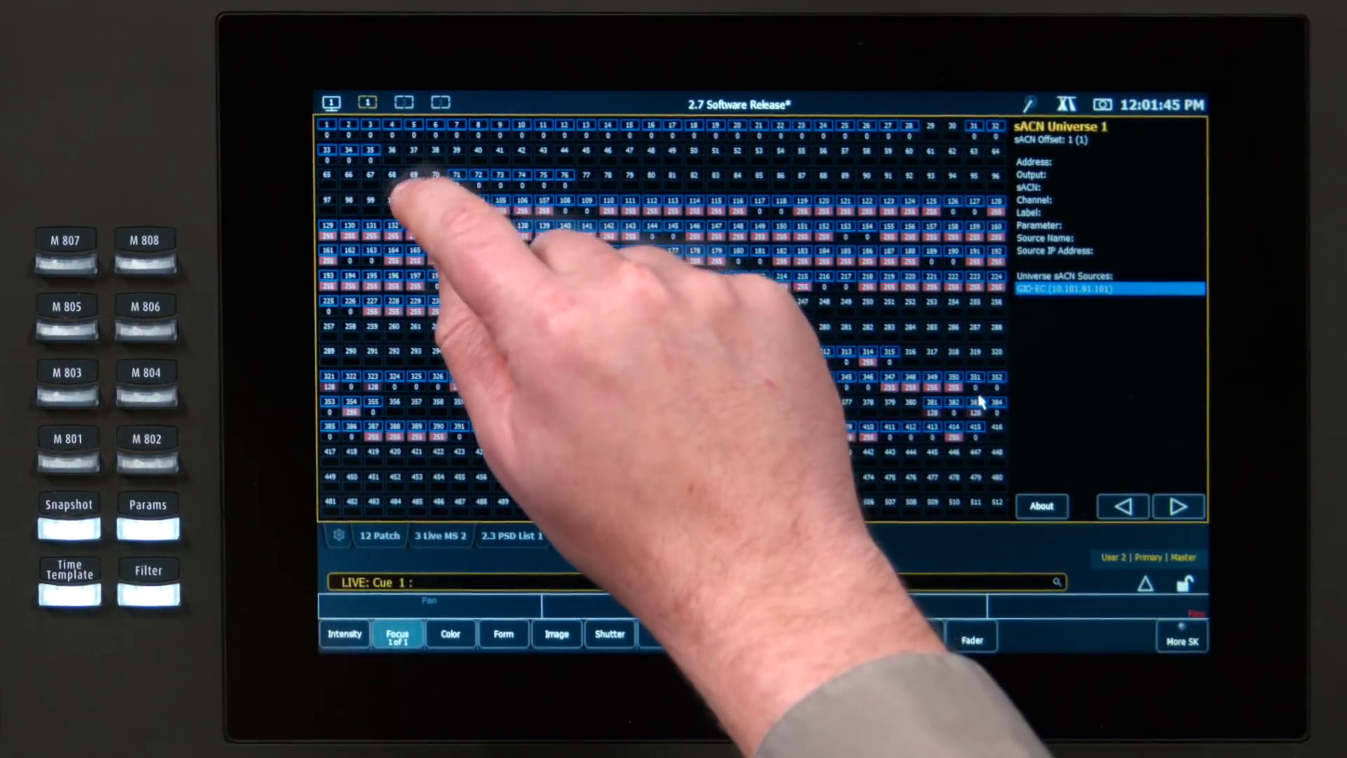
pyautogui.click(414, 201)
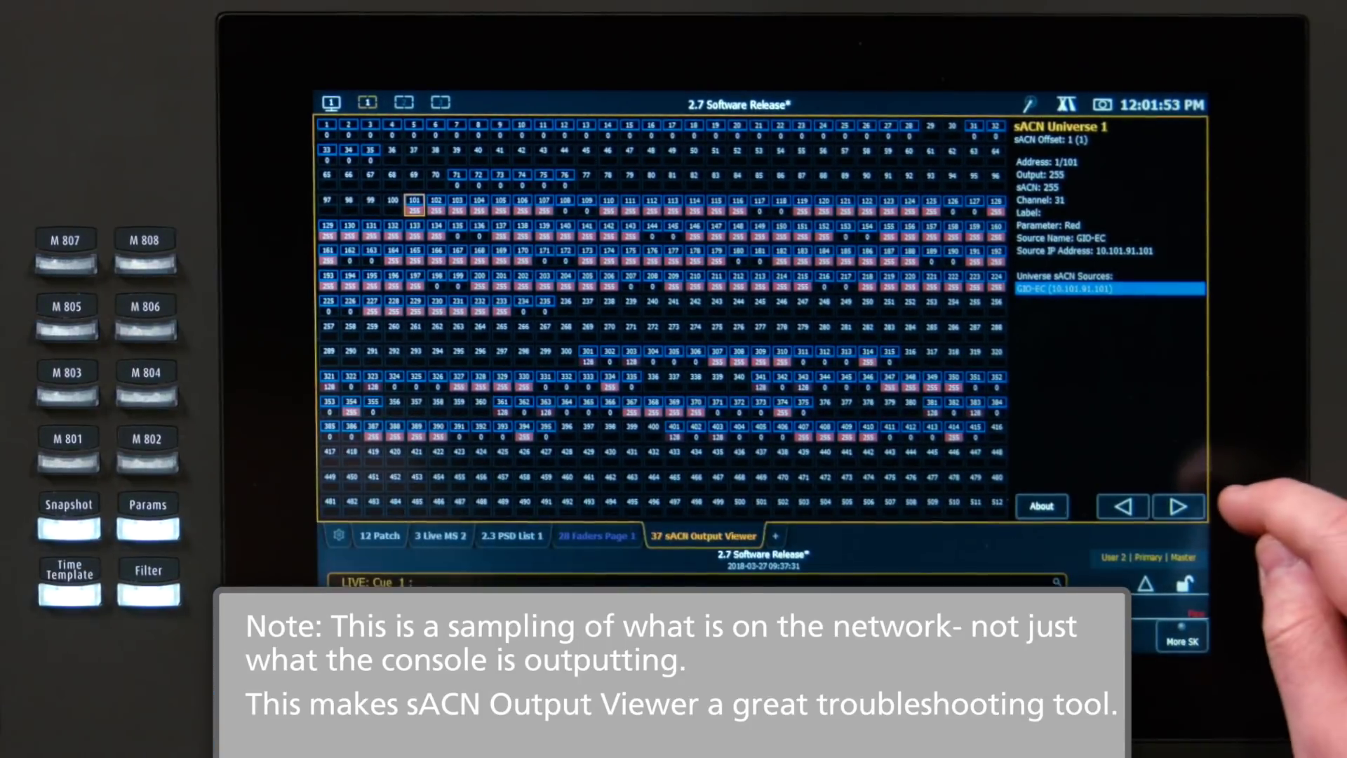
pyautogui.click(1178, 506)
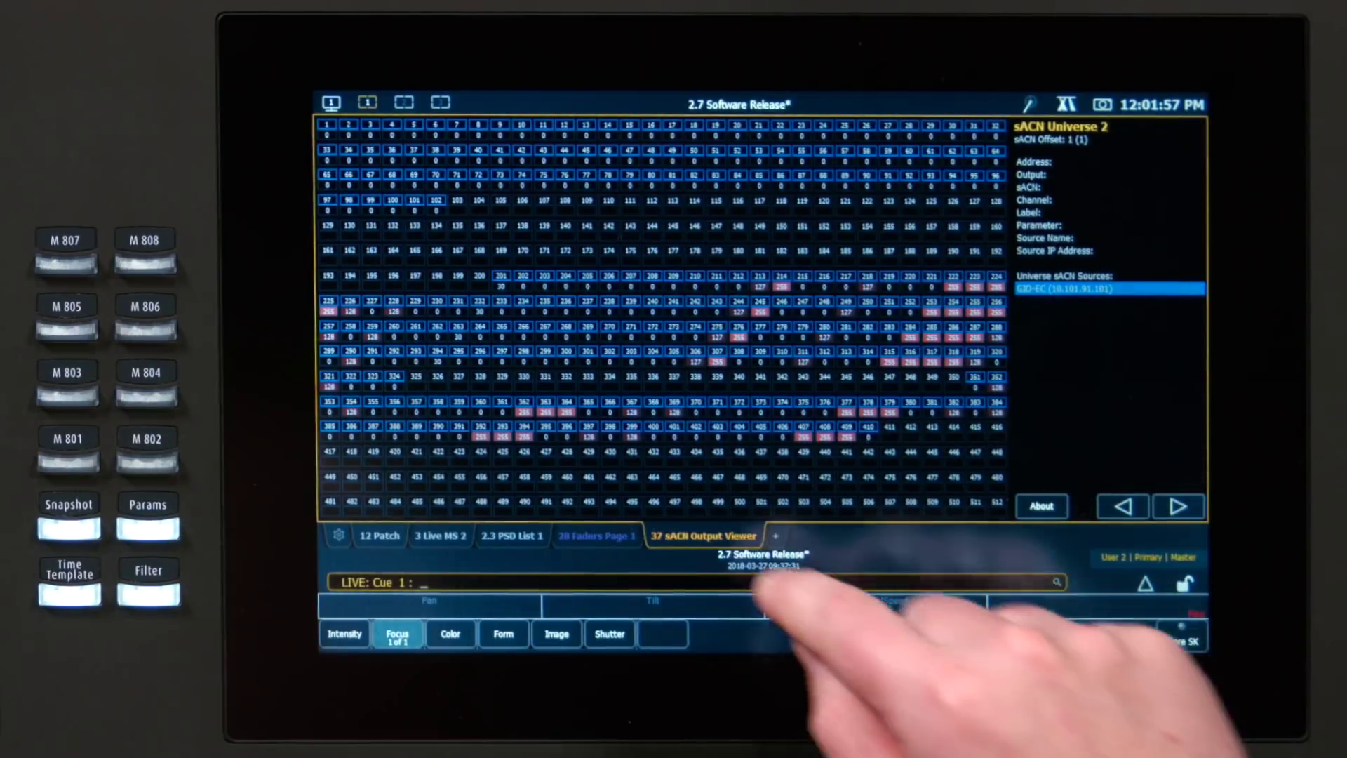
# Step: Set the sACN Output Viewer to display universe 50
pyautogui.click(703, 536)
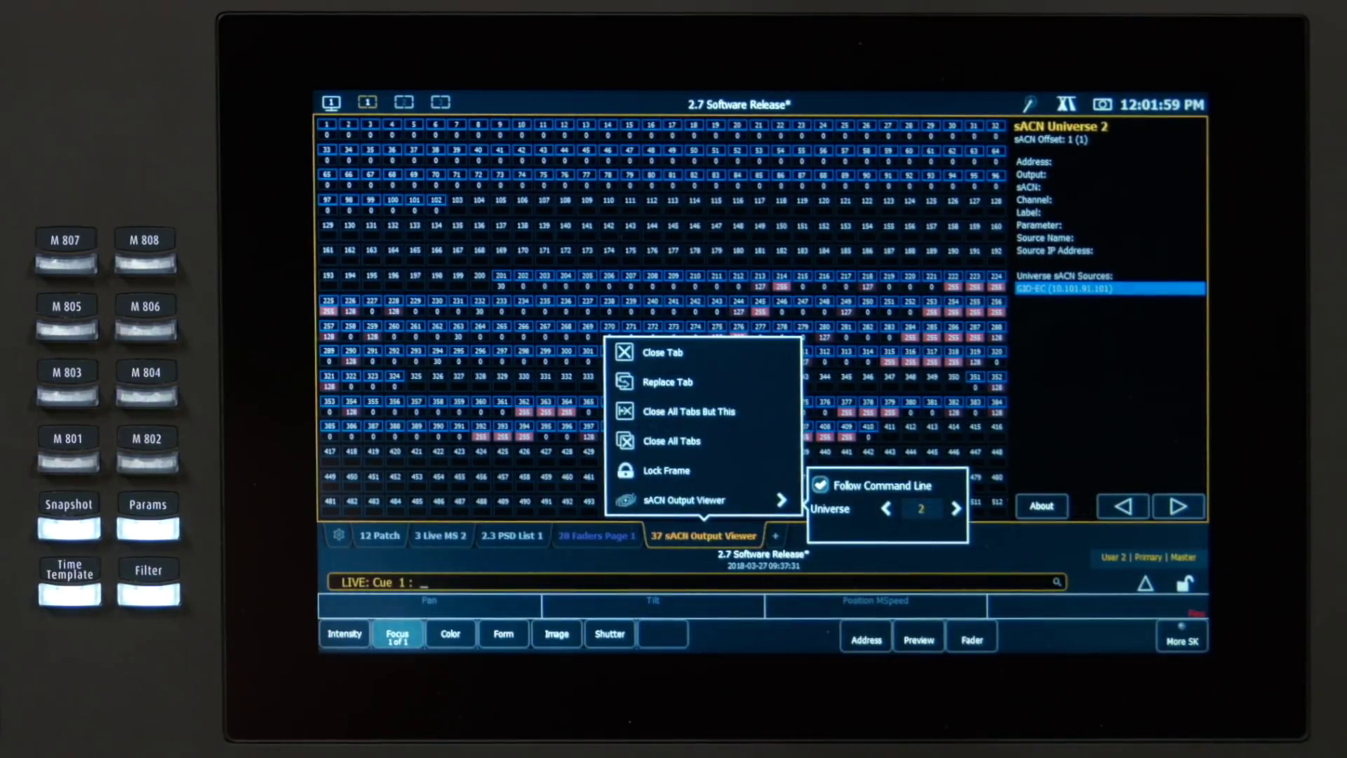
pyautogui.click(921, 508)
pyautogui.write('5')
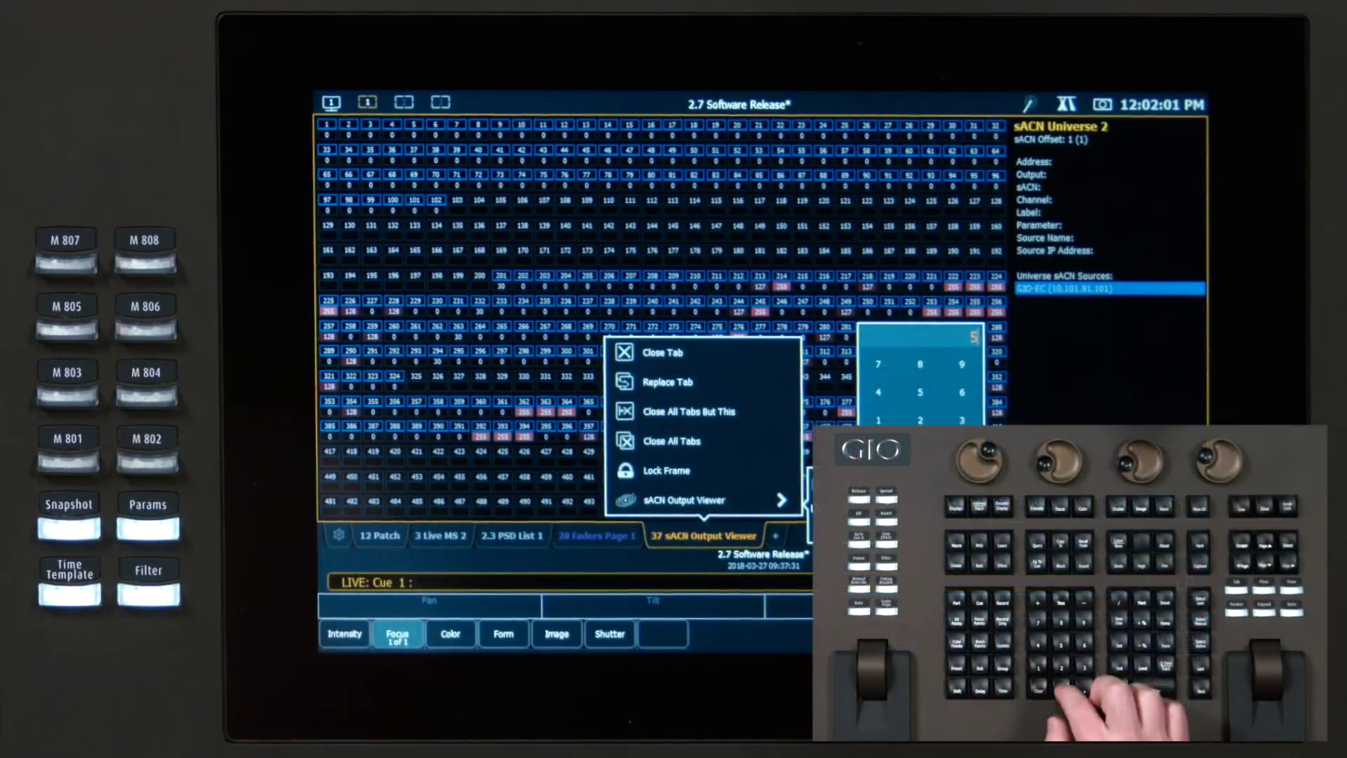
pyautogui.write('0')
pyautogui.press('Return')
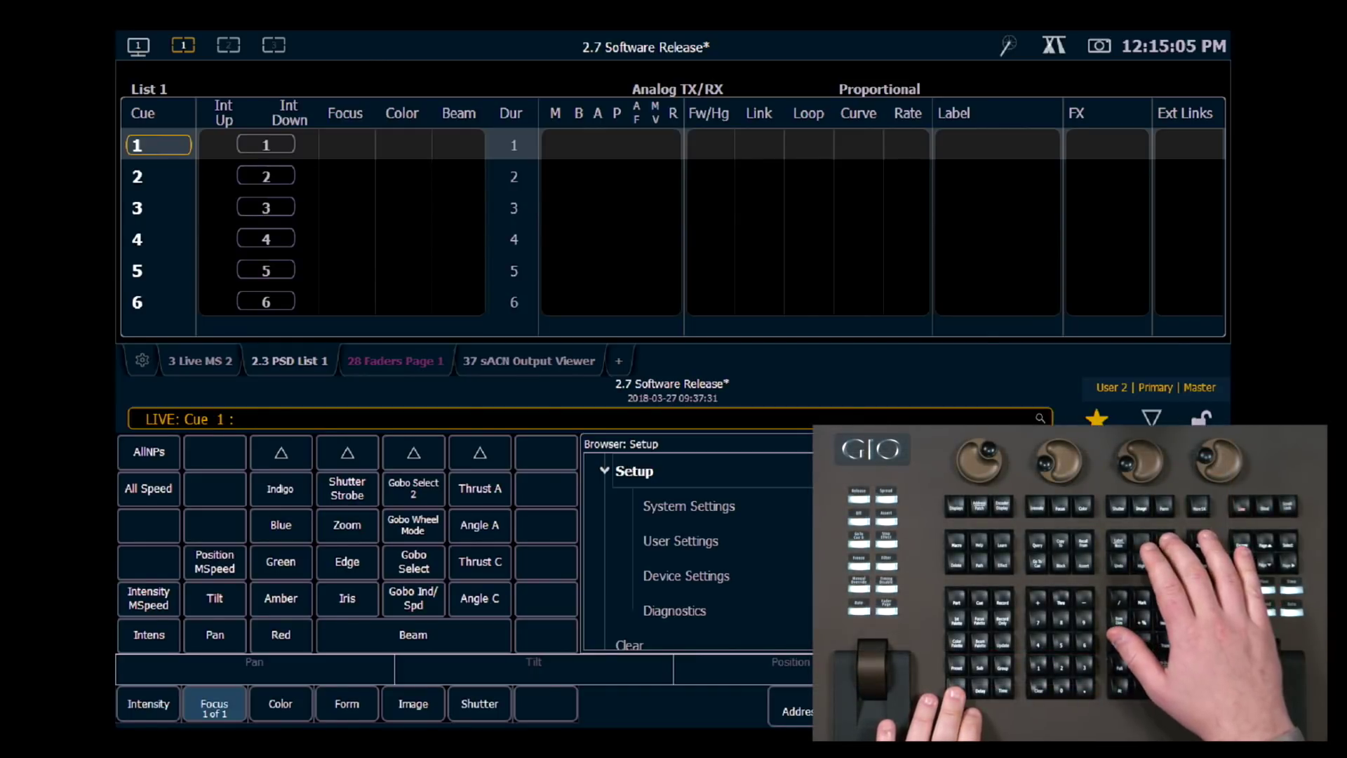
# Step: Search the channel list by label for "cyc", and bring up the list of labelled groups
pyautogui.press('l')
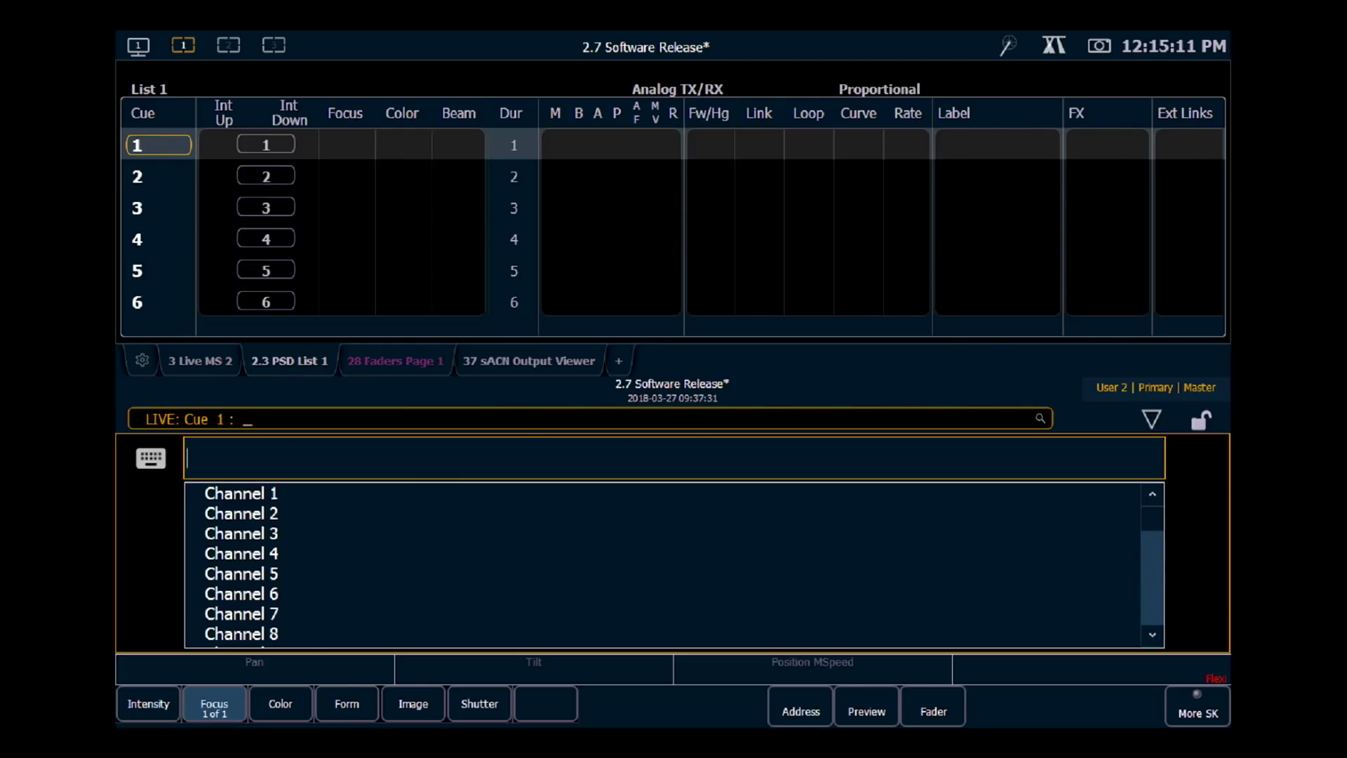
pyautogui.write('cyc')
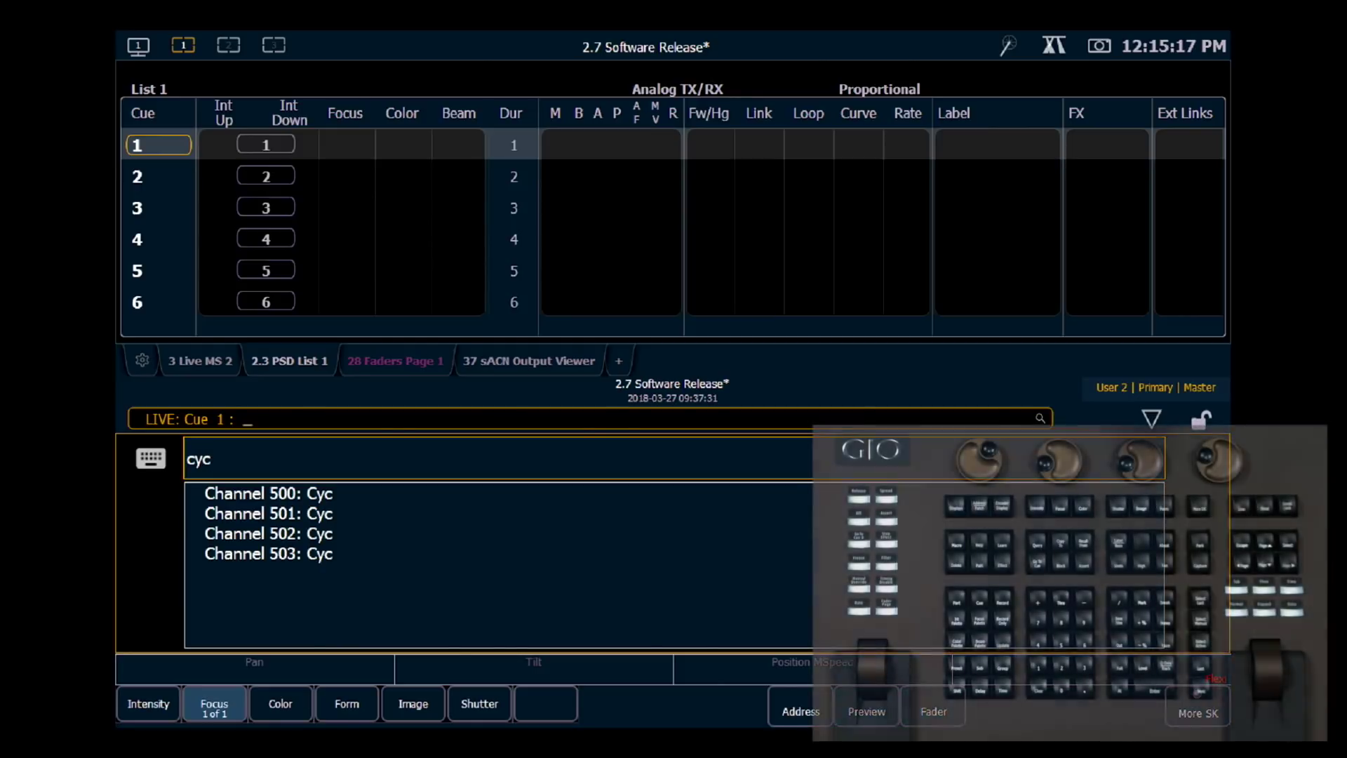
pyautogui.press('g')
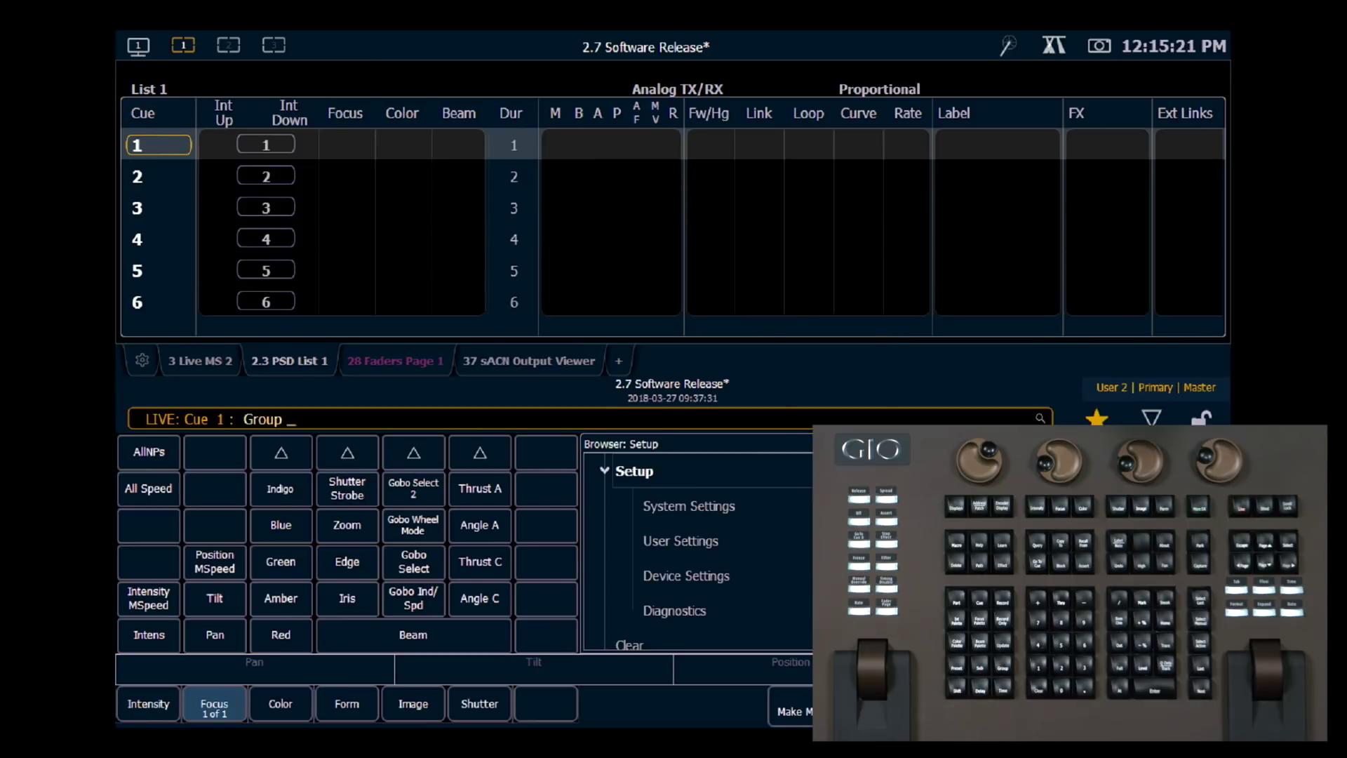
pyautogui.press('g')
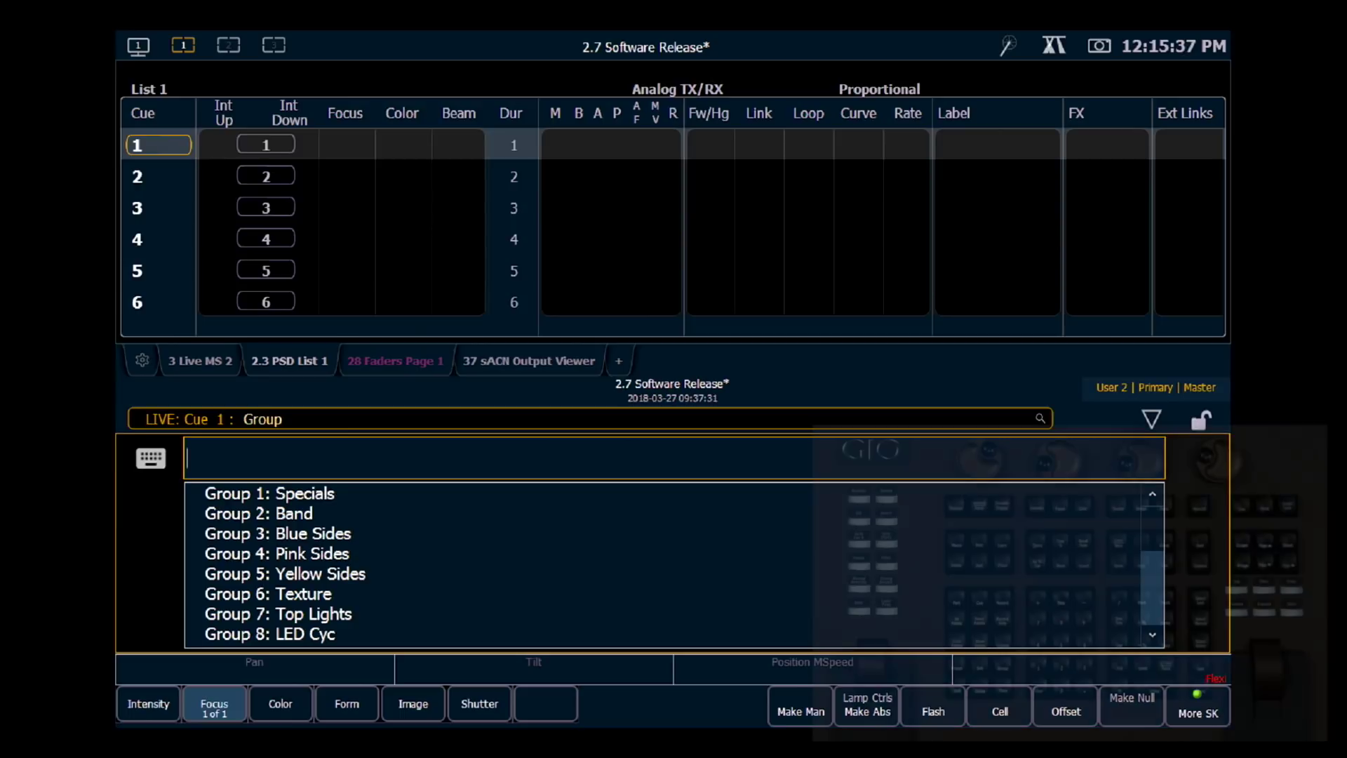
pyautogui.press('BackSpace')
# Step: Compose a command updating Color Palette 5 for channels 111 thru 115, choosing the palette from the browsable list
pyautogui.write('111t115')
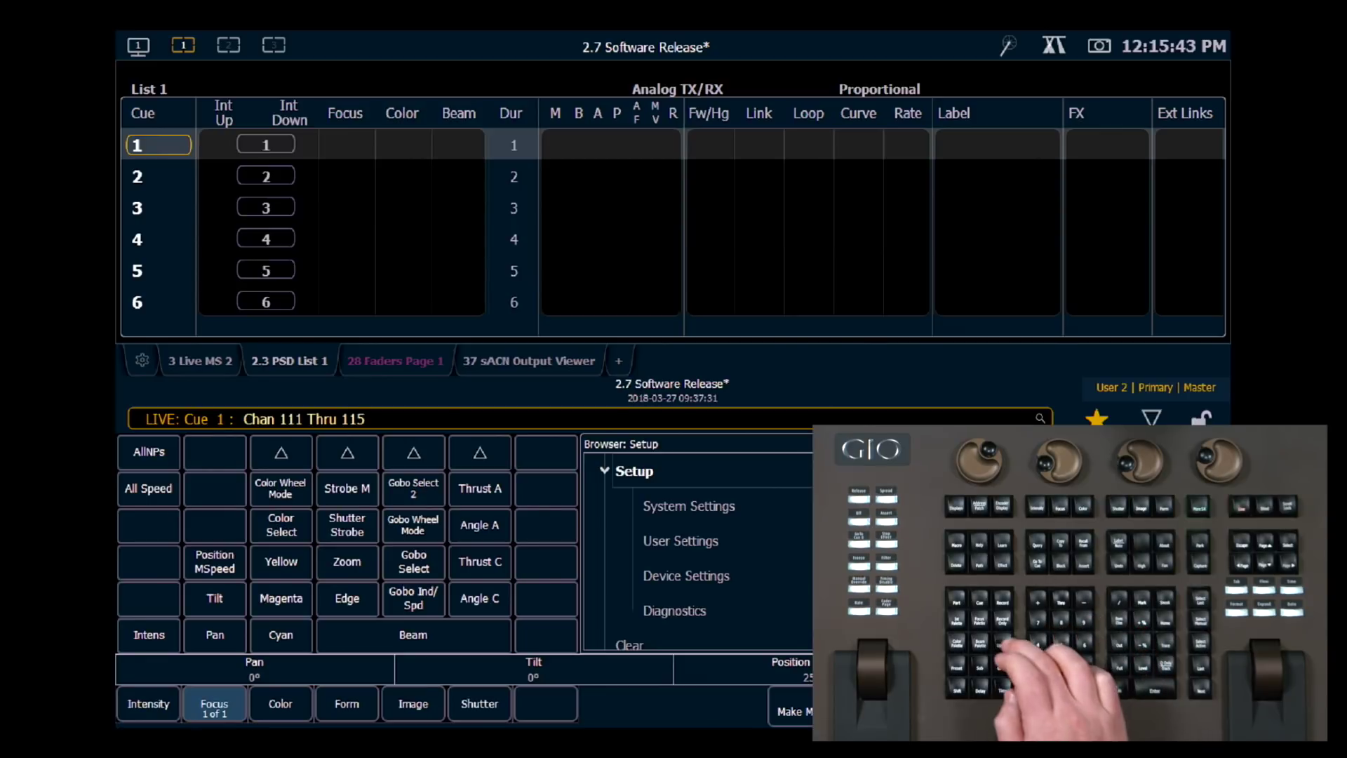
pyautogui.write('u')
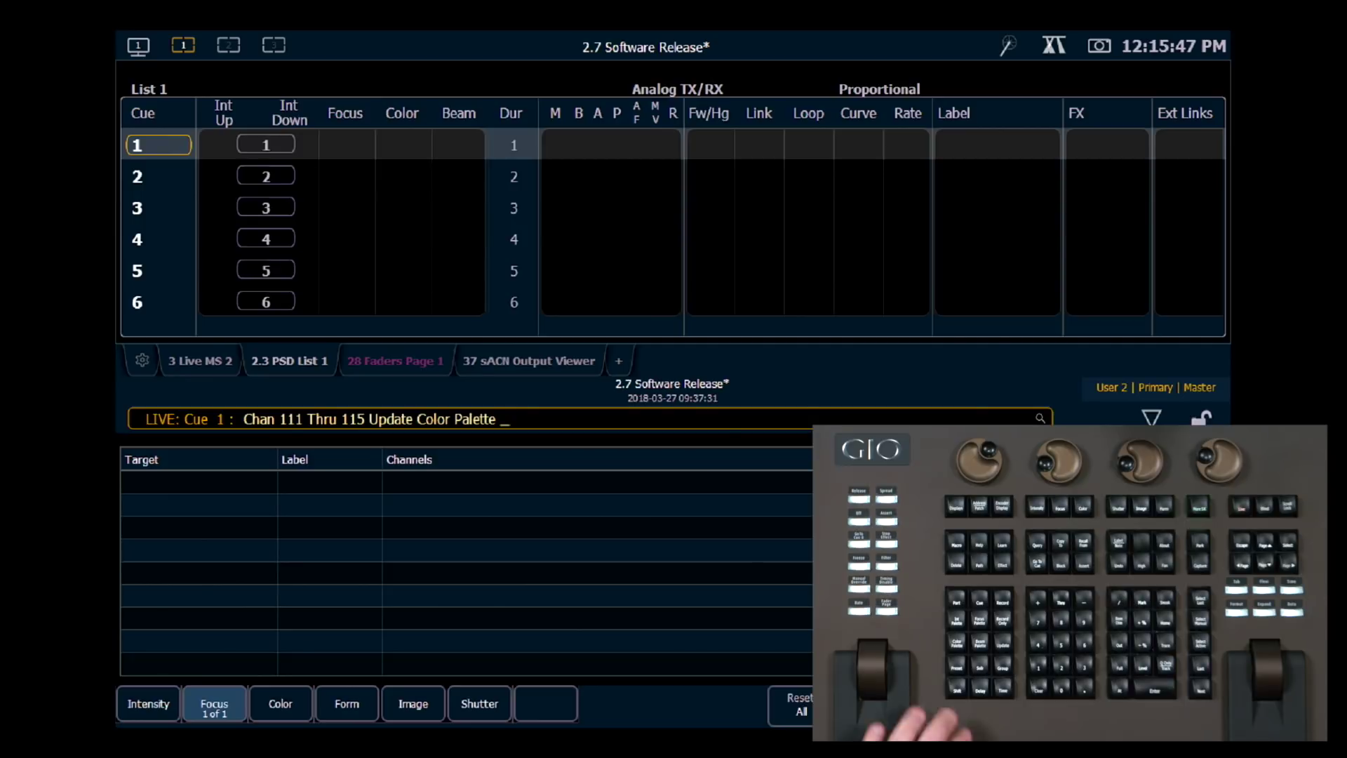
pyautogui.write('c')
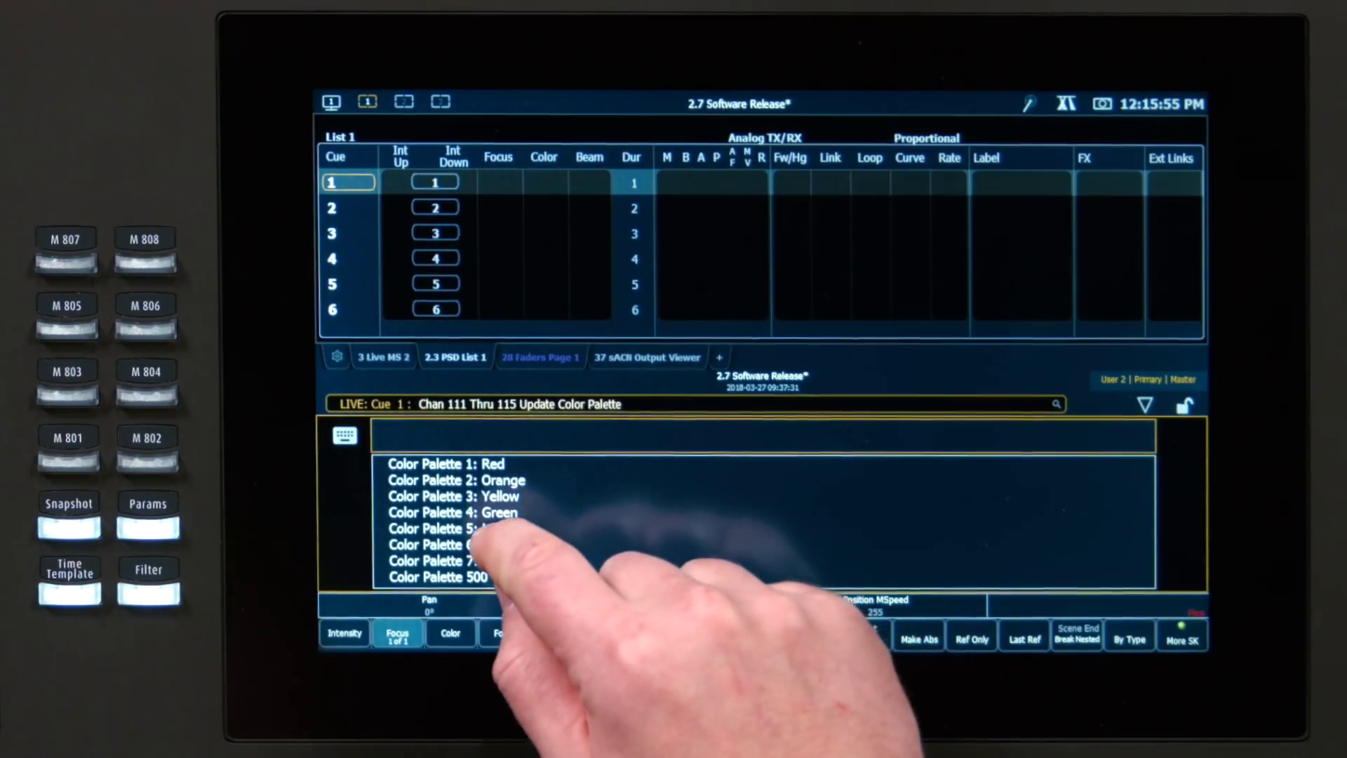
pyautogui.click(287, 574)
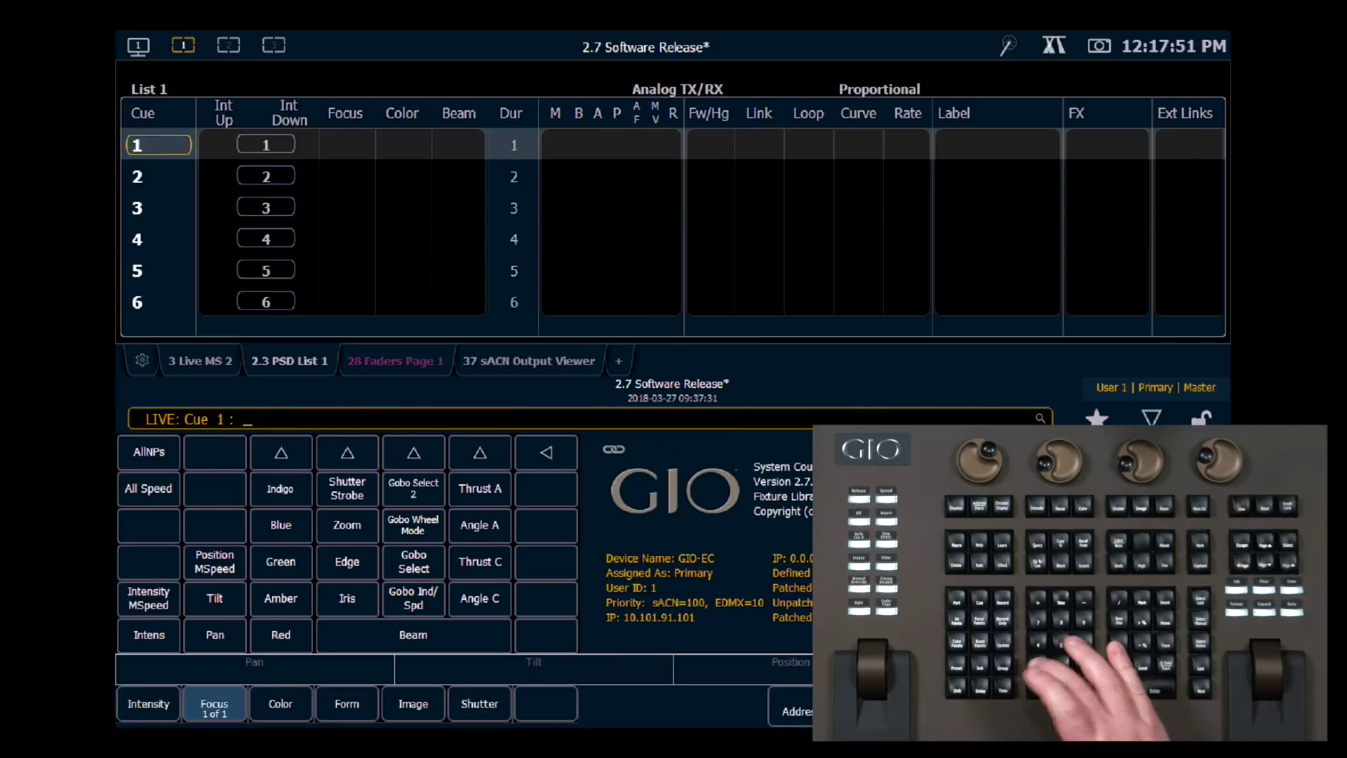
# Step: With channel 1 selected, toggle the link between the About display and the command line
pyautogui.write('1 : Chan 1')
pyautogui.press('Return')
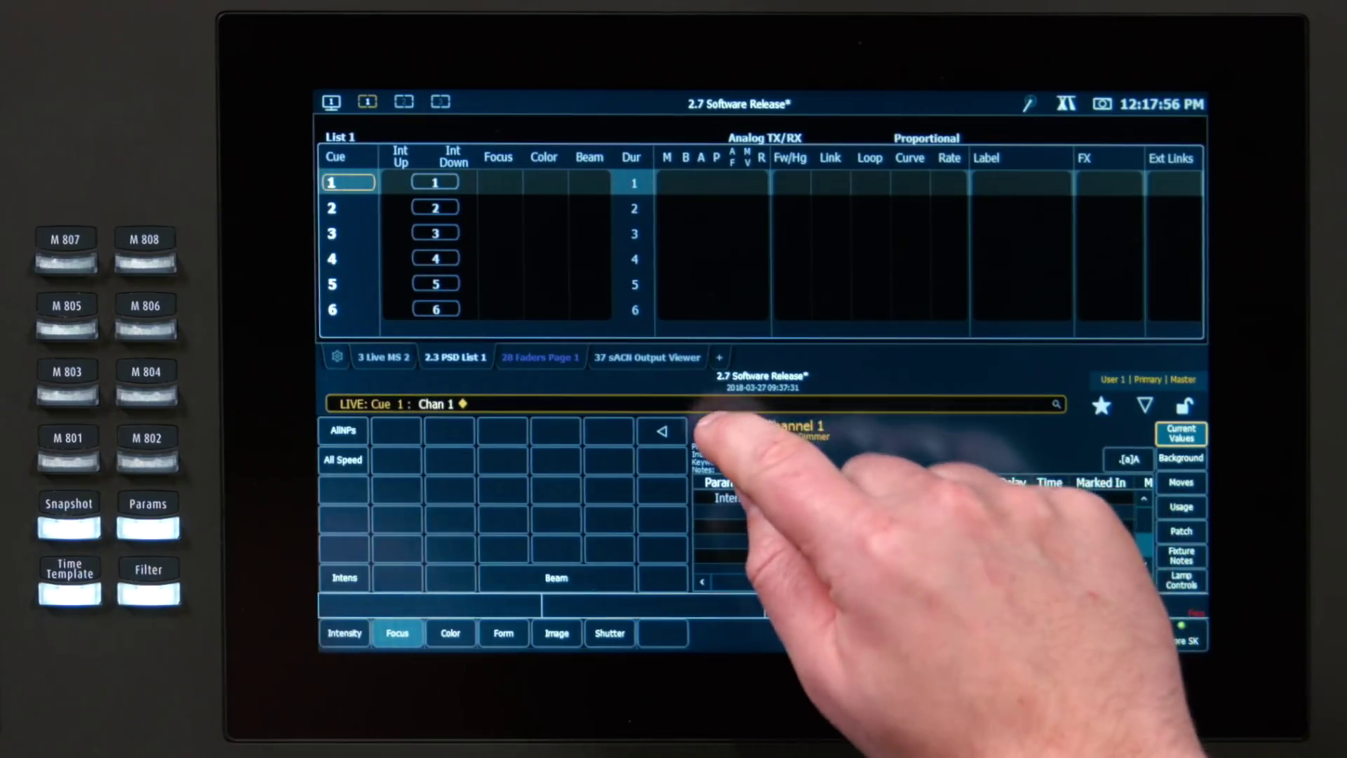
pyautogui.click(613, 449)
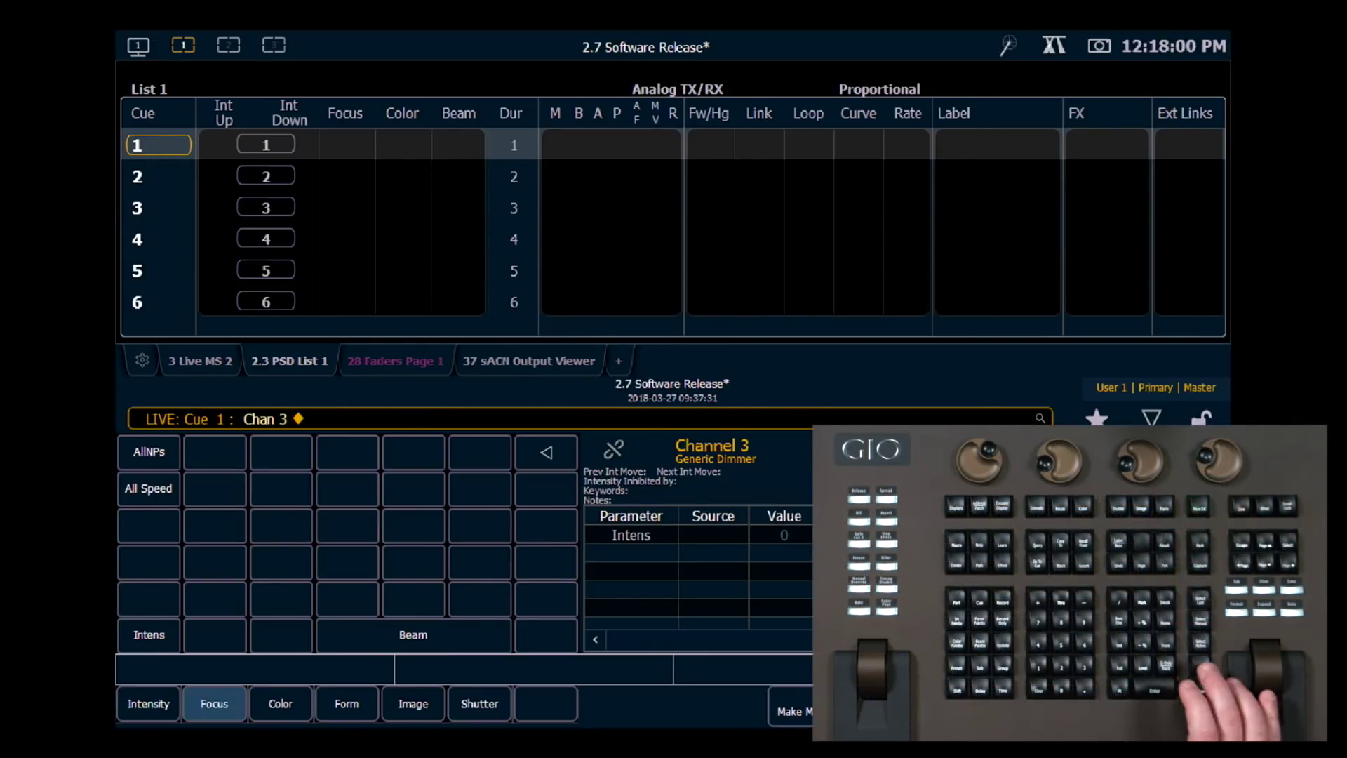
# Step: Select group 8 to inspect its channels in the About display
pyautogui.press('g')
pyautogui.press('8')
pyautogui.press('Return')
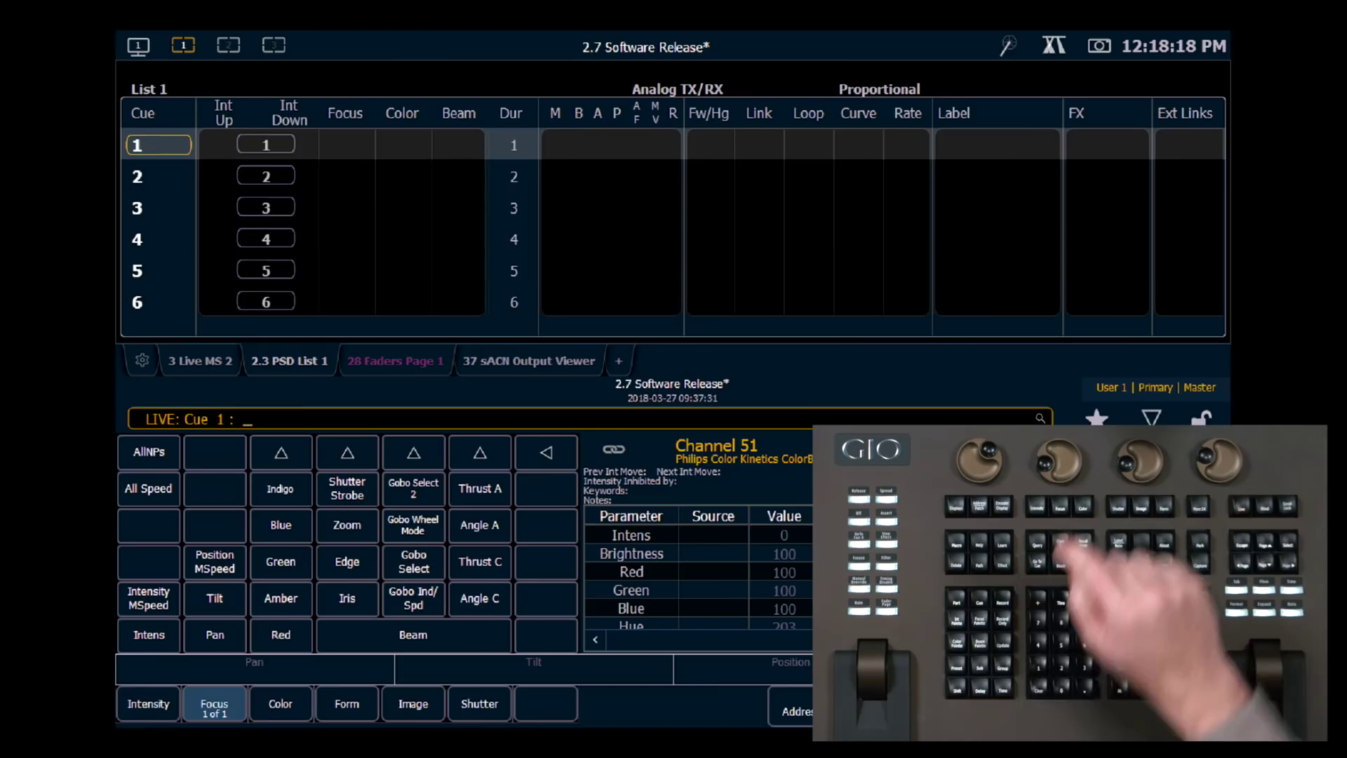
# Step: Select cue 1 and step through cues from there in the About display
pyautogui.press('q')
pyautogui.press('1')
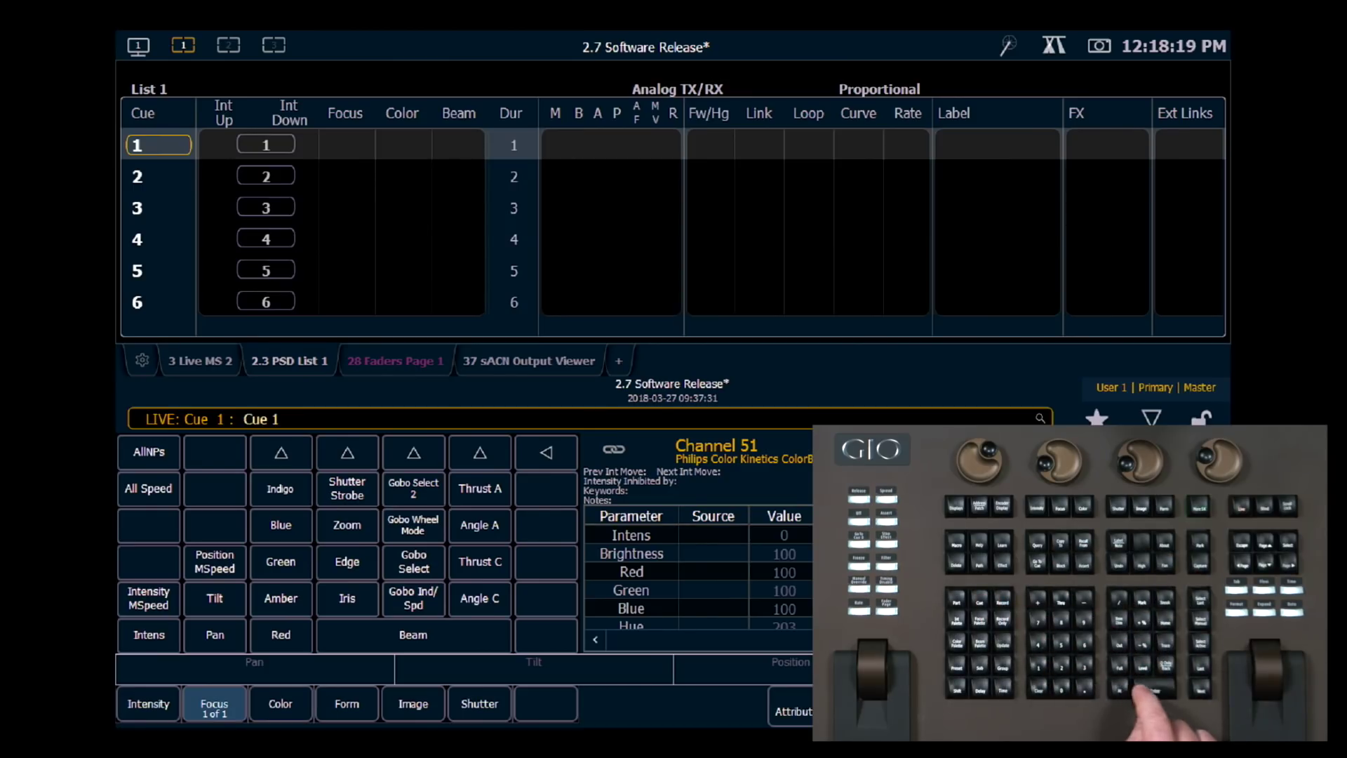
pyautogui.press('Return')
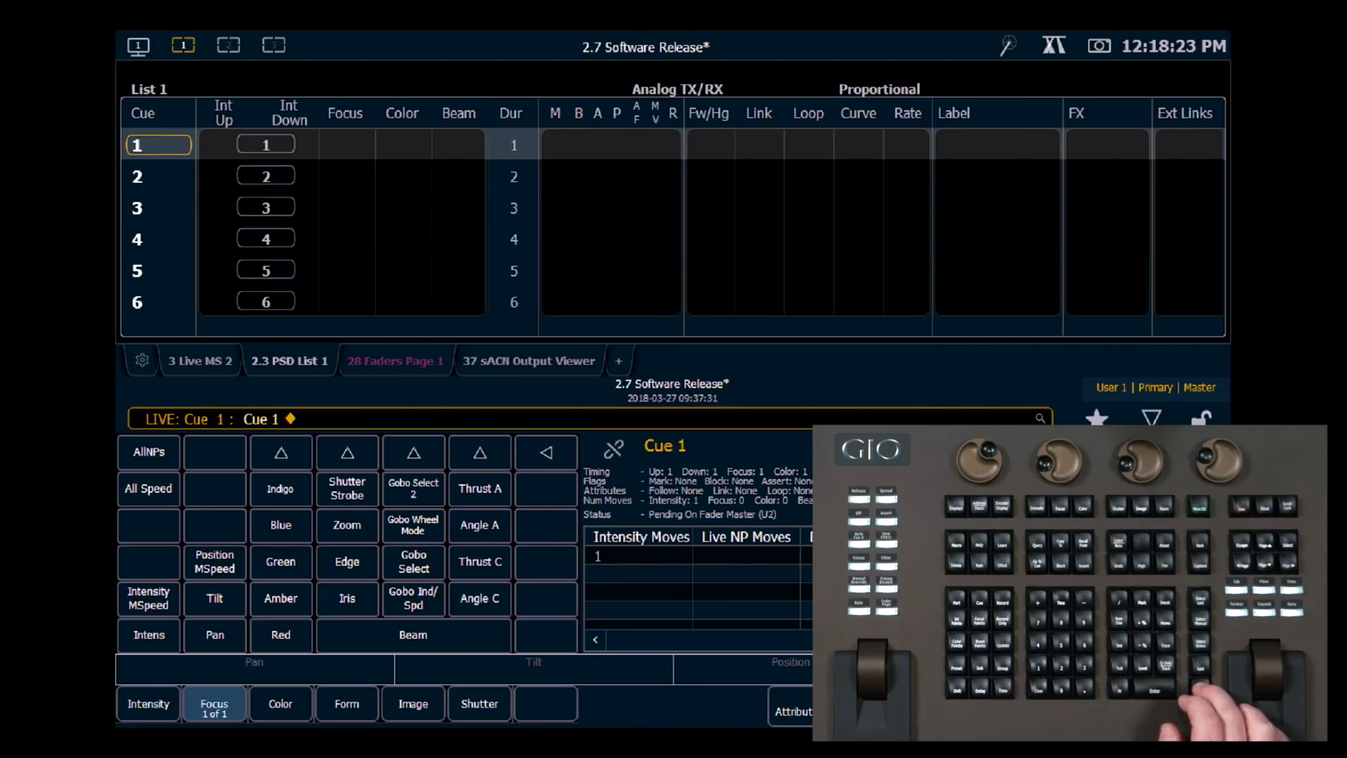
pyautogui.press('space')
pyautogui.press('space')
pyautogui.press('space')
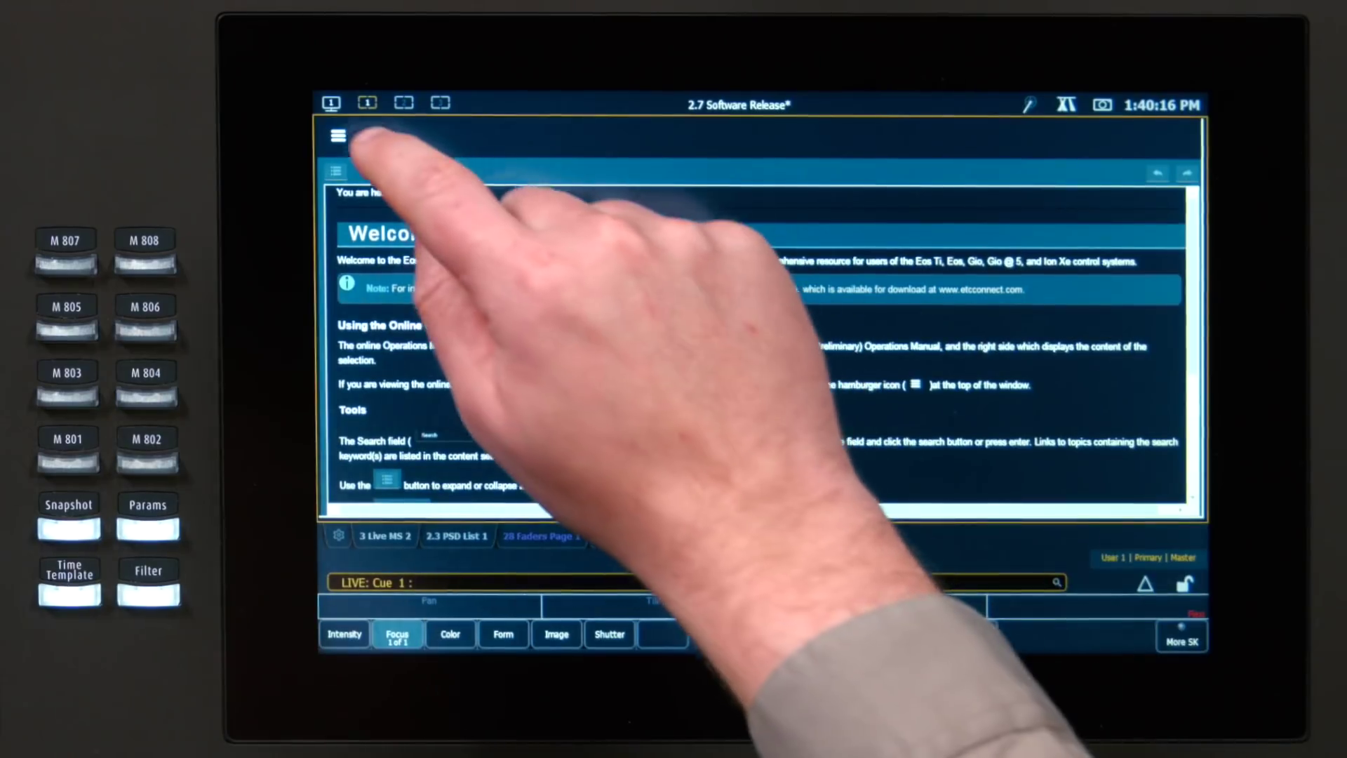
# Step: Browse the index and contents of the online manual, and search it for "patch"
pyautogui.click(329, 134)
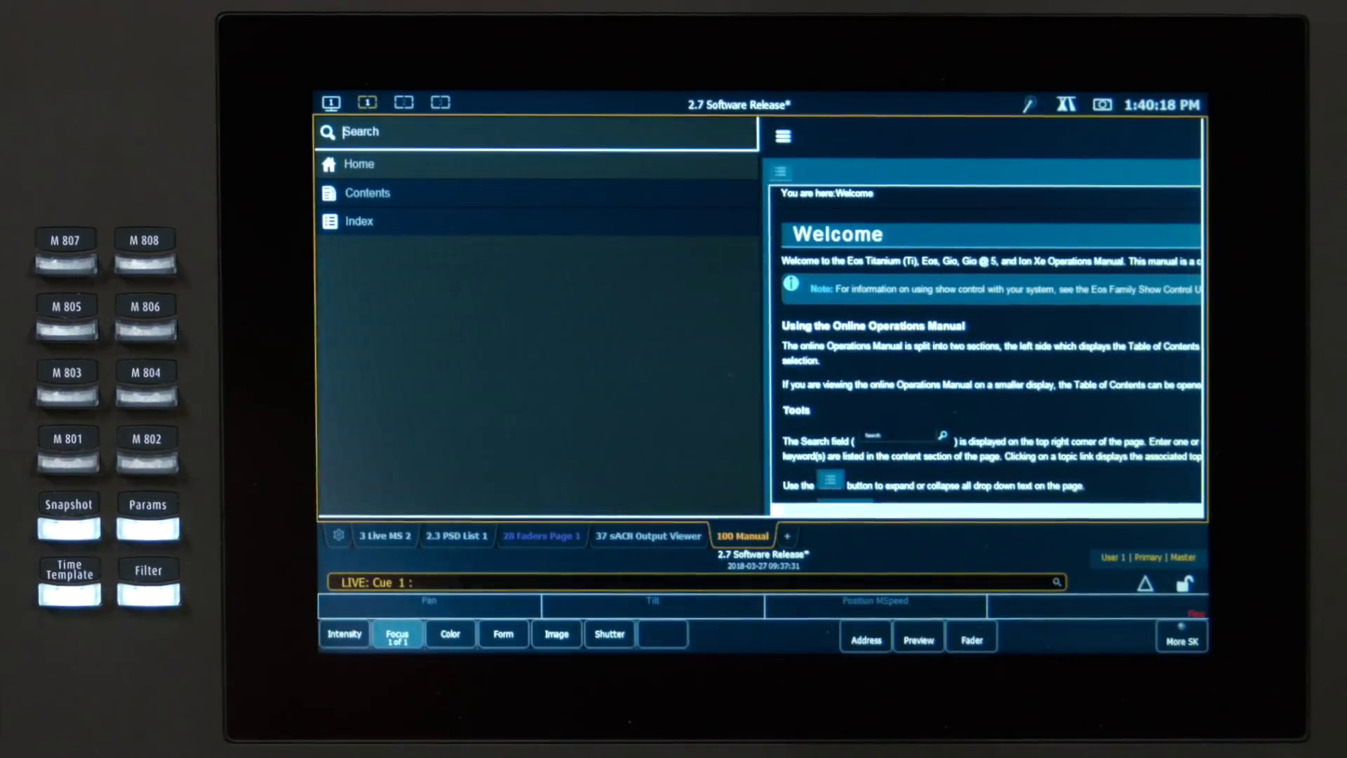
pyautogui.click(358, 221)
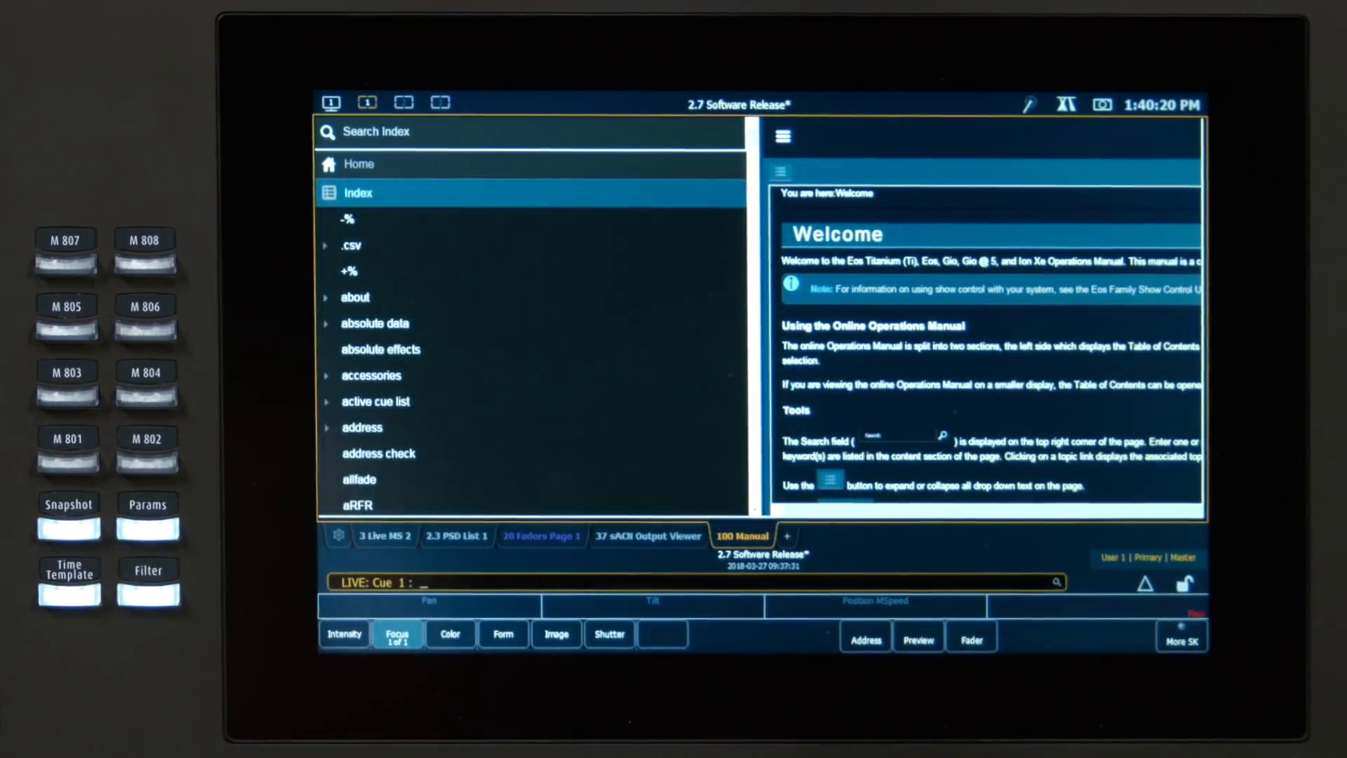
pyautogui.click(361, 192)
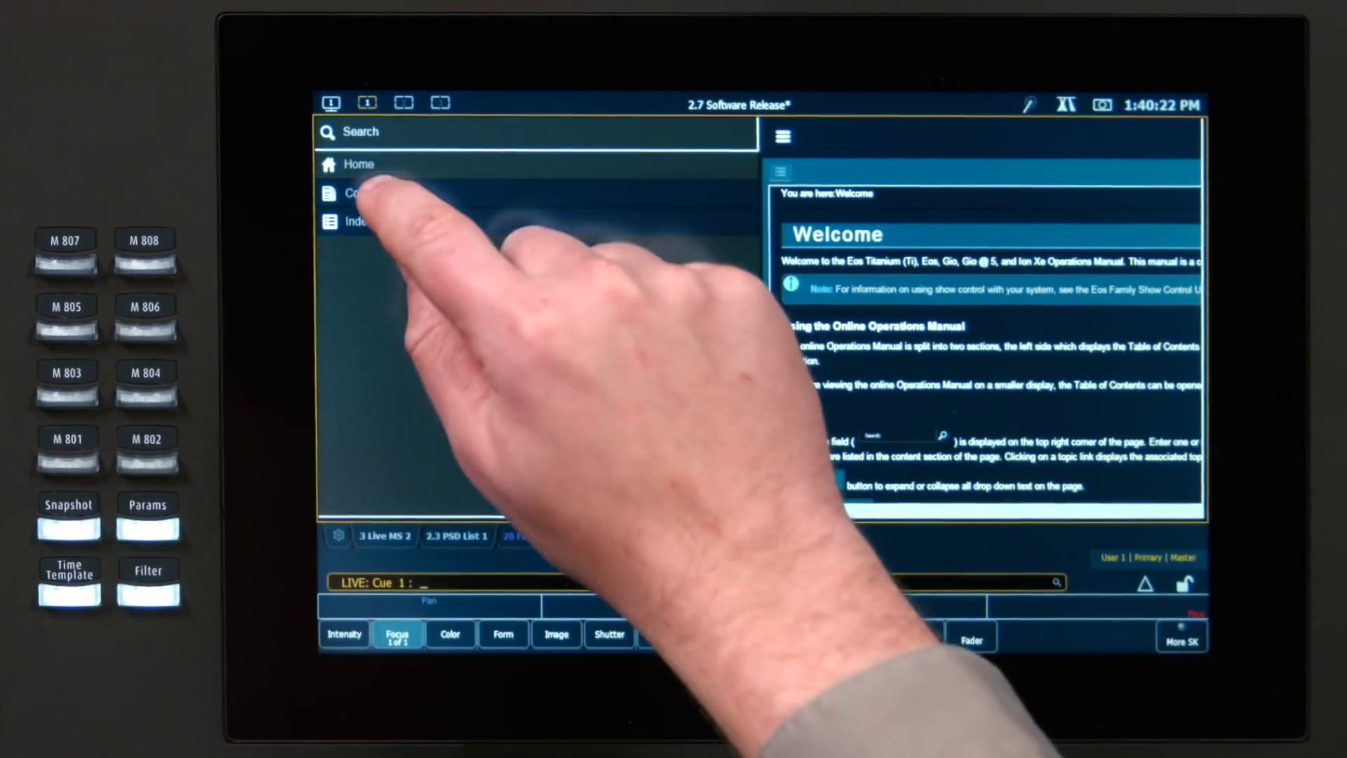
pyautogui.click(365, 191)
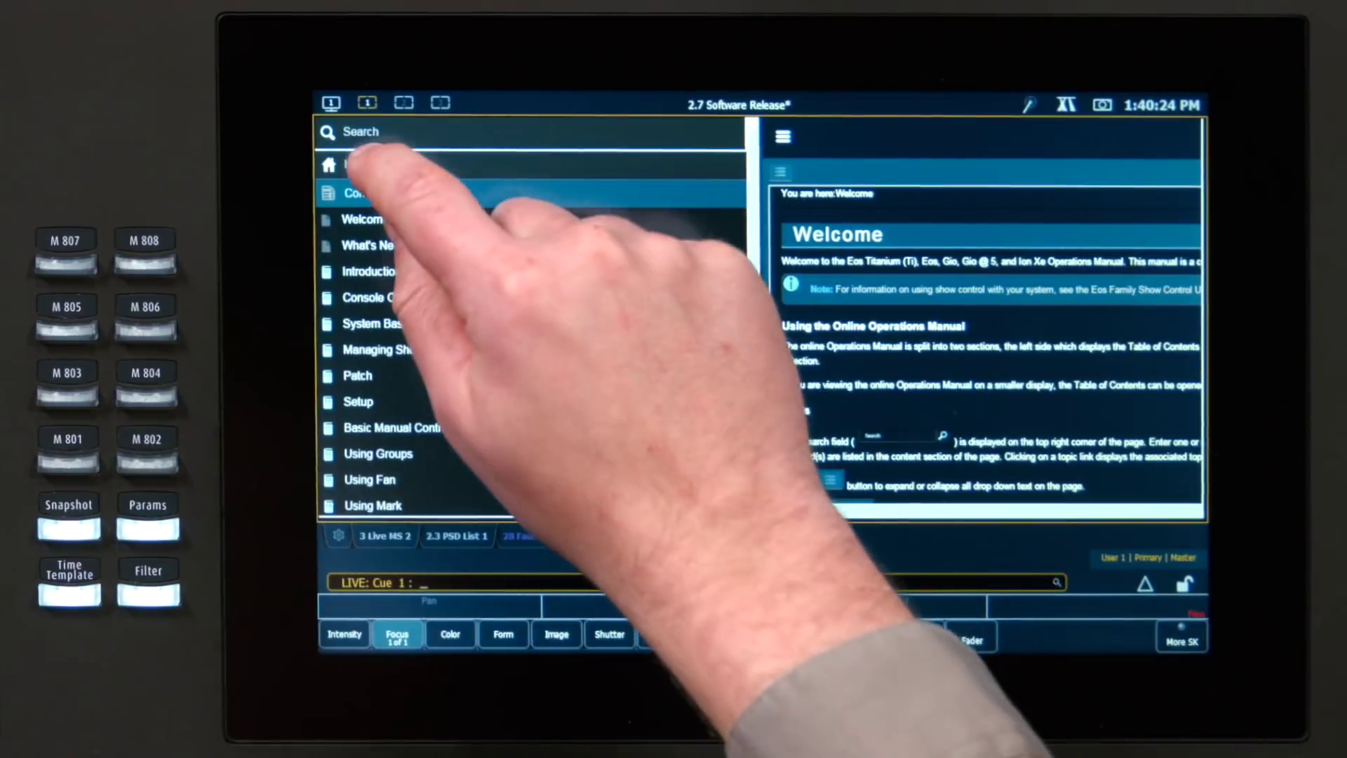
pyautogui.click(393, 192)
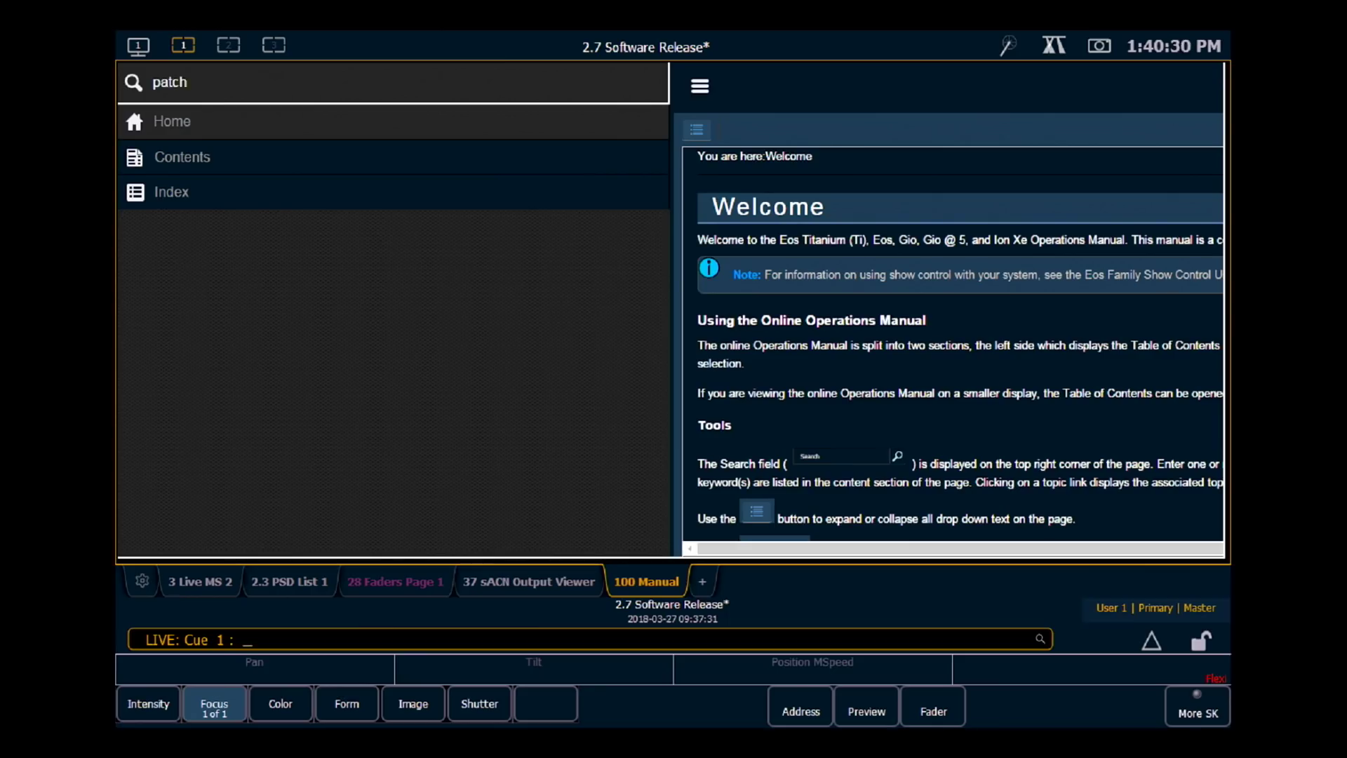
pyautogui.press('Return')
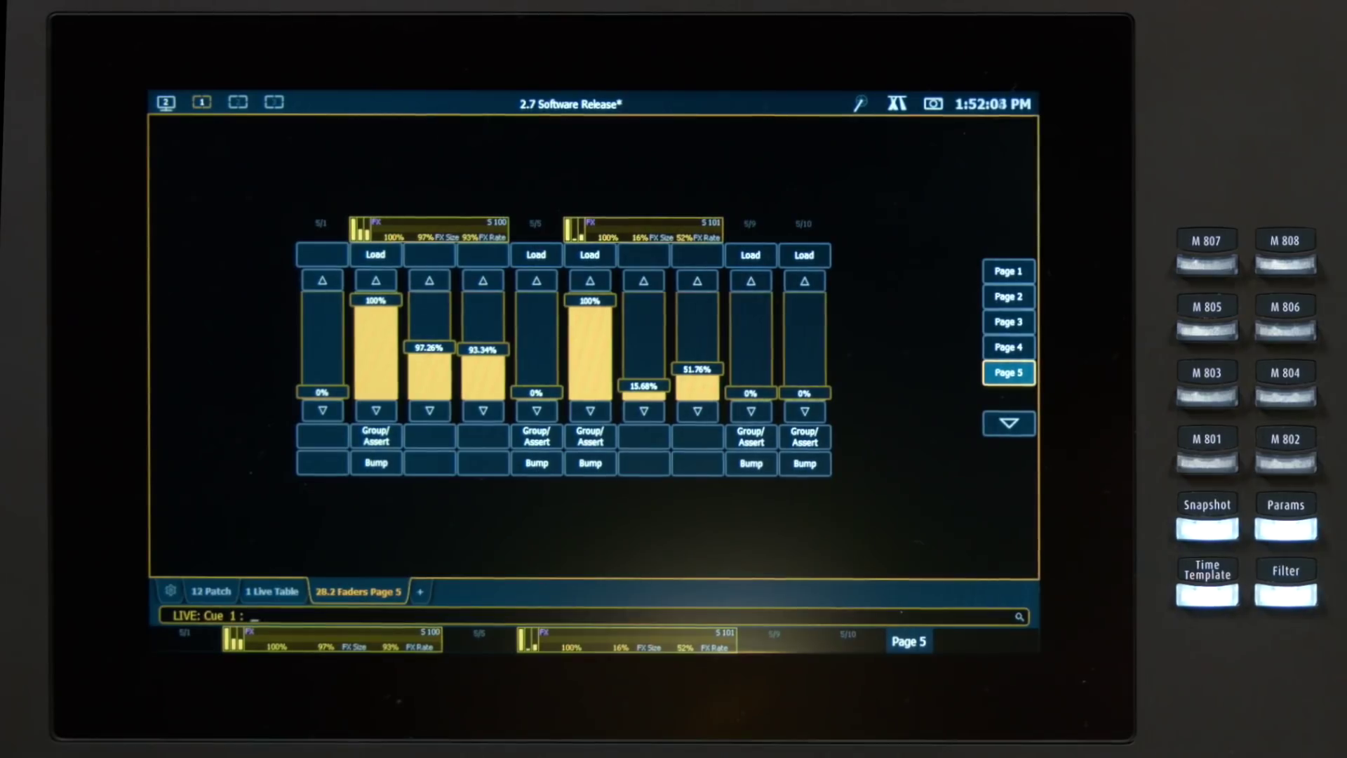
# Step: Open the Fader Config display and show Fader Page 5
pyautogui.click(419, 592)
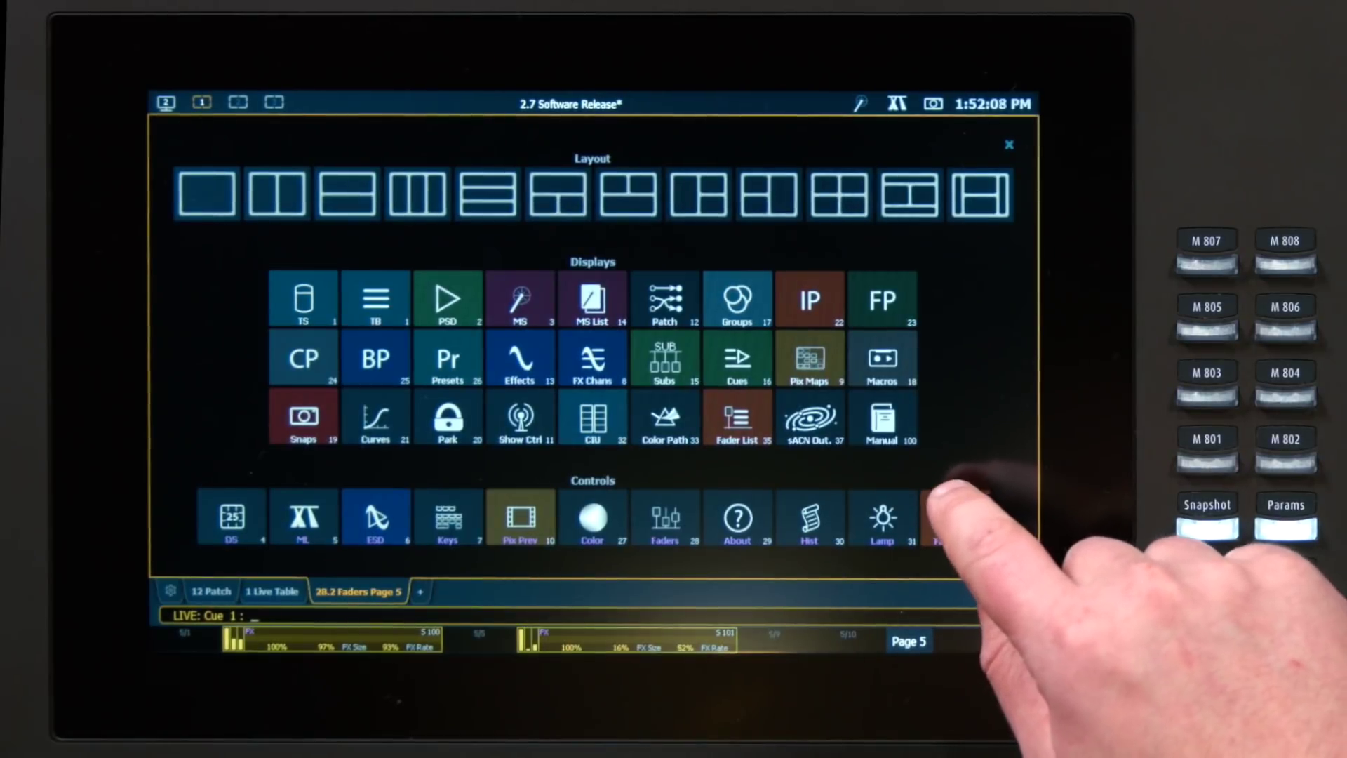
pyautogui.click(955, 519)
pyautogui.click(463, 141)
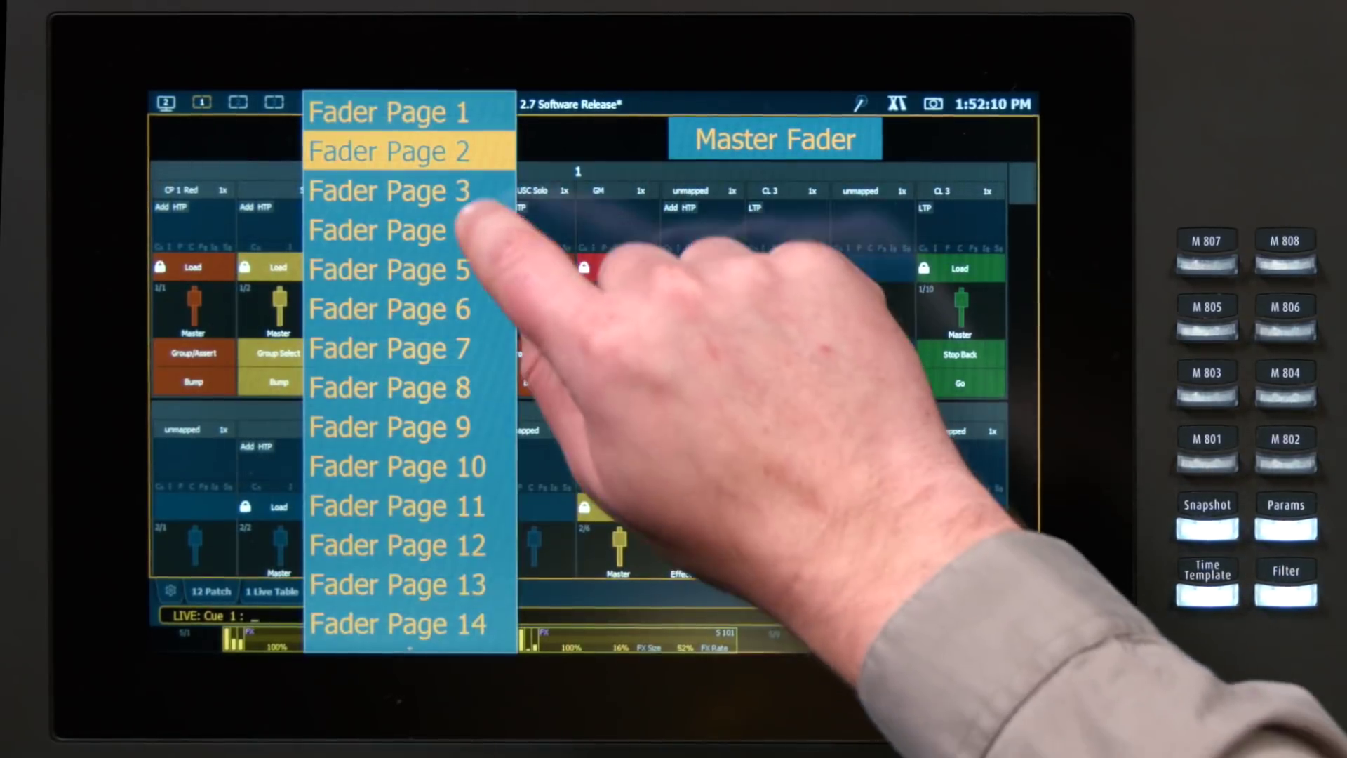
pyautogui.click(421, 268)
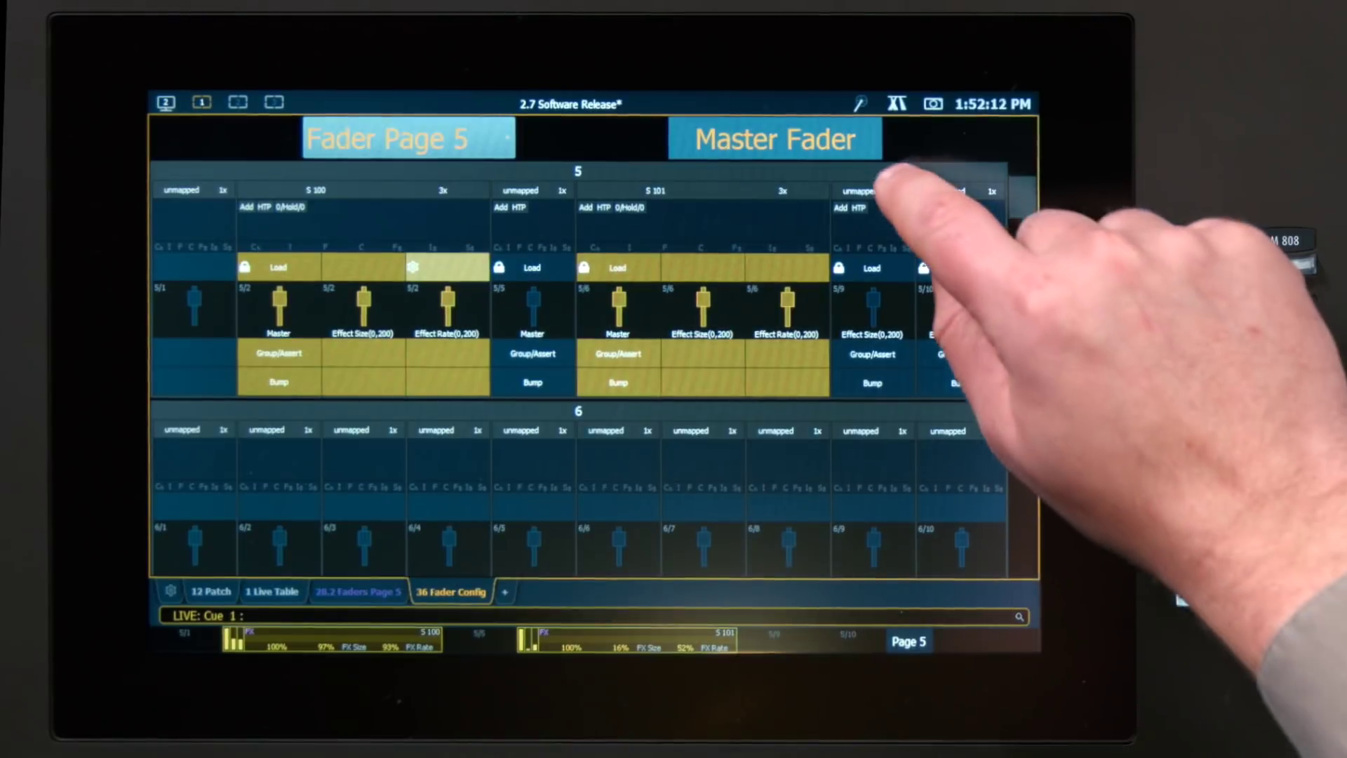
# Step: Map fader 9 on page 5 as a Global Effect Fader
pyautogui.click(860, 191)
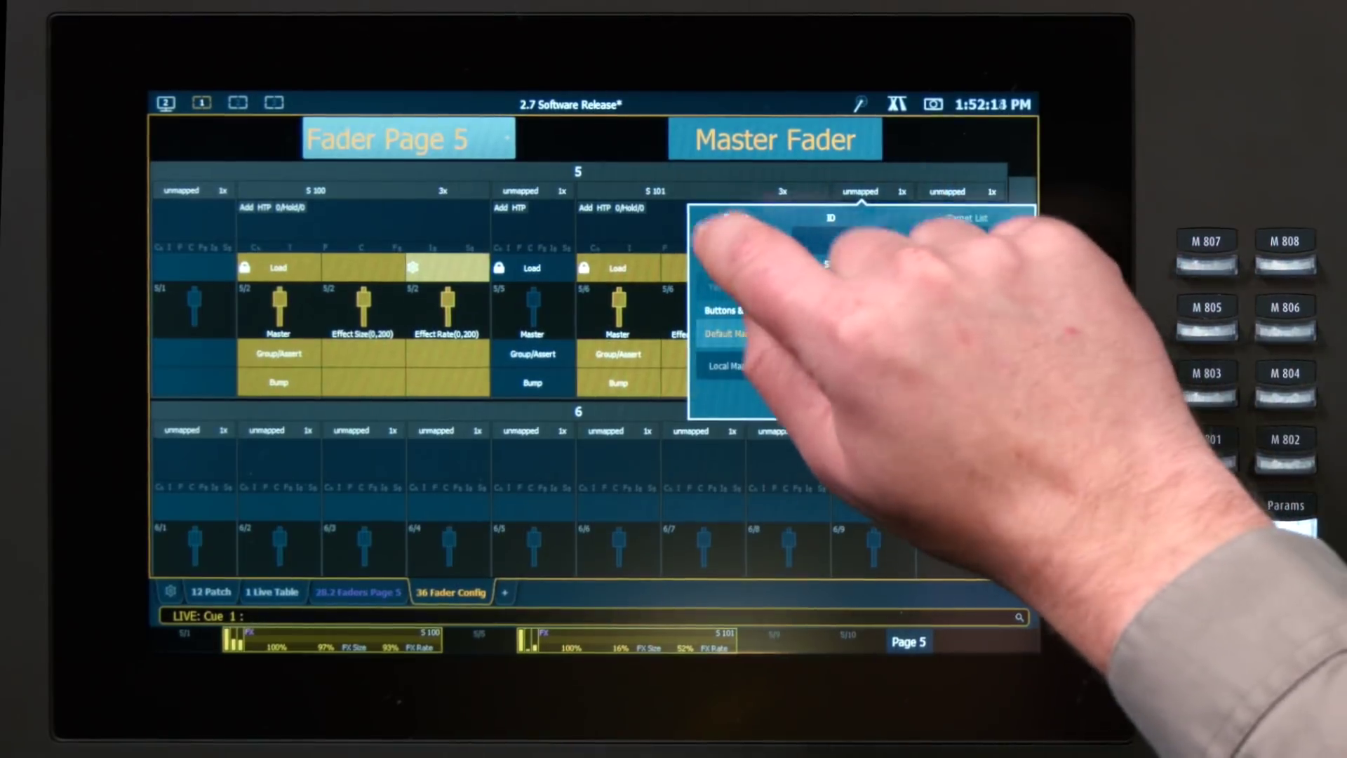
pyautogui.click(735, 241)
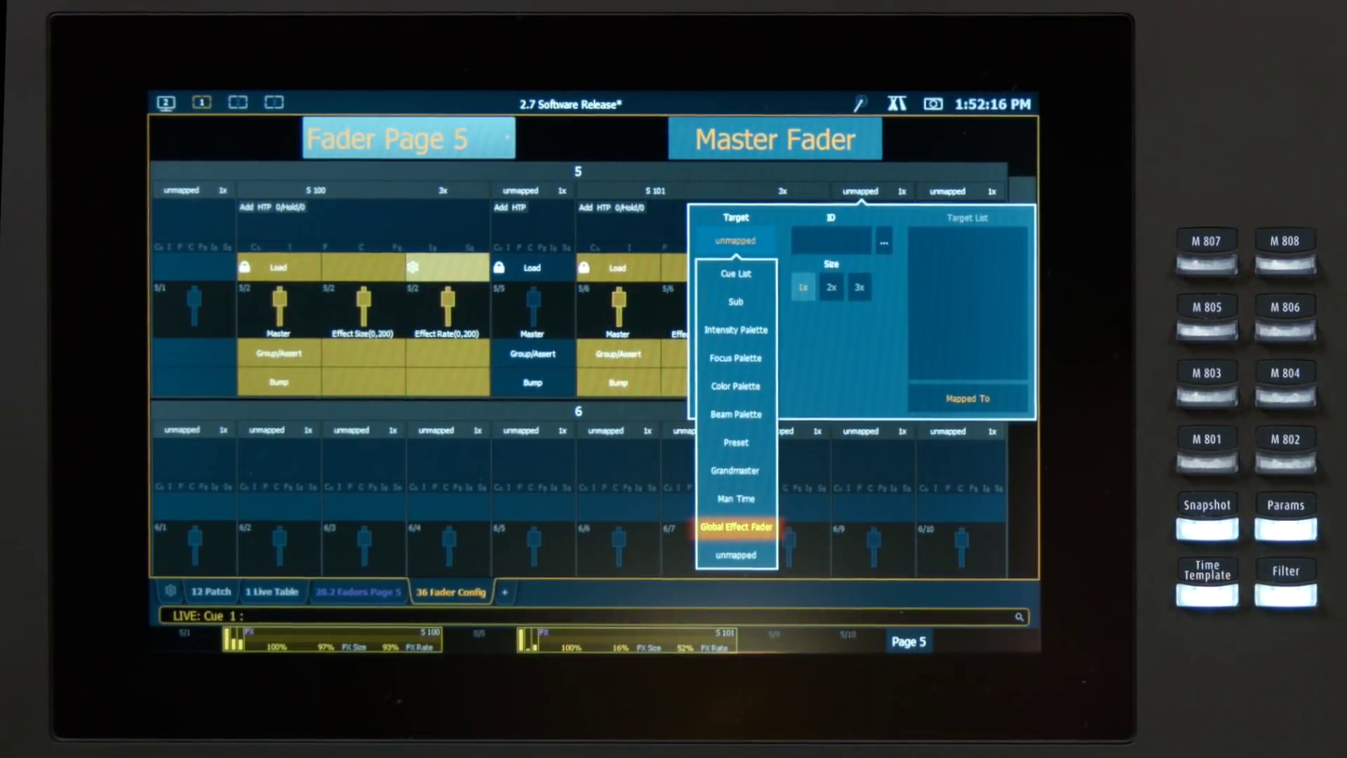
pyautogui.click(722, 526)
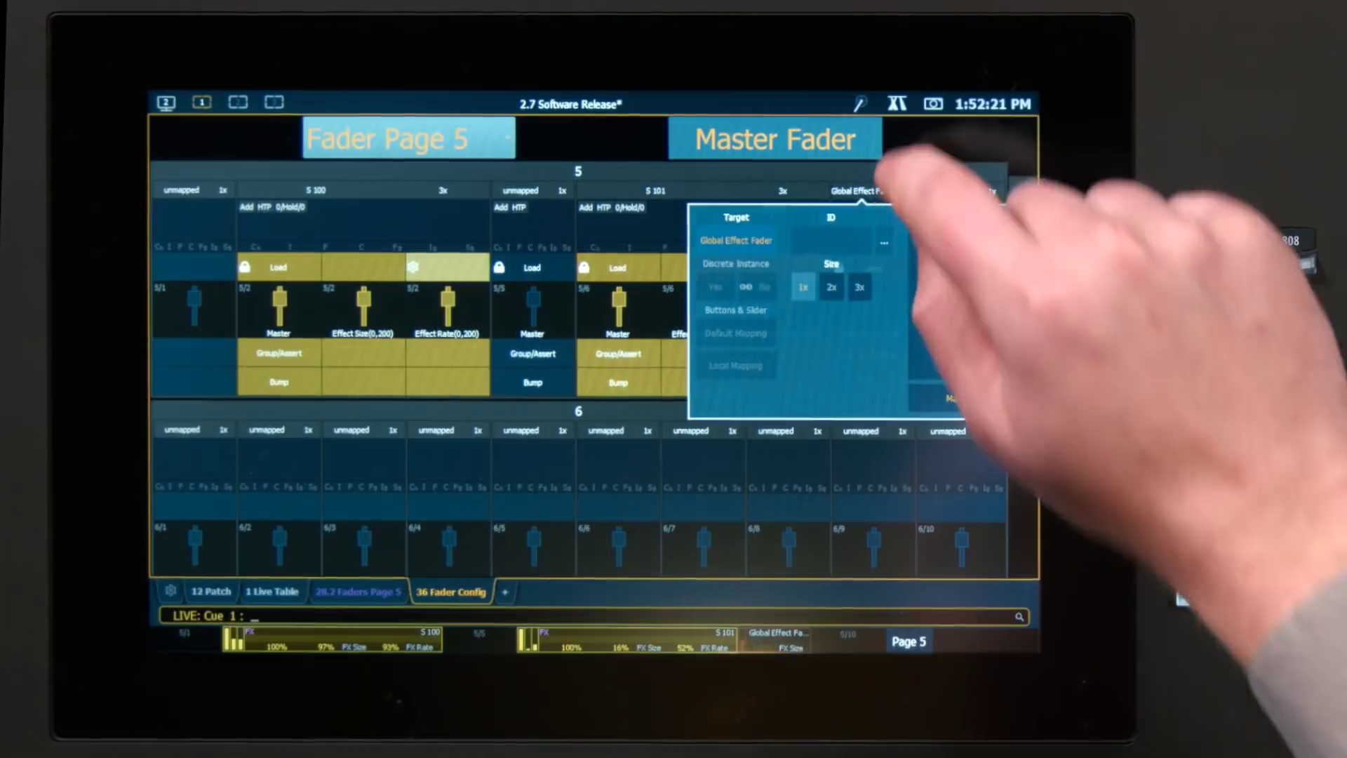
pyautogui.click(905, 235)
# Step: Examine the global effect fader's slider options and its filter settings
pyautogui.click(873, 309)
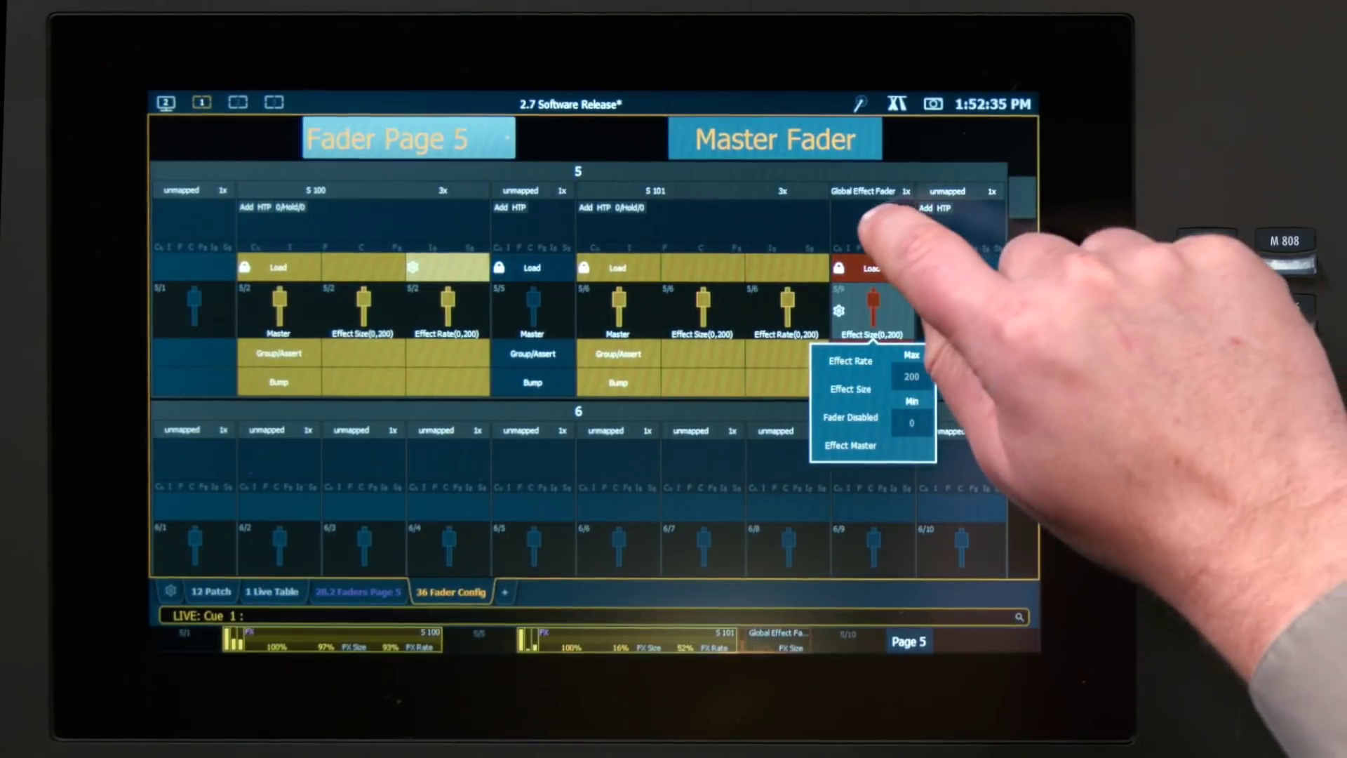
pyautogui.click(873, 221)
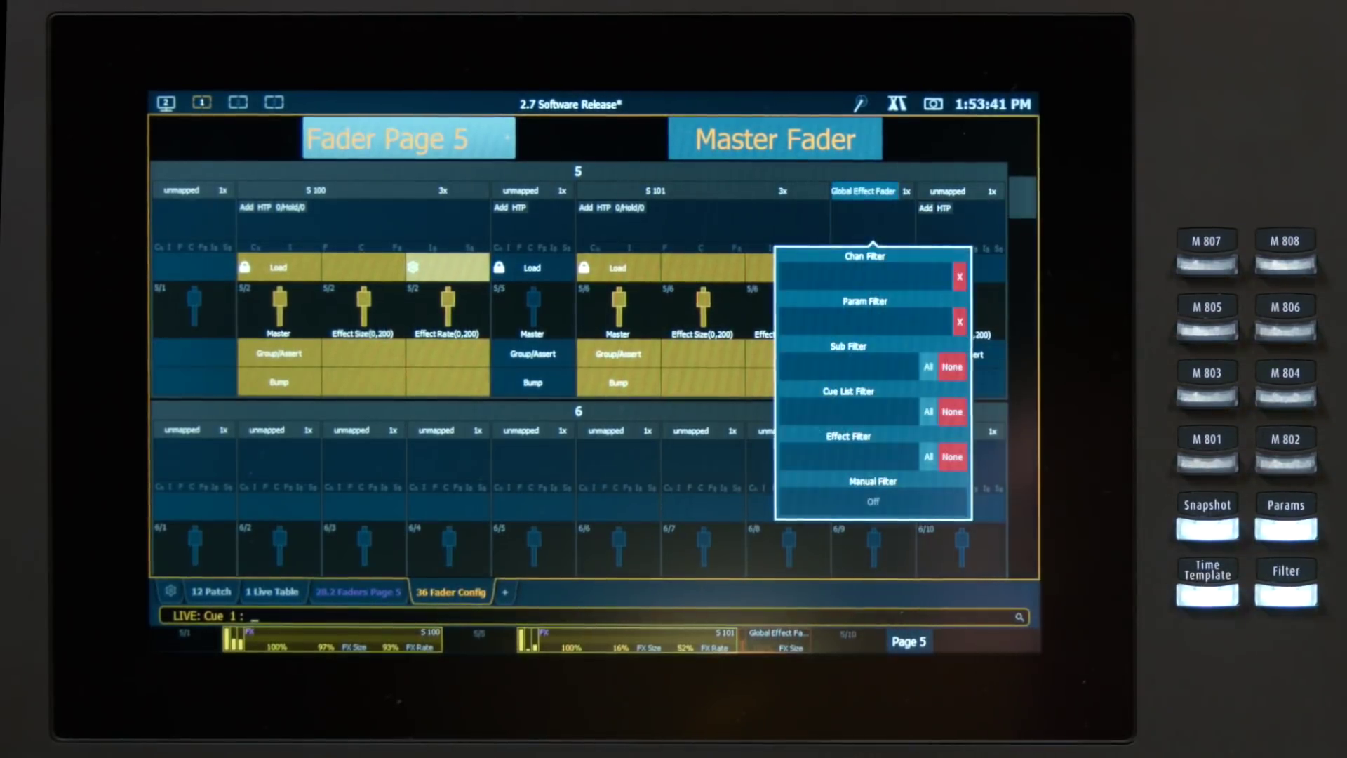